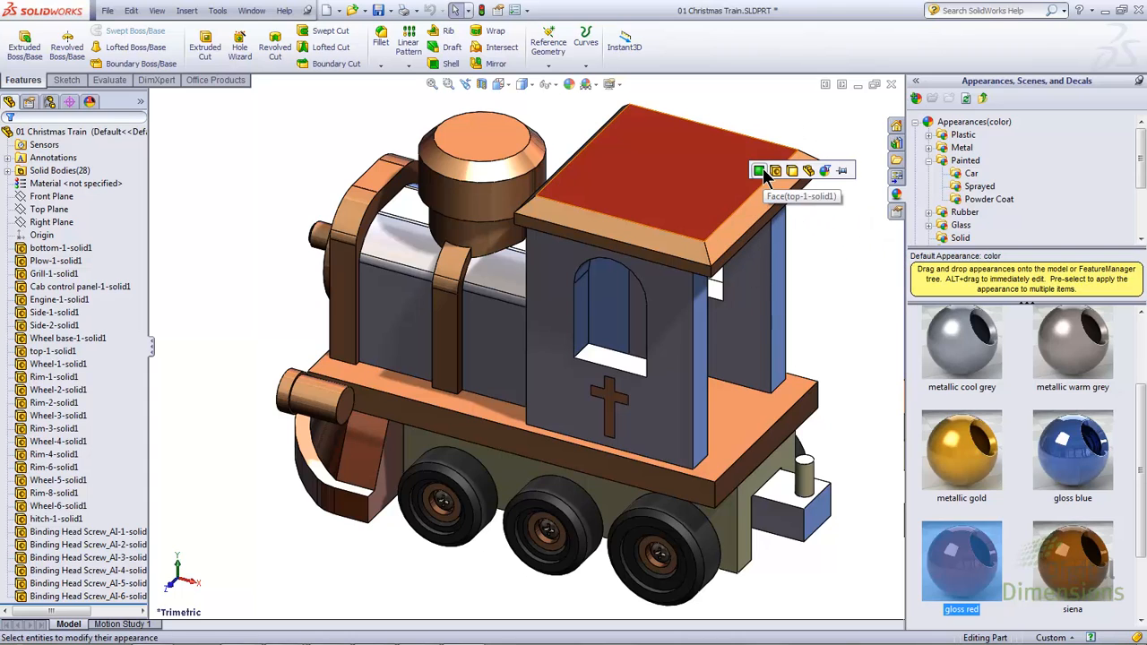
Pin the appearance target palette, move it clear of the model, and apply gloss red to the two visible bevel faces of the cab roof.
{"action": "left_click", "coordinate": [843, 172]}
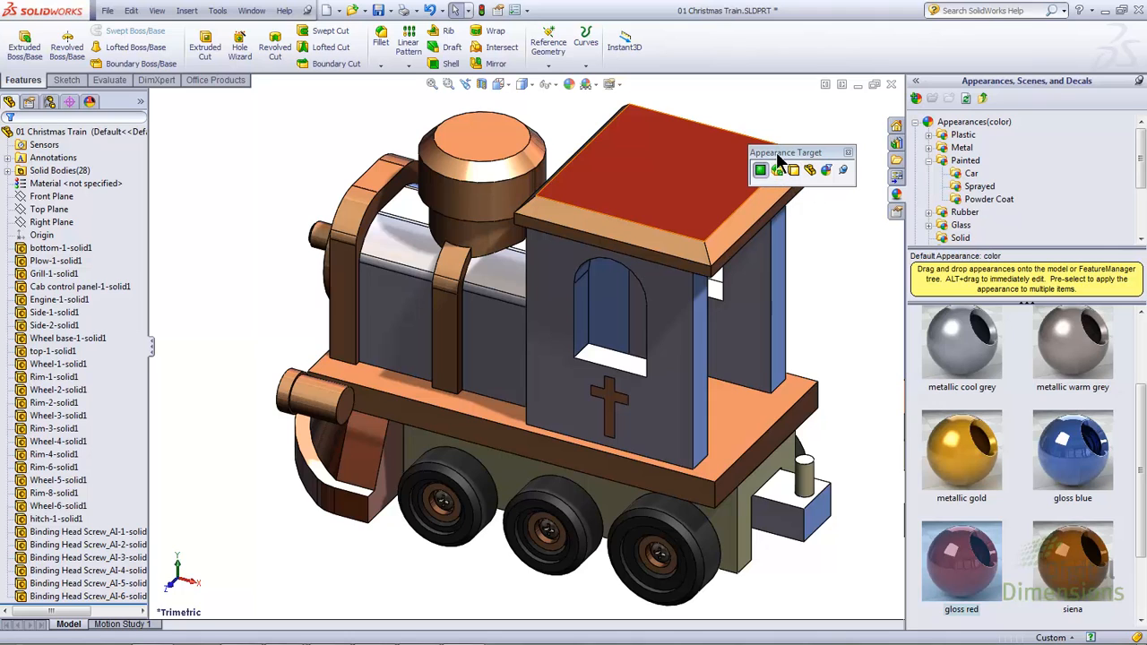
{"action": "left_click_drag", "start_coordinate": [784, 153], "coordinate": [816, 88]}
{"action": "left_click_drag", "start_coordinate": [960, 560], "coordinate": [662, 236]}
{"action": "left_click_drag", "start_coordinate": [978, 557], "coordinate": [764, 221]}
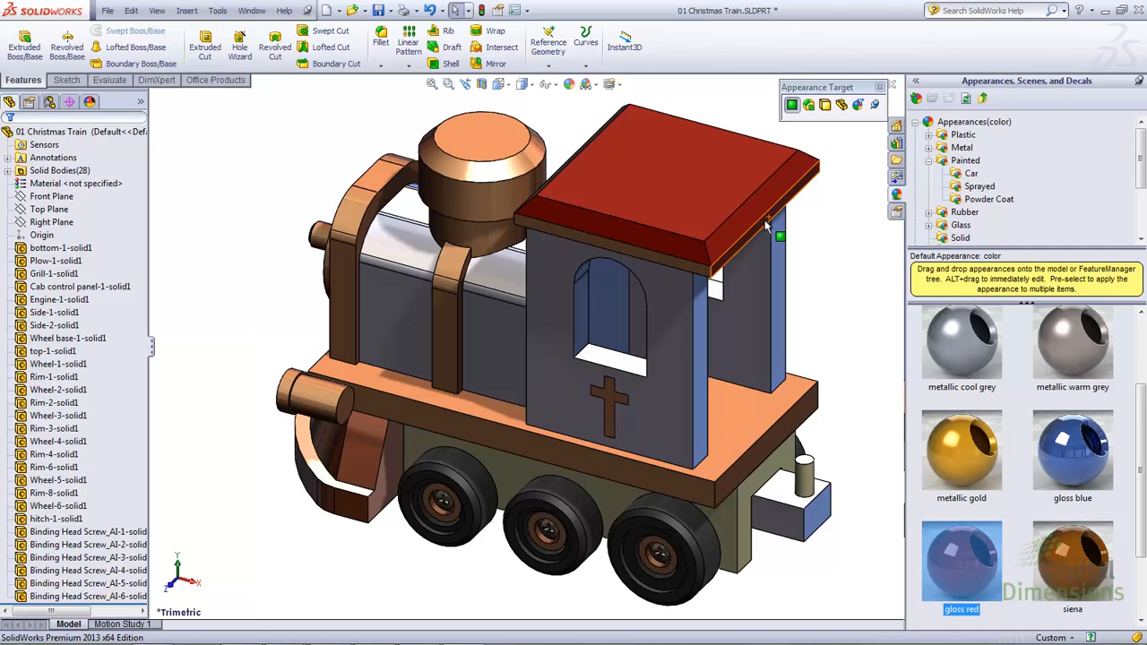
Copy the appearance of the roof's top face and paste it onto the base plate's top face and rear end face.
{"action": "left_click", "coordinate": [681, 195]}
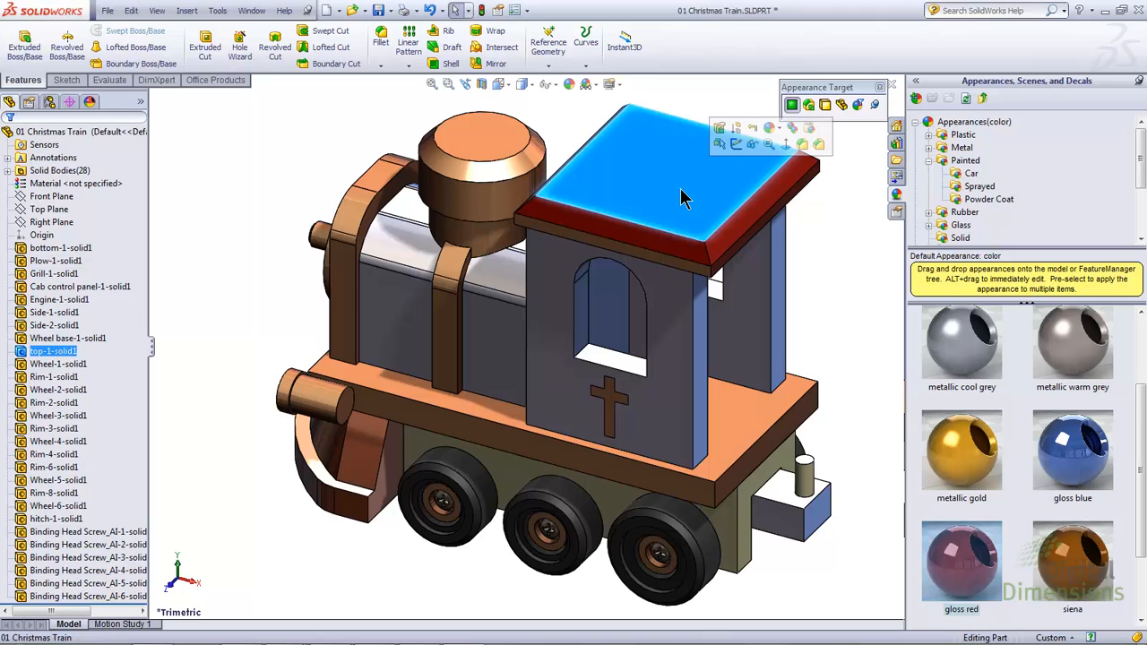
{"action": "left_click", "coordinate": [802, 144]}
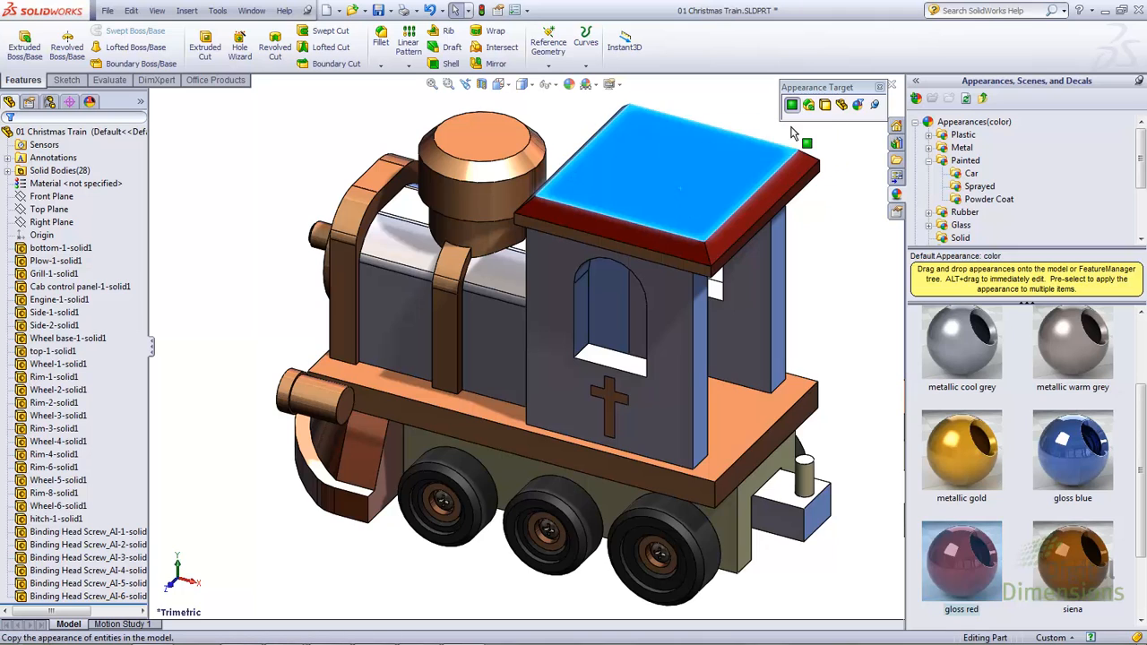
{"action": "left_click", "coordinate": [726, 417]}
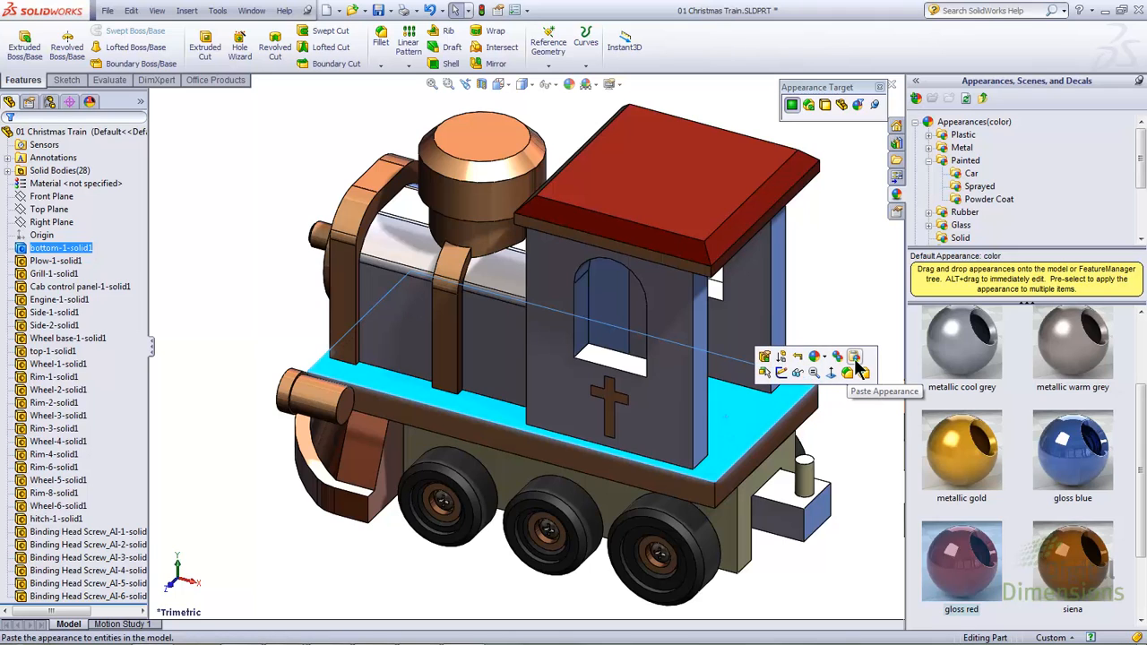
{"action": "left_click", "coordinate": [856, 358]}
{"action": "left_click", "coordinate": [769, 420]}
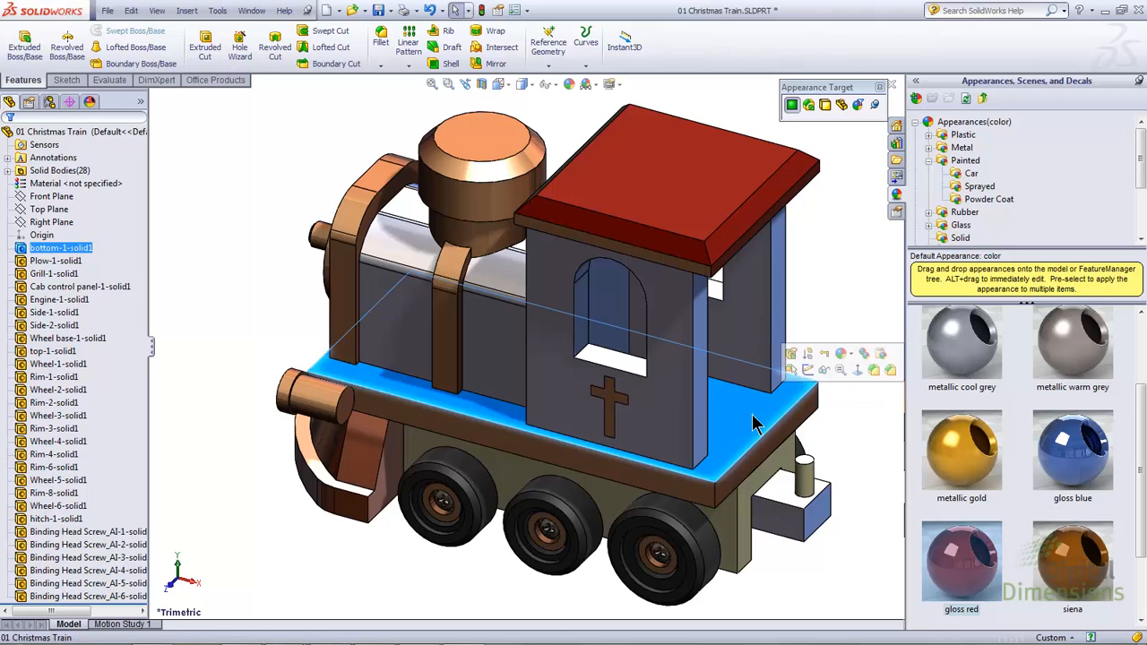
{"action": "left_click", "coordinate": [857, 368]}
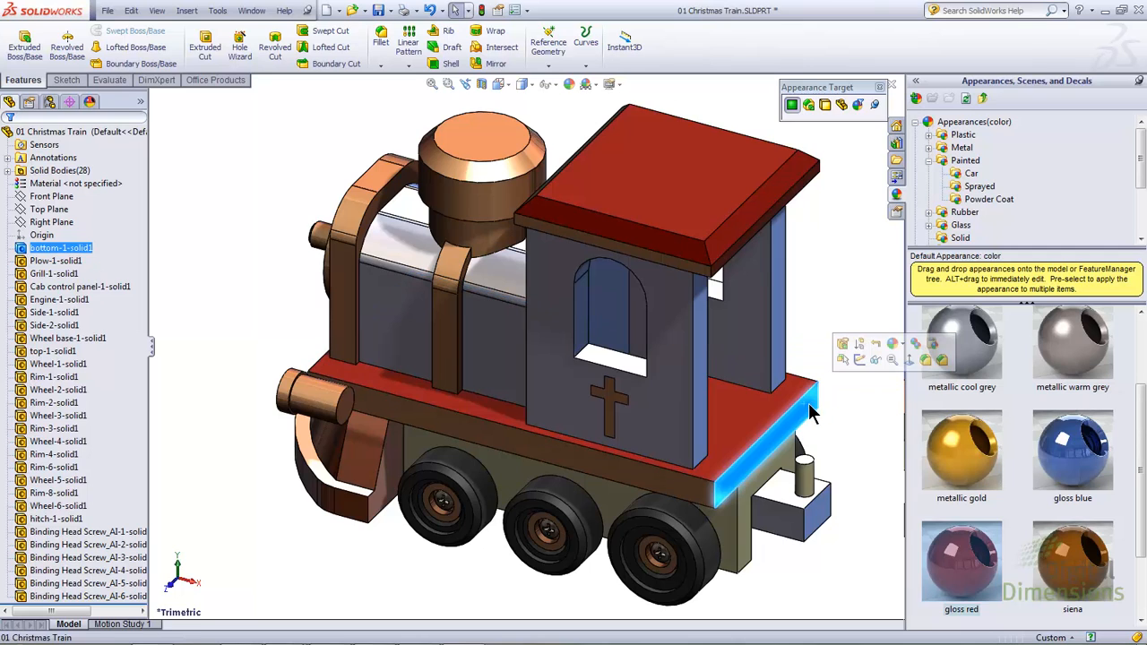
{"action": "left_click", "coordinate": [929, 352]}
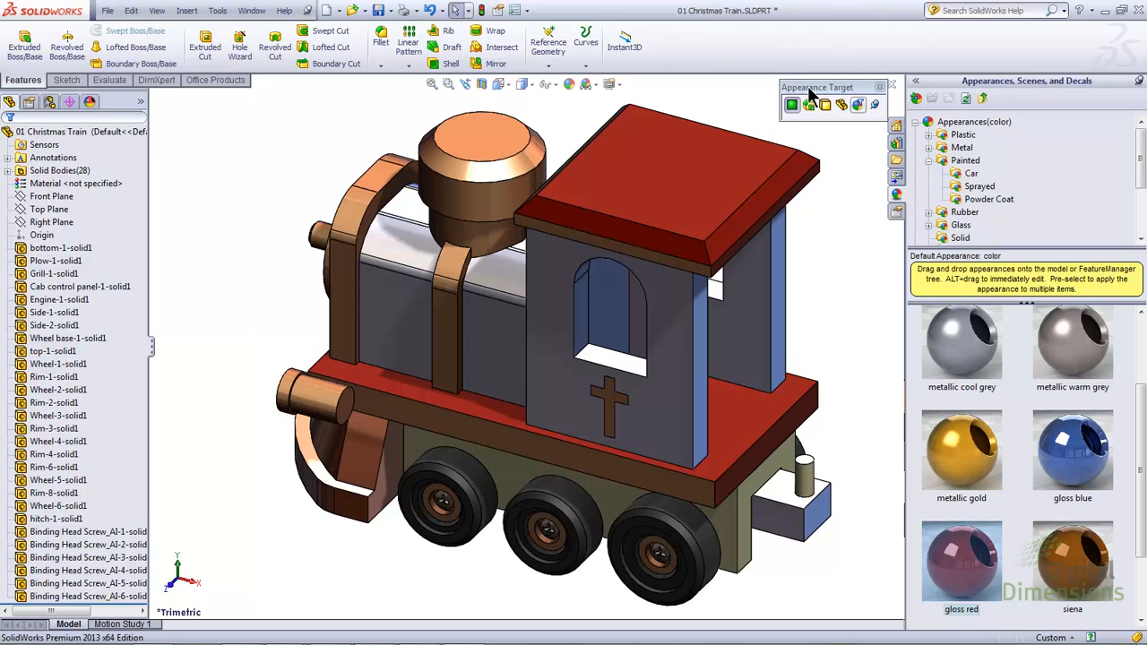
Examine the display pane and the list of applied appearances, expanding faces and features in Hierarchy order before restoring History order.
{"action": "left_click", "coordinate": [140, 102]}
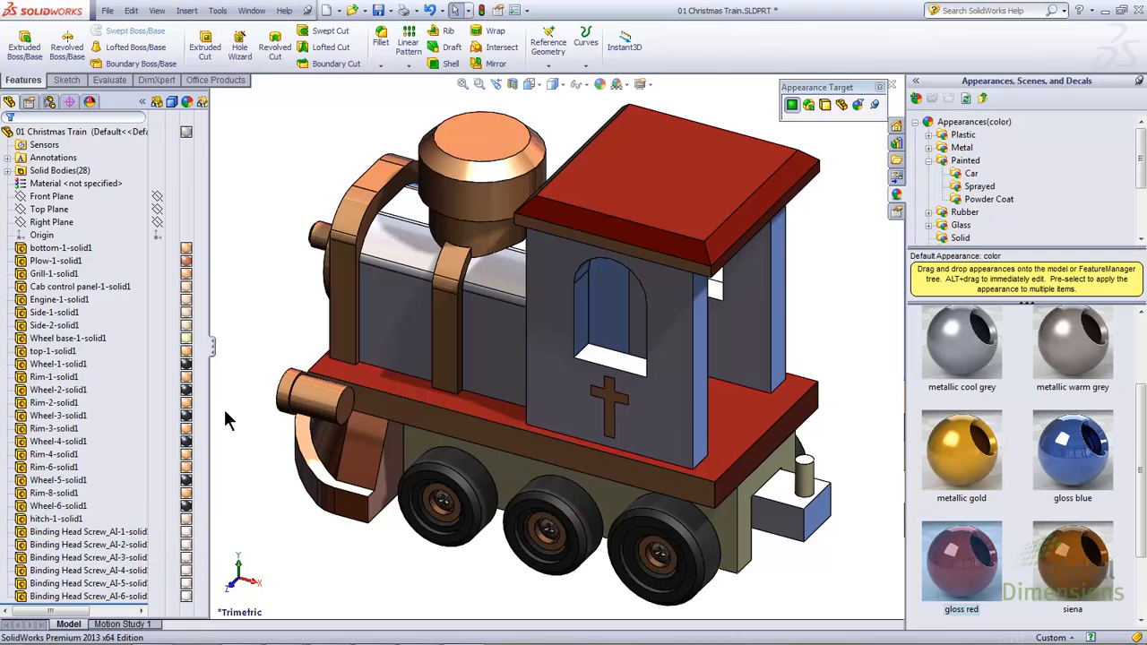
{"action": "left_click", "coordinate": [142, 105]}
{"action": "left_click", "coordinate": [90, 102]}
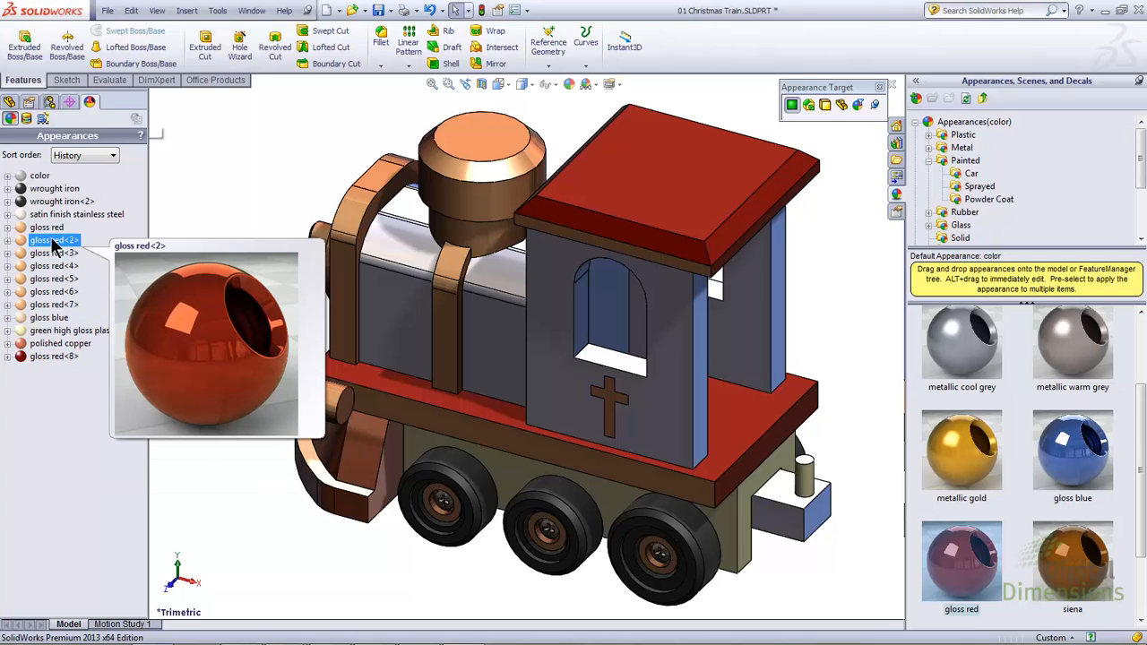
{"action": "left_click", "coordinate": [97, 159]}
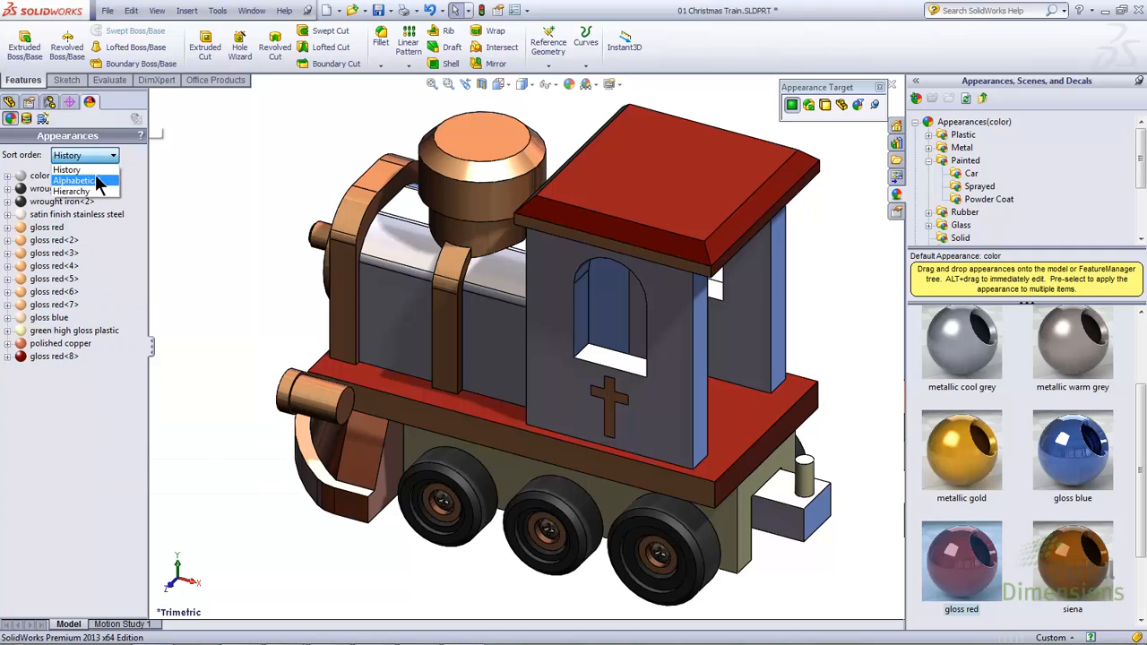
{"action": "left_click", "coordinate": [95, 190]}
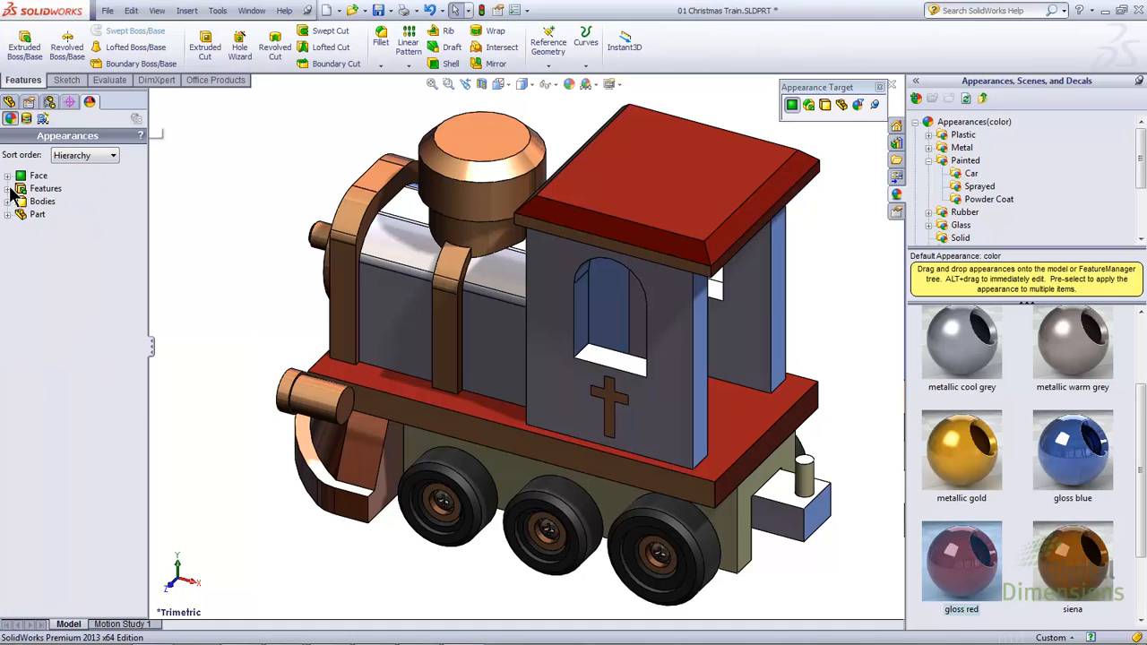
{"action": "left_click", "coordinate": [8, 188]}
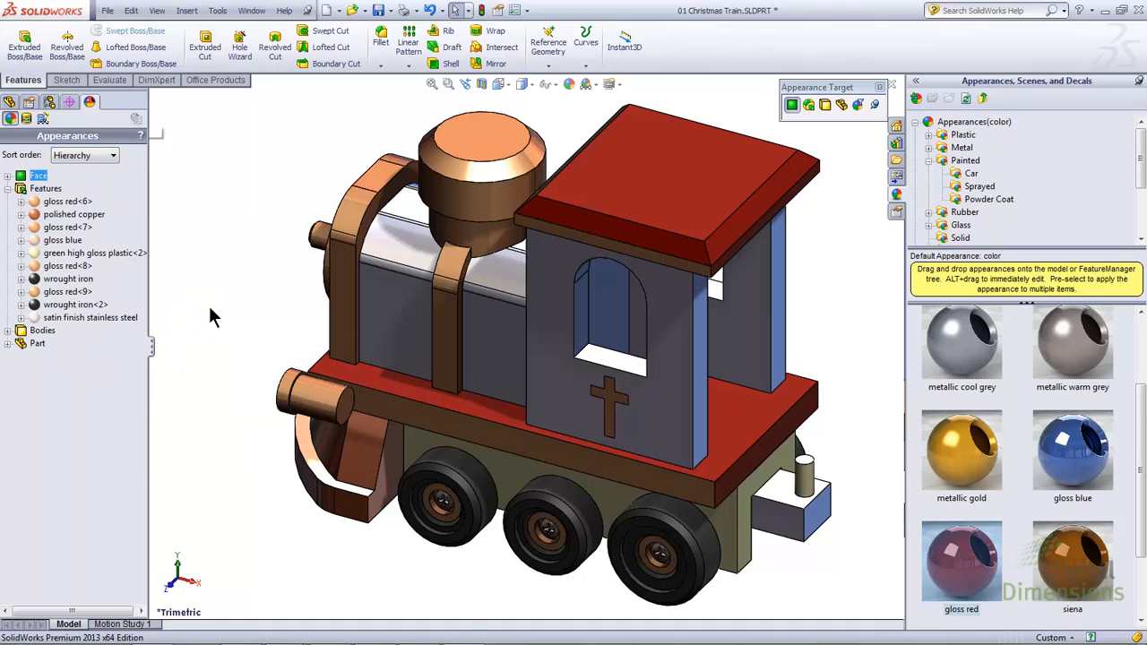
{"action": "left_click", "coordinate": [9, 175]}
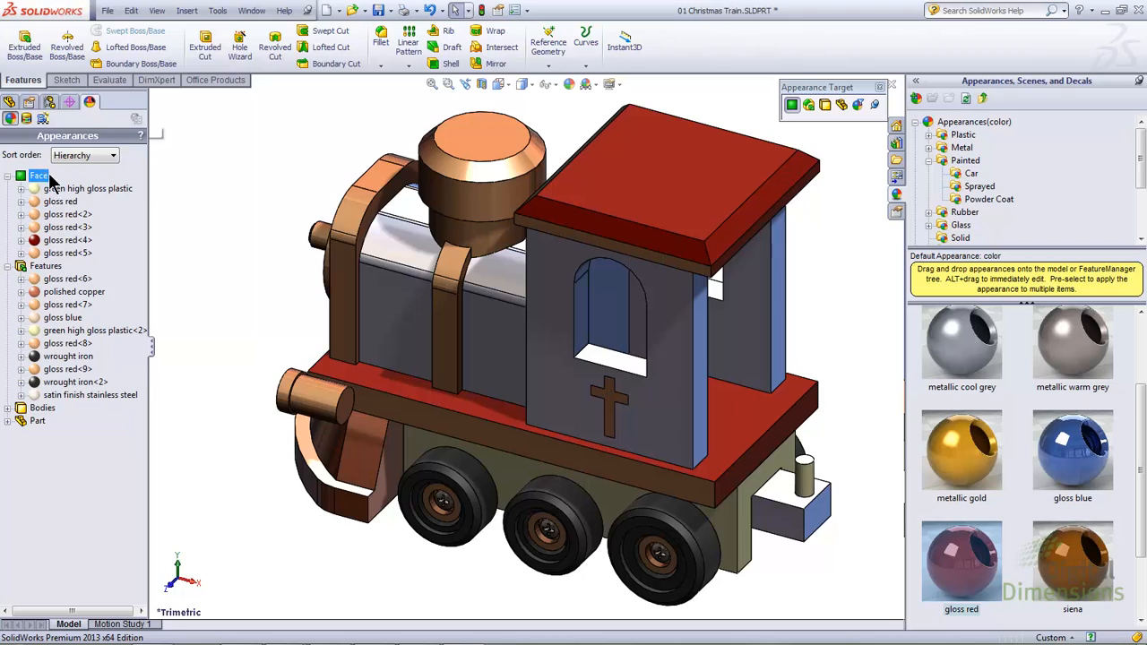
{"action": "left_click", "coordinate": [99, 157]}
{"action": "left_click", "coordinate": [100, 180]}
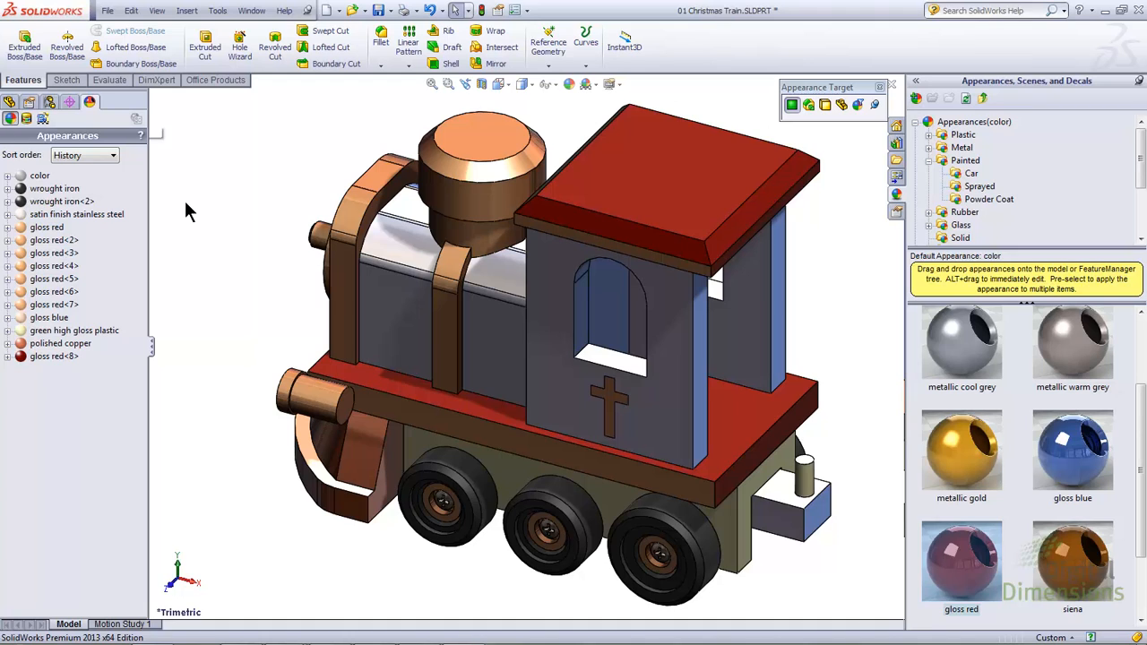
Edit the gloss red<2> appearance on the bottom-1-solid1 feature, changing its color to standard bright red.
{"action": "left_click", "coordinate": [56, 253]}
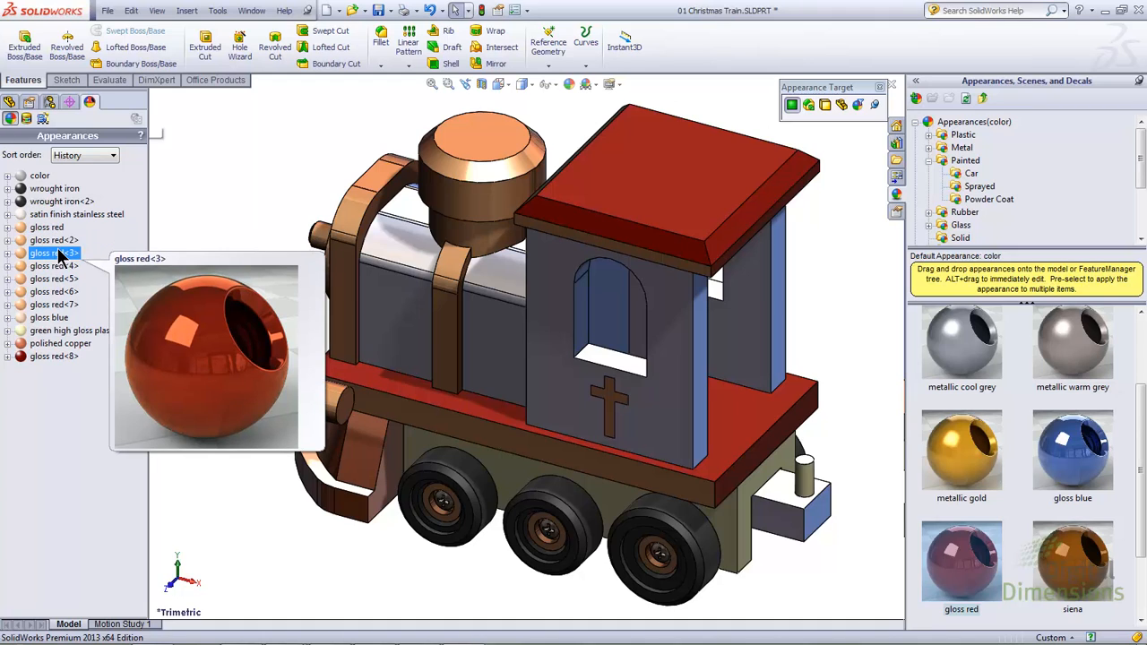
{"action": "double_click", "coordinate": [54, 241]}
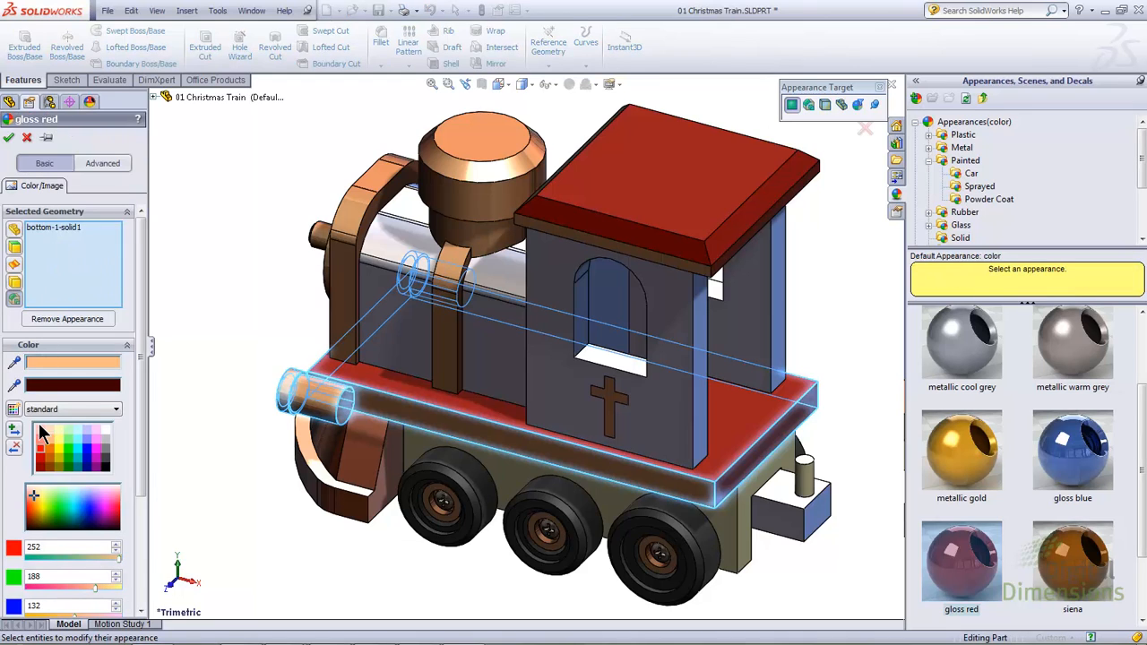
{"action": "left_click", "coordinate": [40, 448]}
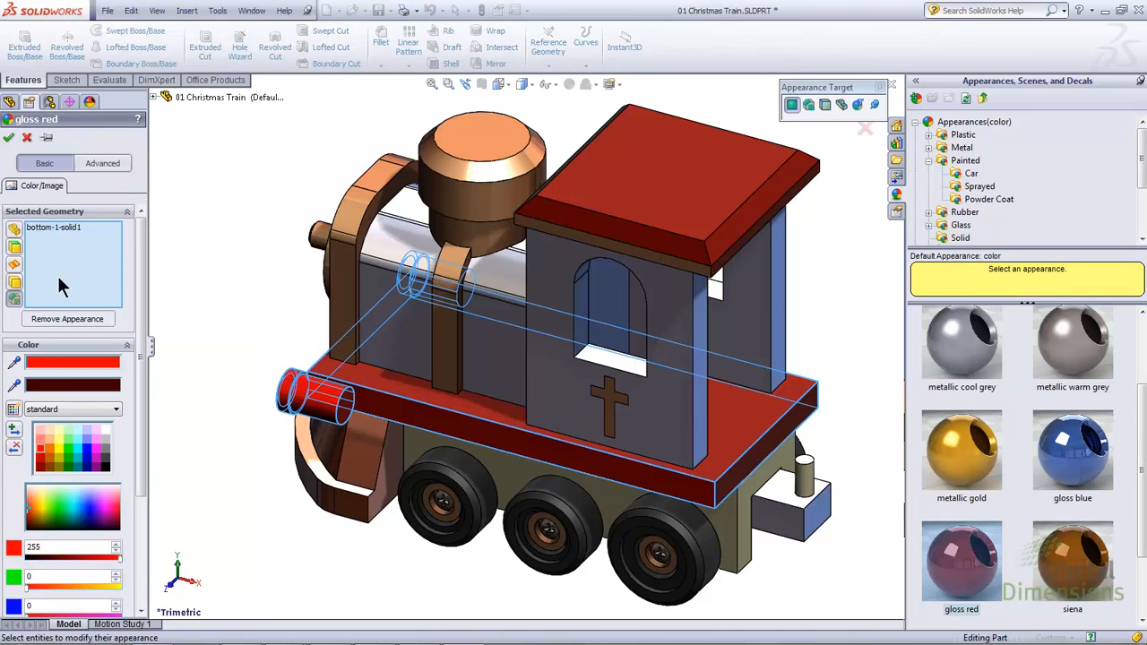
{"action": "left_click", "coordinate": [8, 137]}
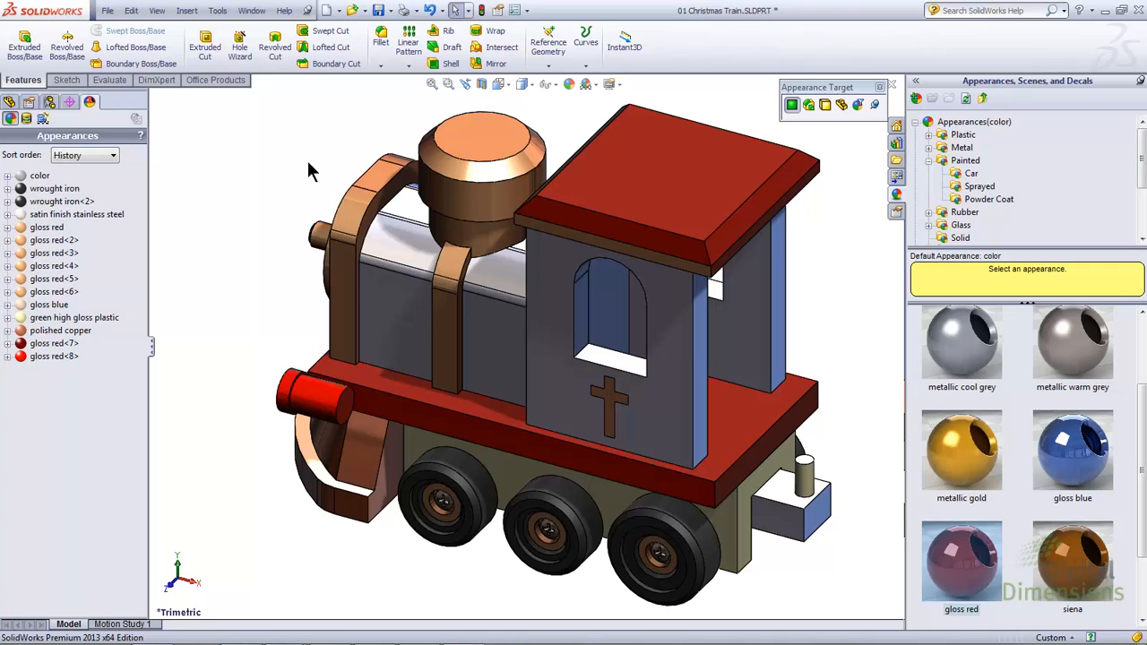
Apply gloss red with the Appearance Filter to everything sharing the grill's appearance, and highlight the geometry that uses gloss red.
{"action": "left_click", "coordinate": [858, 109]}
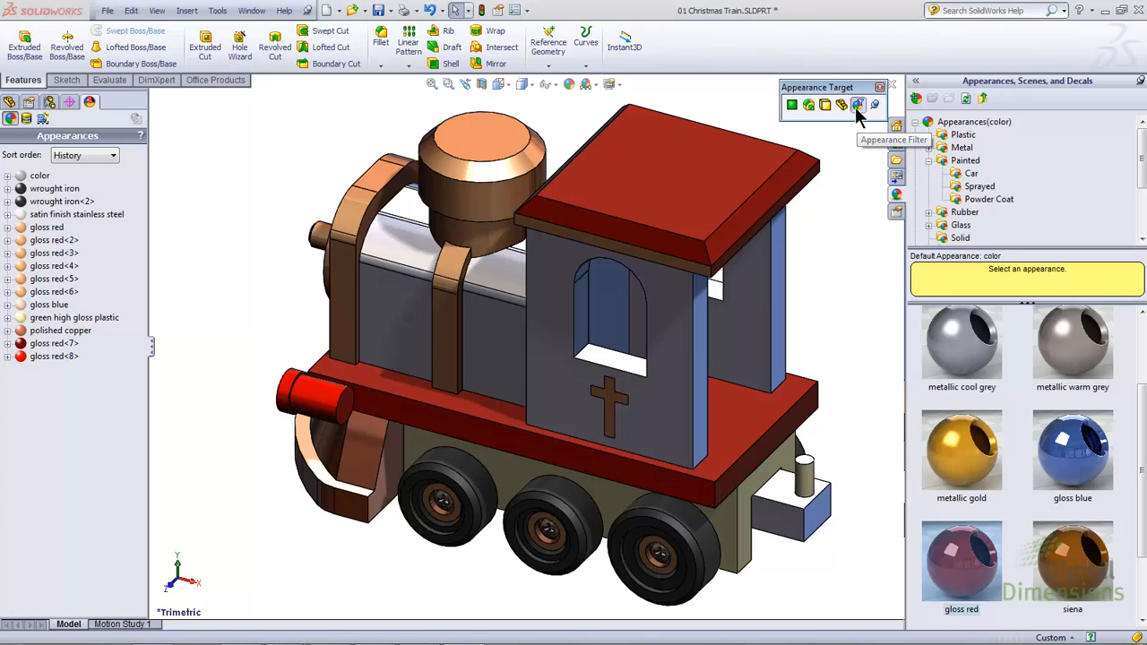
{"action": "left_click", "coordinate": [964, 561]}
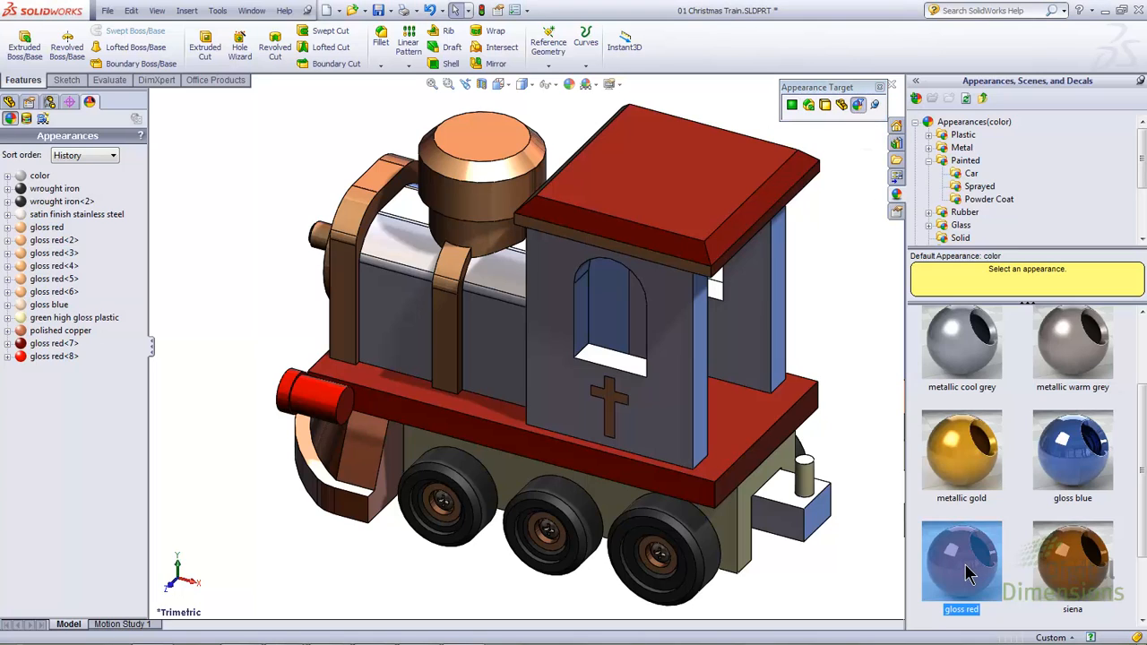
{"action": "left_click_drag", "start_coordinate": [961, 557], "coordinate": [354, 228]}
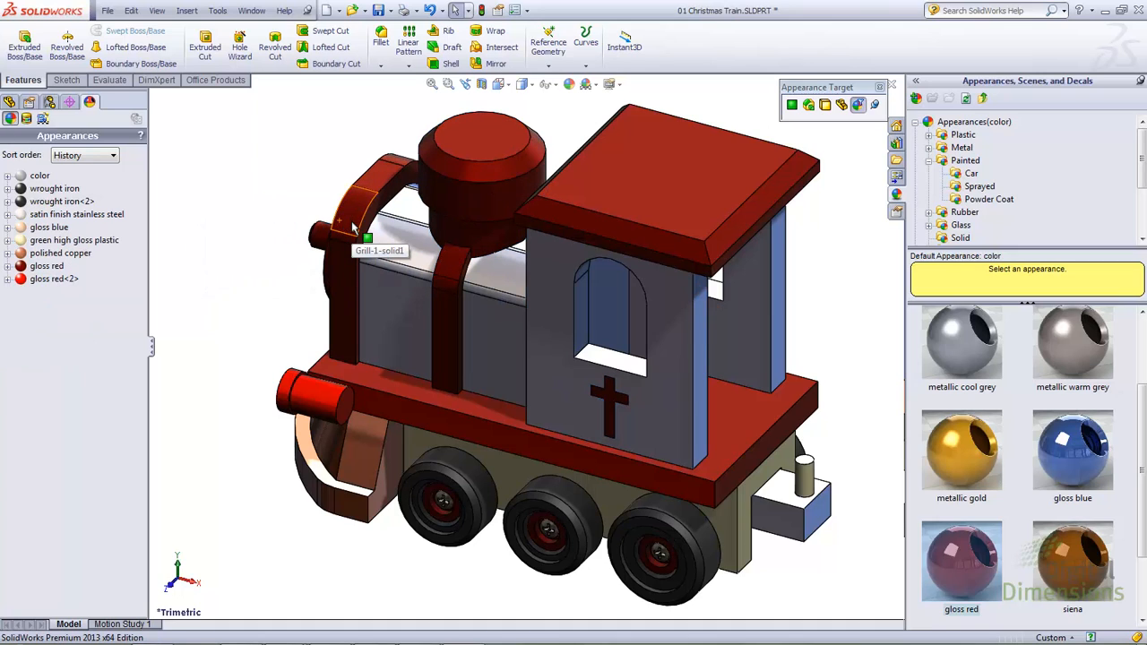
{"action": "left_click", "coordinate": [56, 267]}
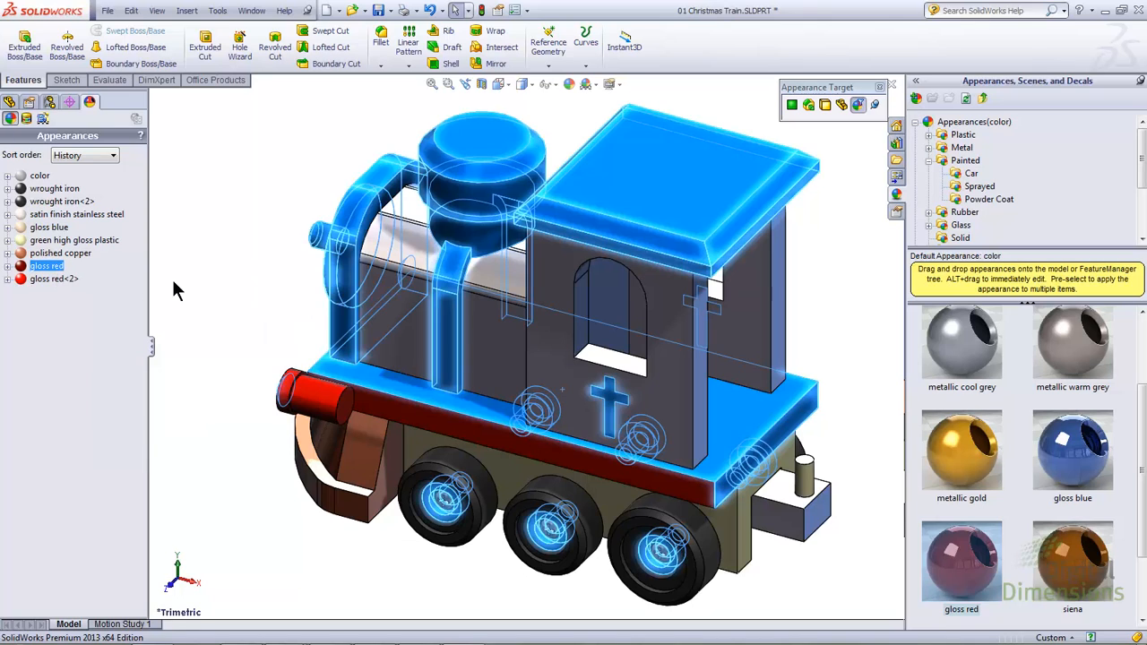
{"action": "left_click", "coordinate": [199, 292]}
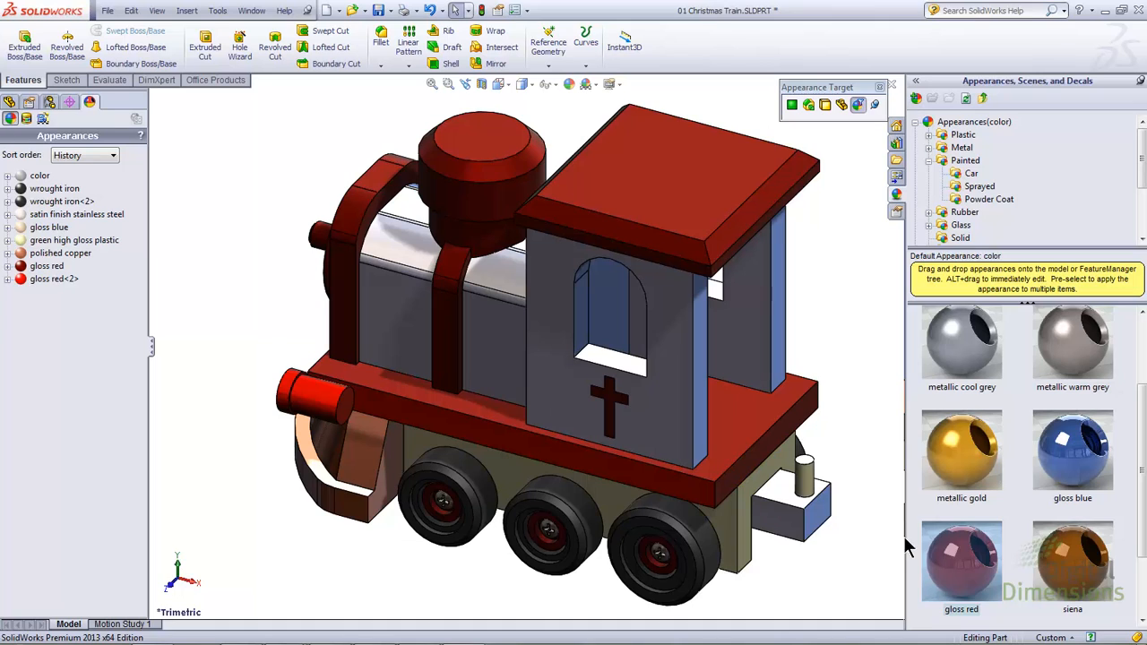
Apply gloss red to the bright red front buffers and gloss blue to everything sharing the cab side's appearance.
{"action": "left_click_drag", "start_coordinate": [961, 560], "coordinate": [318, 399]}
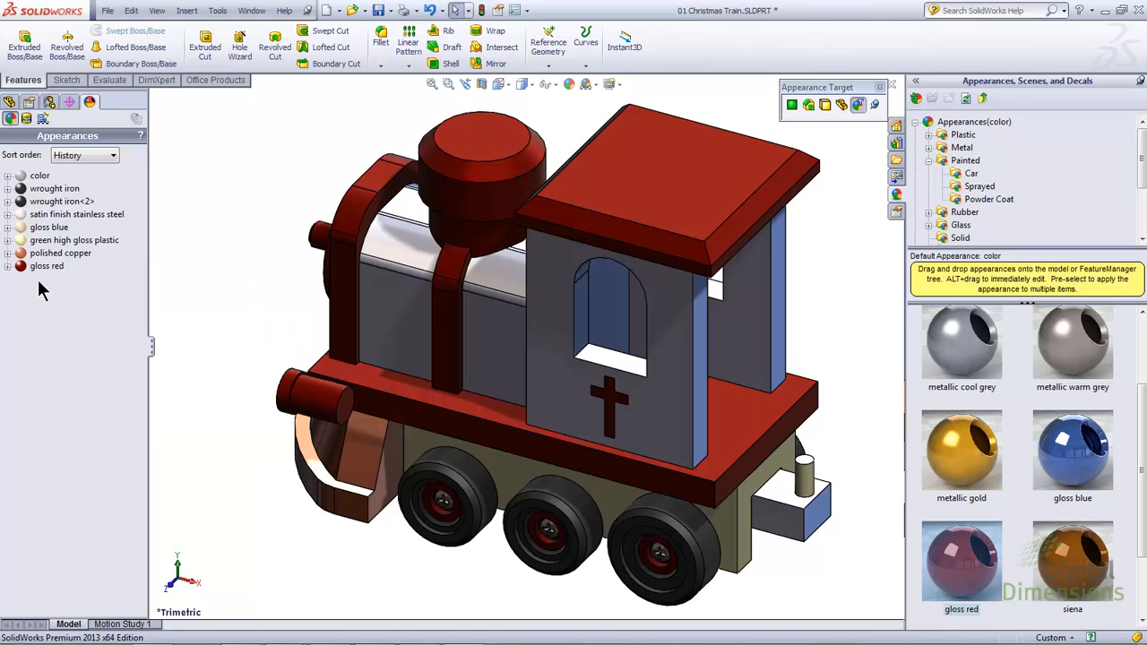
{"action": "mouse_move", "coordinate": [1079, 473]}
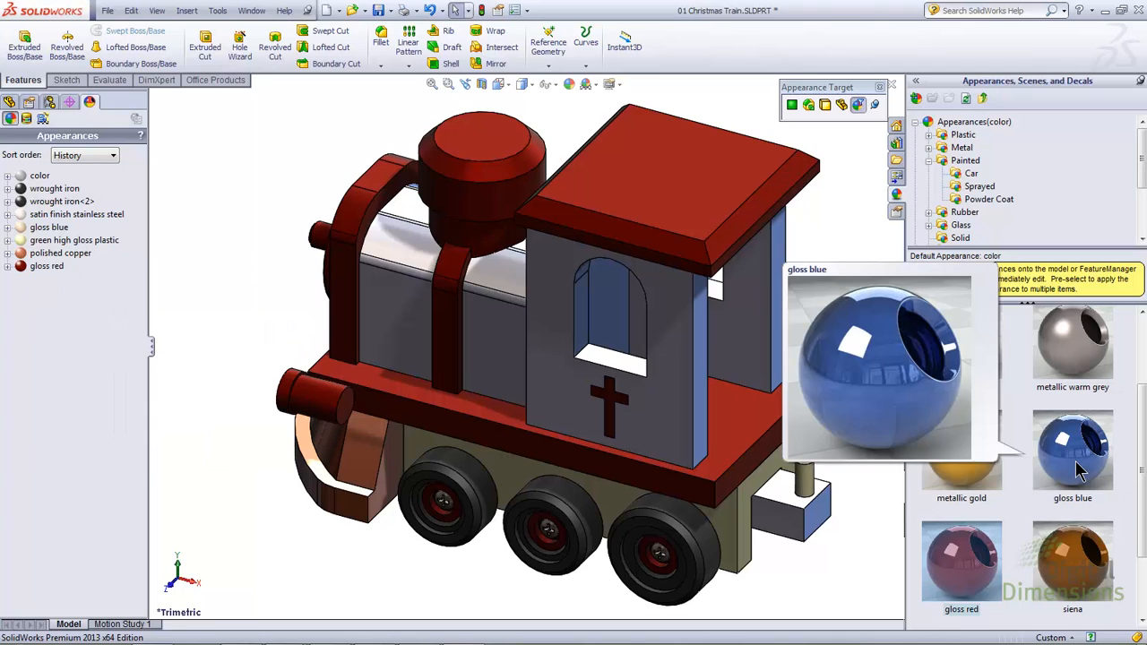
{"action": "left_click_drag", "start_coordinate": [1079, 473], "coordinate": [679, 403]}
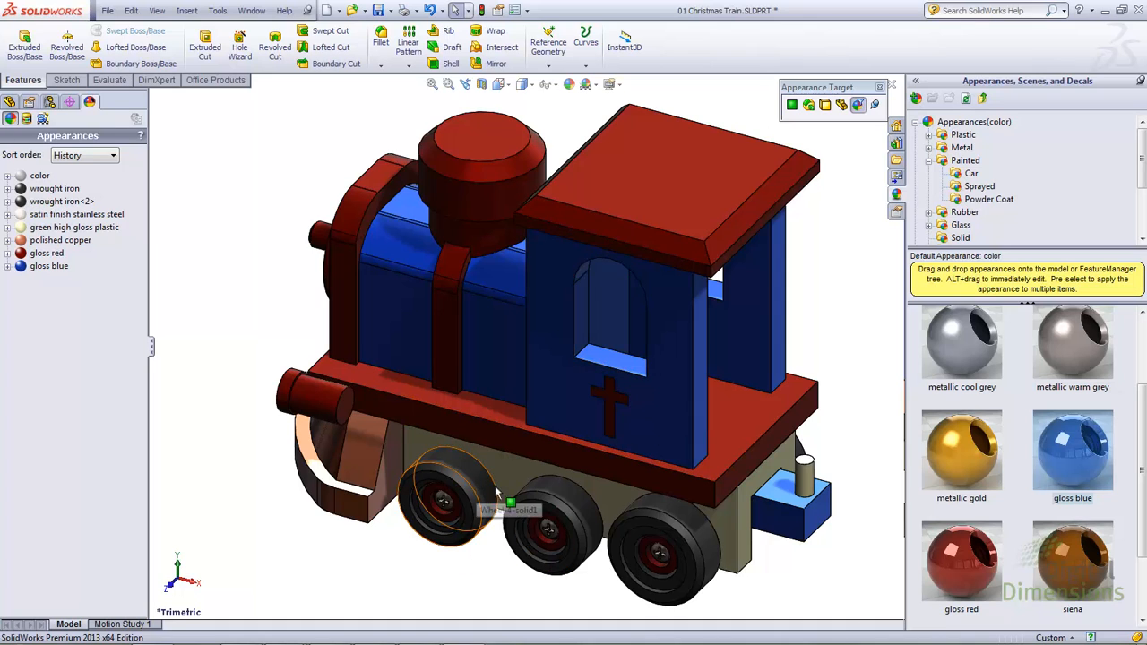
Identify which wheels use each wrought iron appearance, and copy the middle wheel's appearance onto the rear wheel.
{"action": "left_click", "coordinate": [58, 189]}
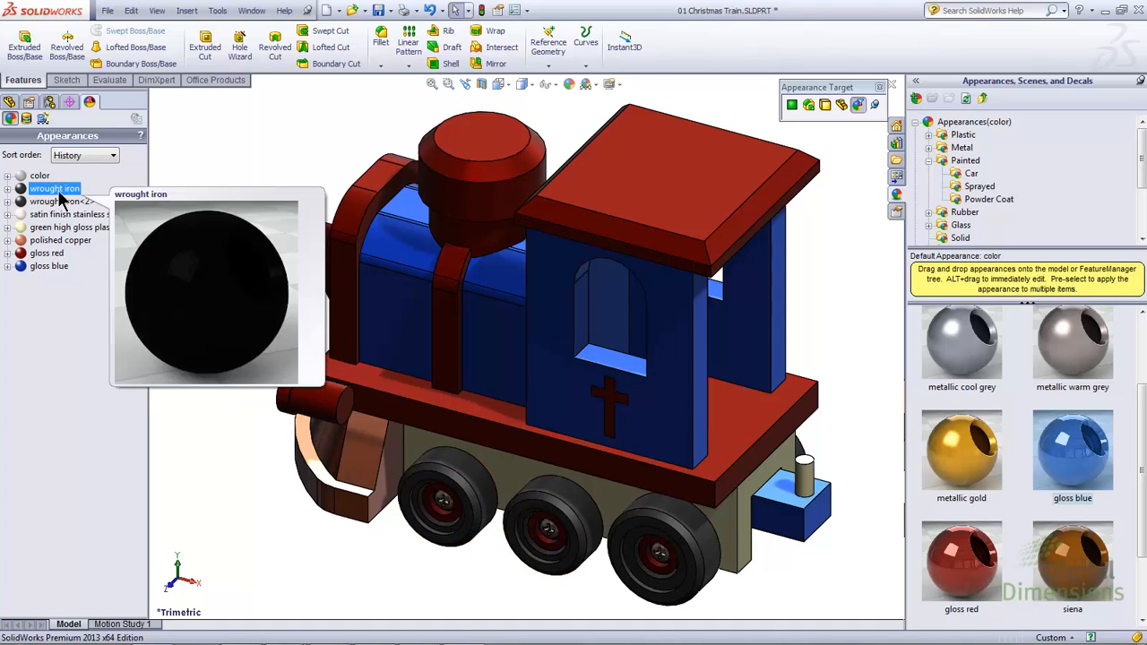
{"action": "left_click", "coordinate": [59, 201], "text": "ctrl"}
{"action": "left_click", "coordinate": [57, 201]}
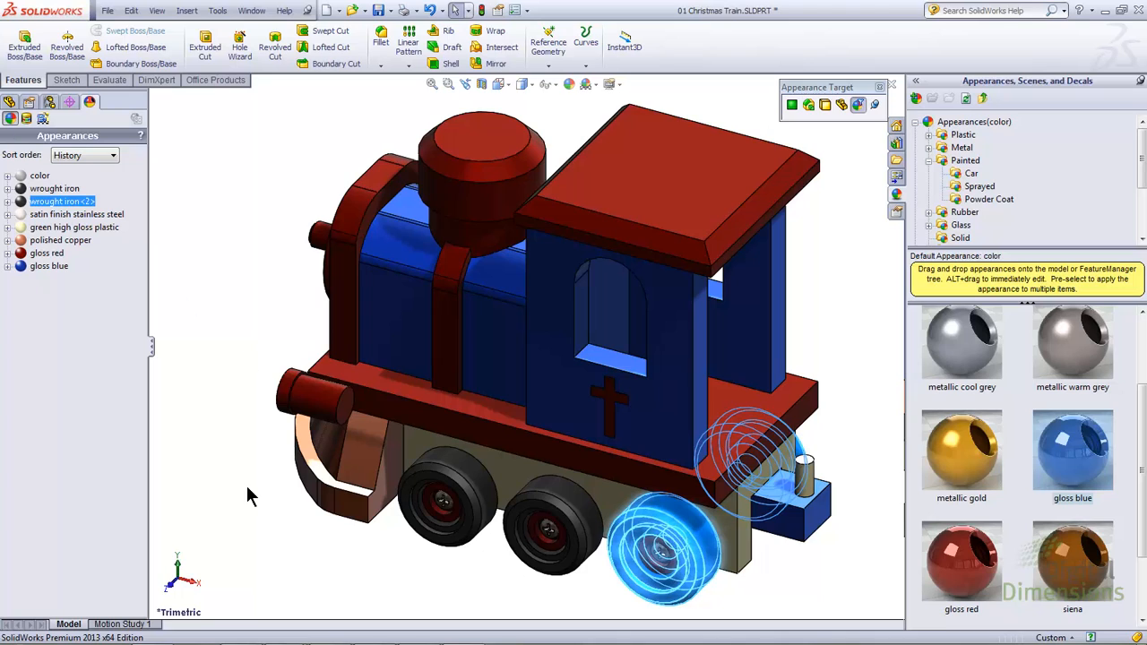
{"action": "left_click", "coordinate": [247, 538]}
{"action": "left_click", "coordinate": [543, 484]}
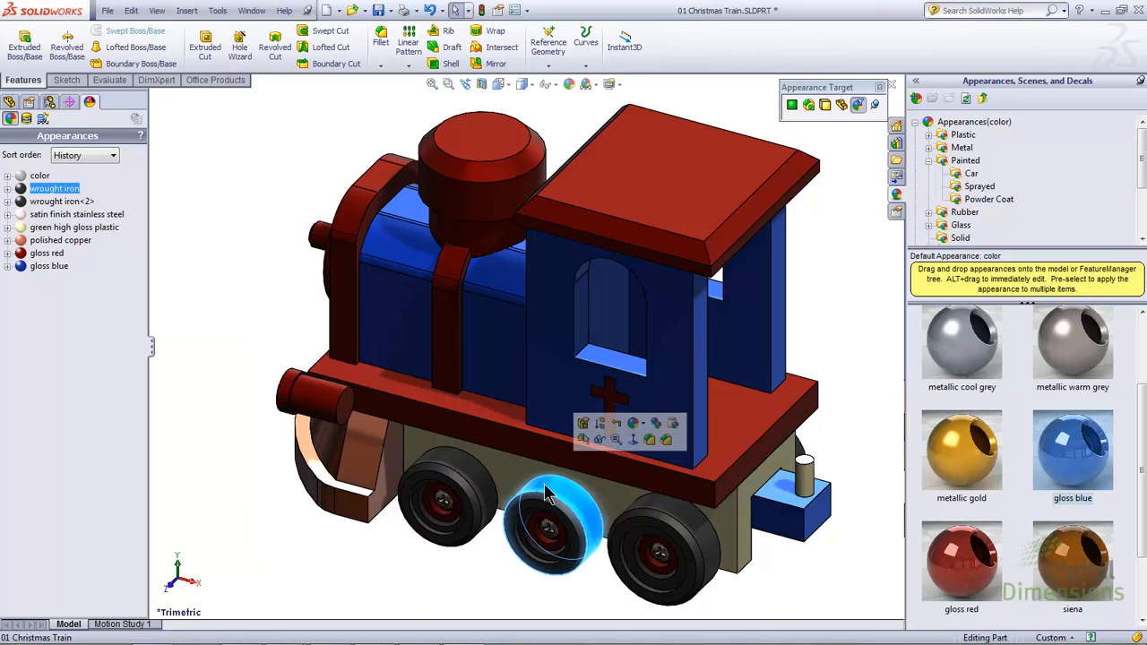
{"action": "left_click", "coordinate": [657, 431]}
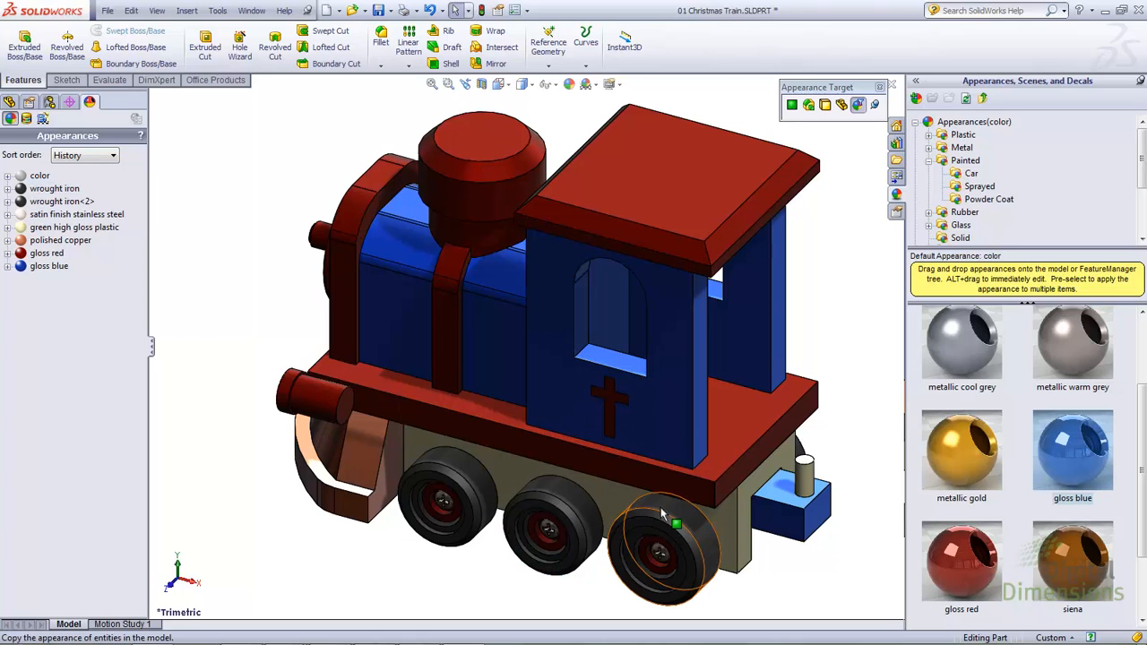
{"action": "left_click", "coordinate": [661, 508]}
{"action": "left_click", "coordinate": [790, 448]}
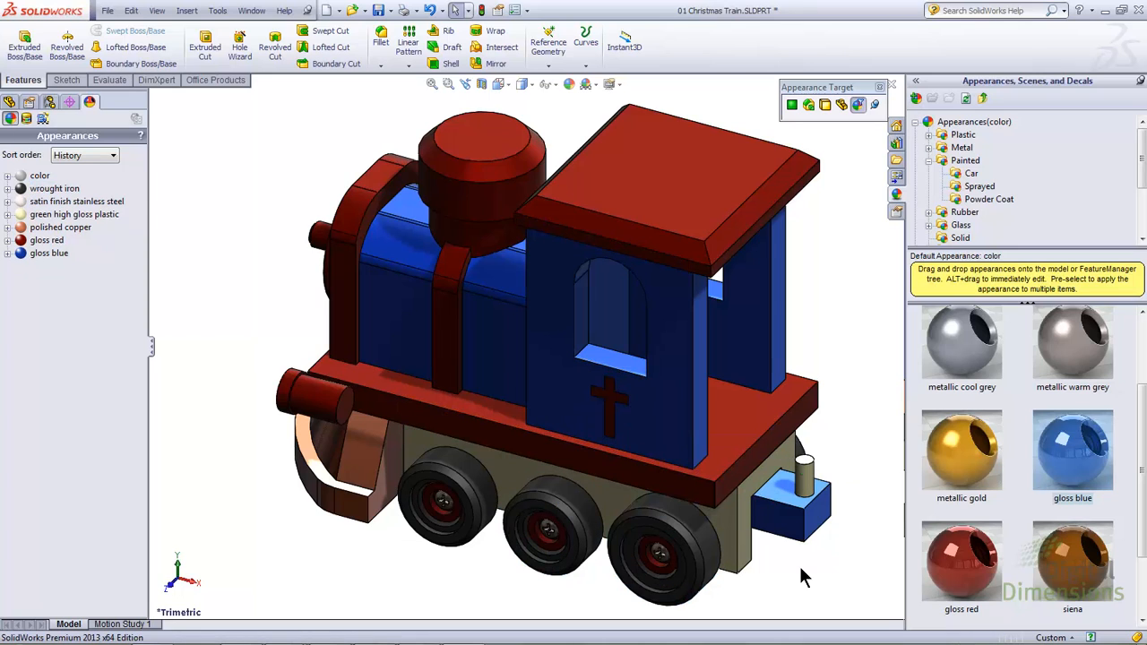
Change the wrought iron appearance on all the wheels to blue, and reapply the library's wrought iron to every wheel sharing it.
{"action": "mouse_move", "coordinate": [72, 195]}
{"action": "left_click", "coordinate": [54, 189]}
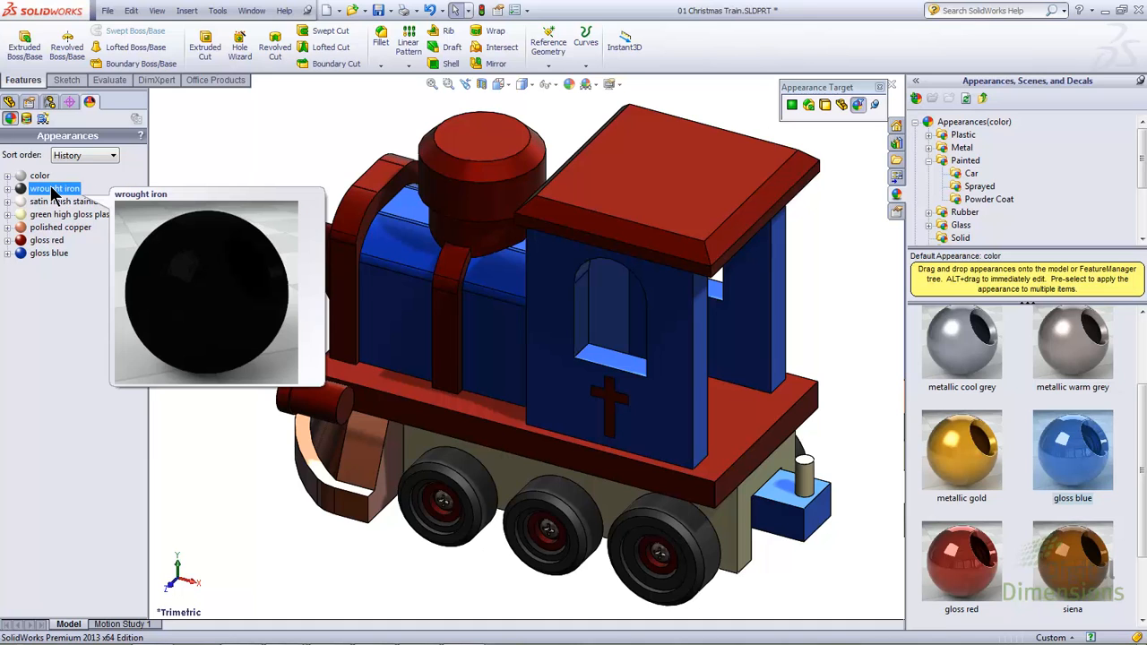
{"action": "double_click", "coordinate": [54, 189]}
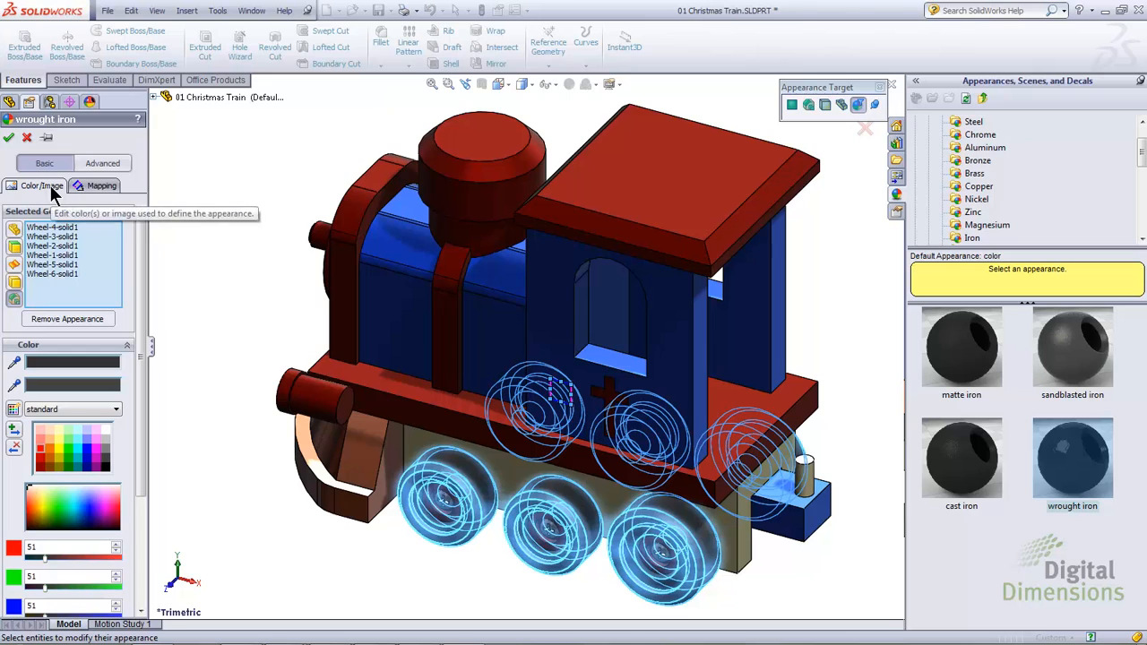
{"action": "left_click", "coordinate": [86, 453]}
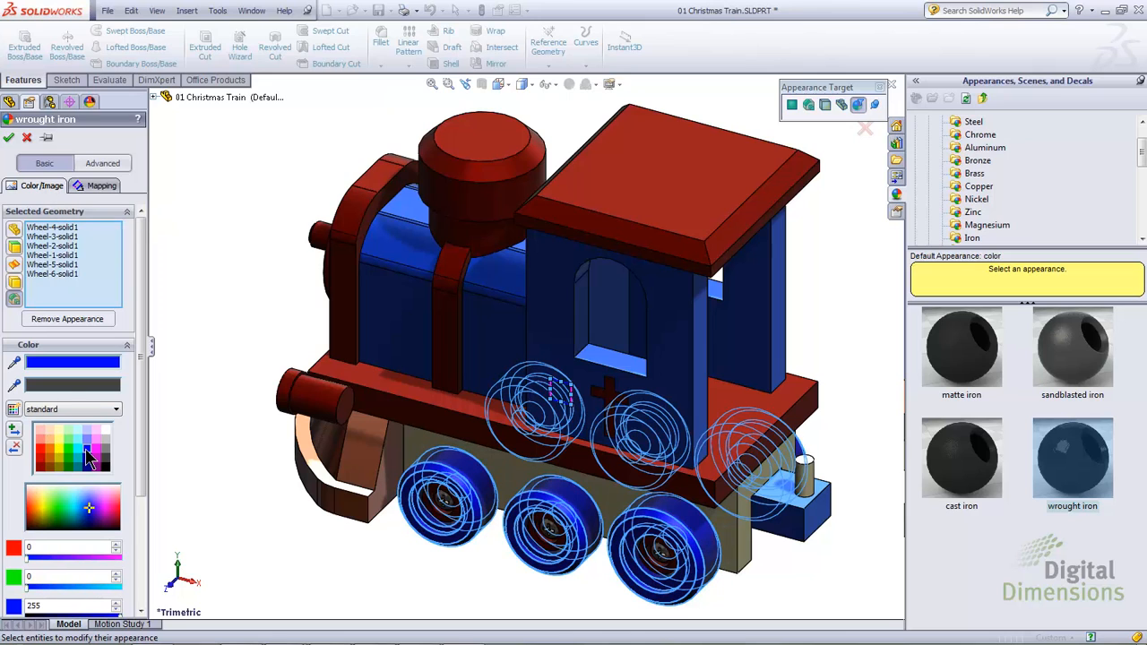
{"action": "left_click", "coordinate": [9, 137]}
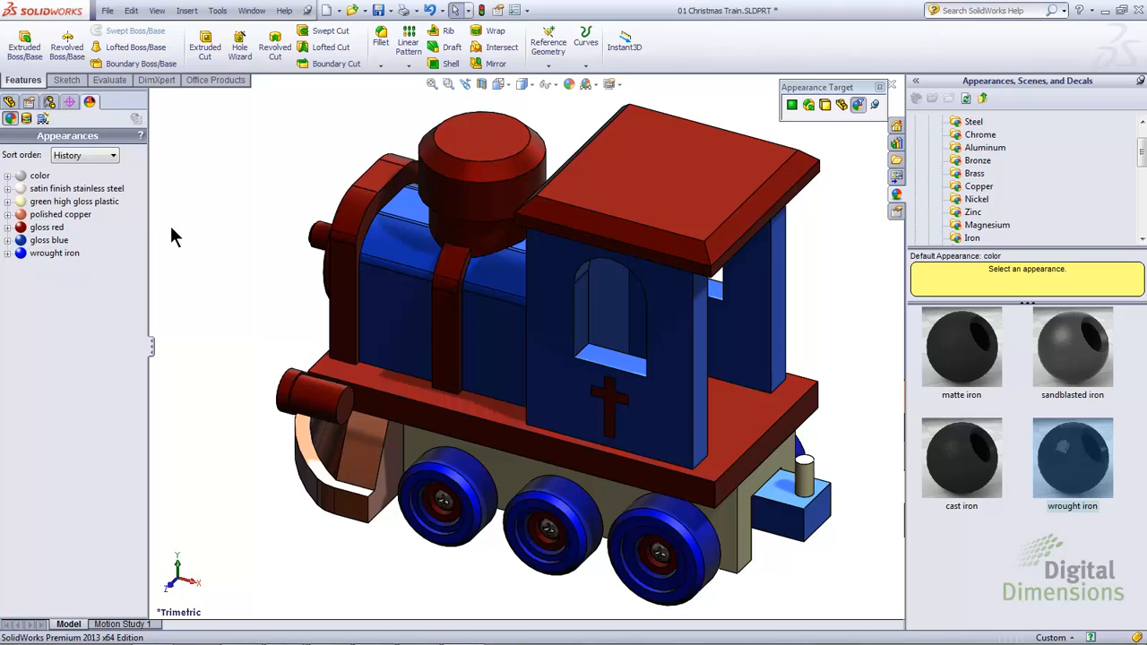
{"action": "left_click_drag", "start_coordinate": [1091, 466], "coordinate": [697, 535]}
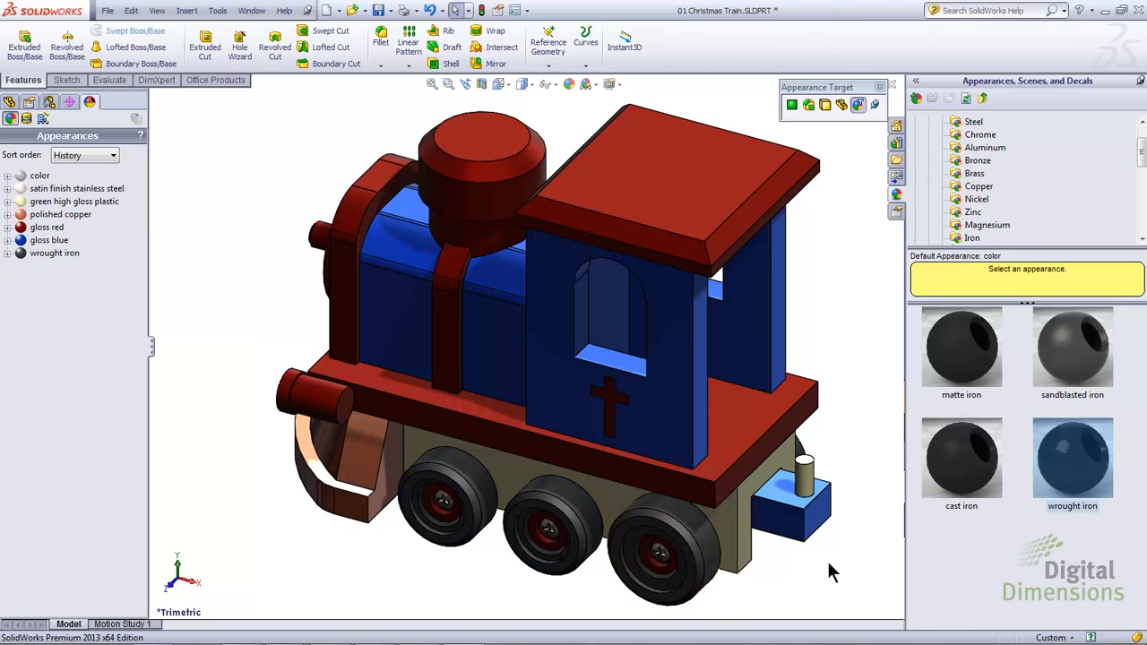
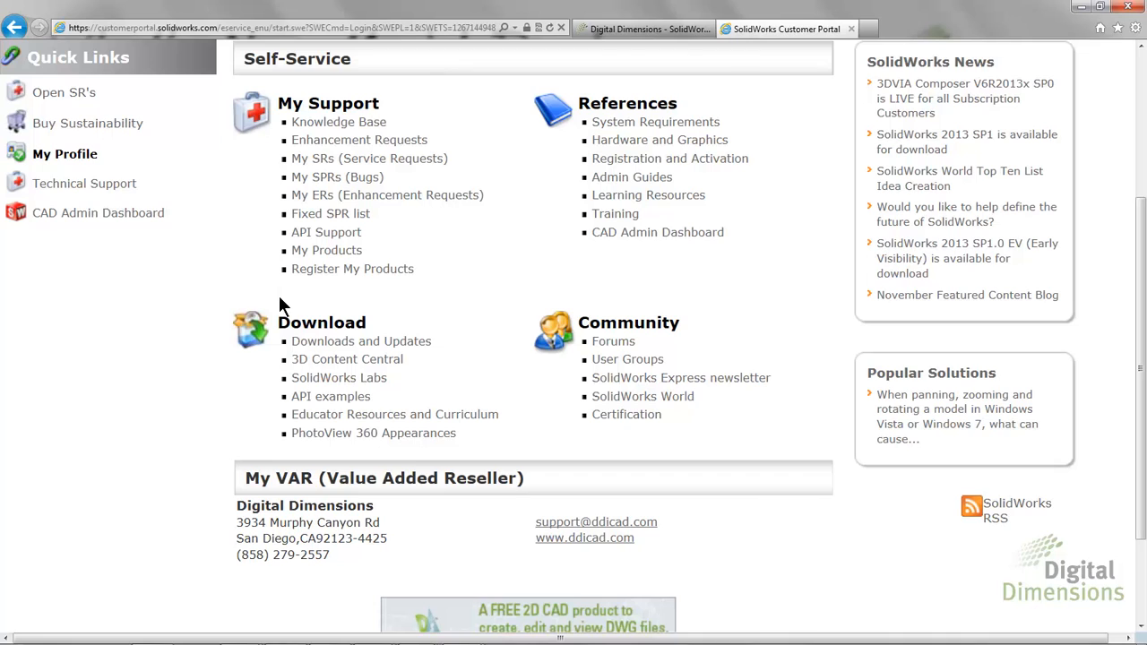
Follow the customer portal's PhotoView 360 Appearances link to the SolidWorks Asset Sharing site and open the Luxology asset library.
{"action": "left_click", "coordinate": [395, 437]}
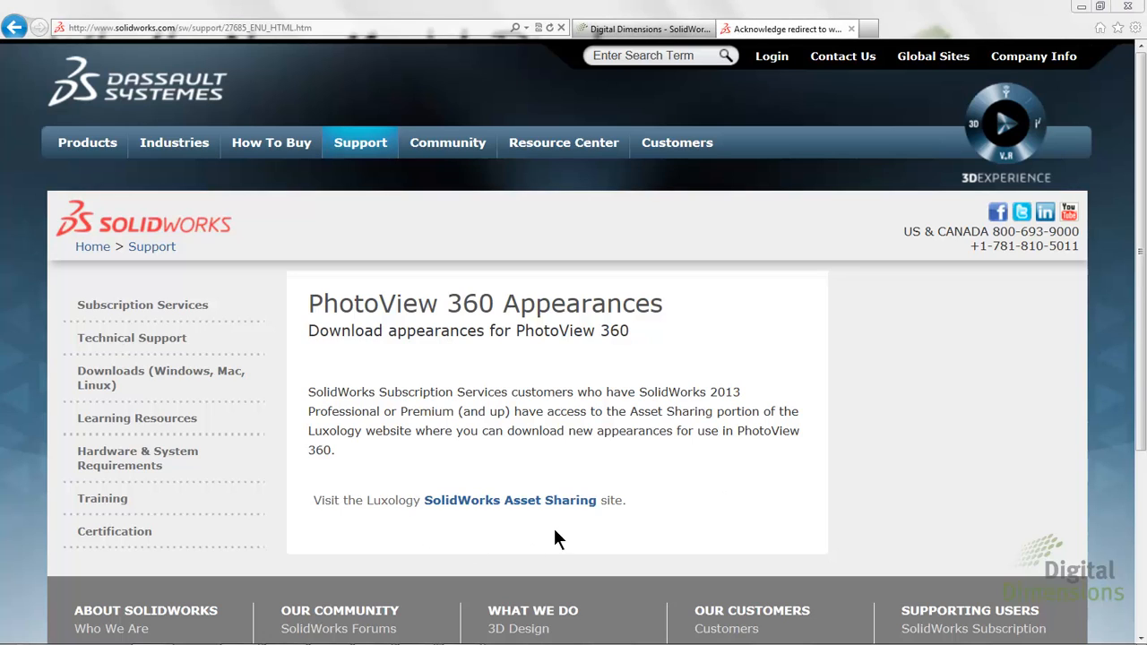
{"action": "left_click", "coordinate": [479, 507]}
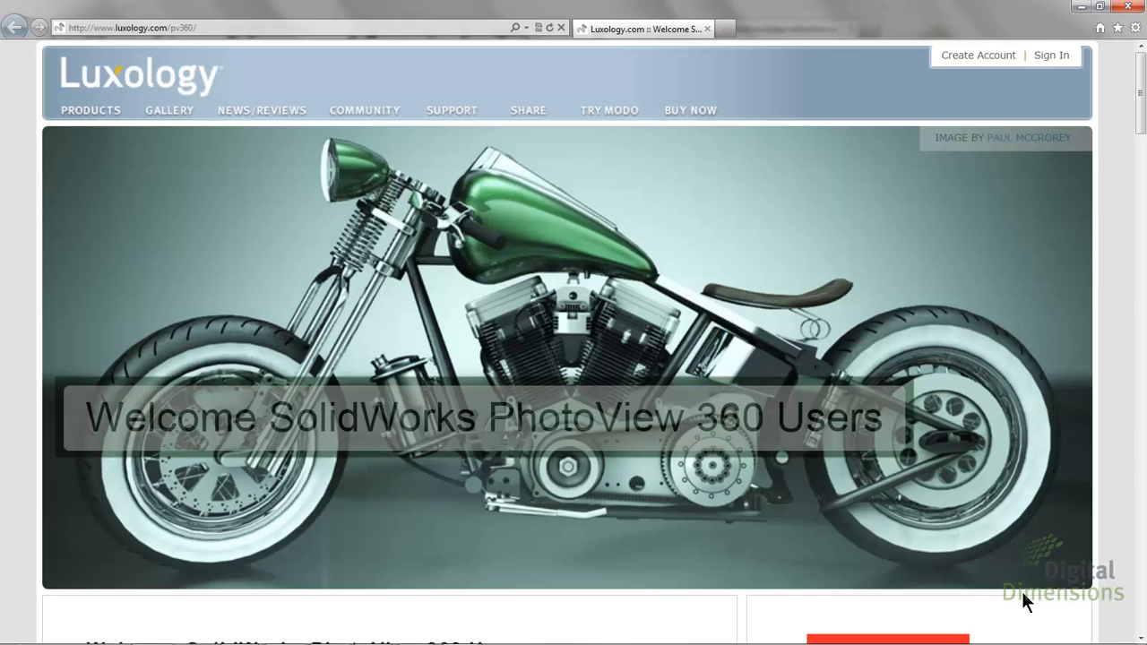
{"action": "scroll", "coordinate": [1034, 586], "scroll_direction": "down", "scroll_amount": 5}
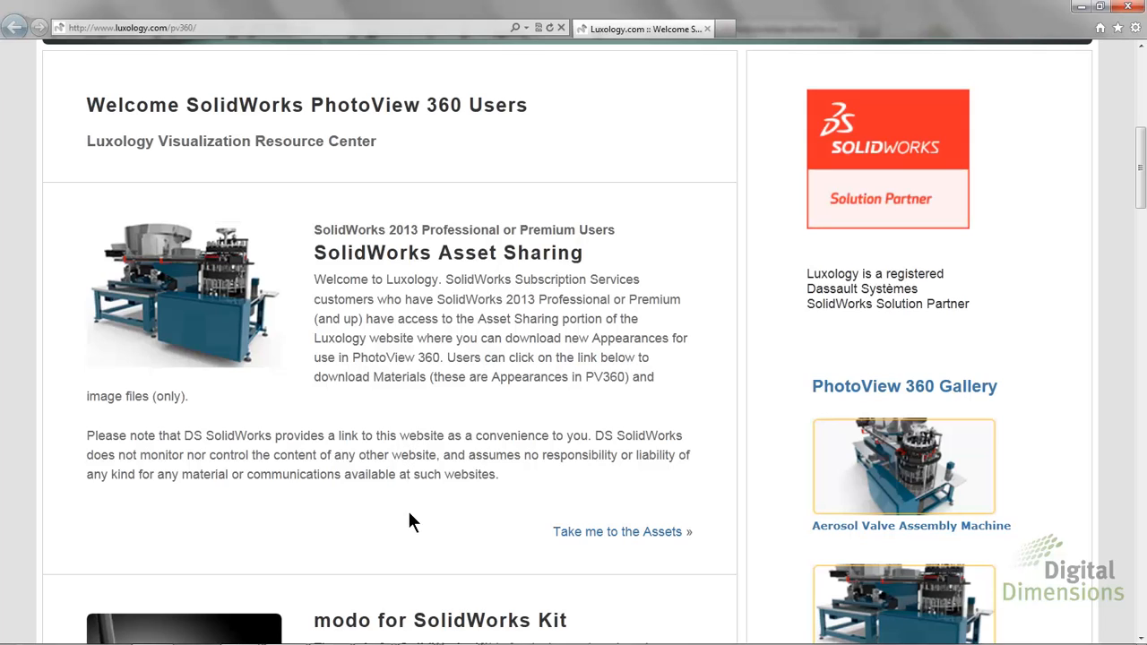
{"action": "left_click", "coordinate": [634, 536]}
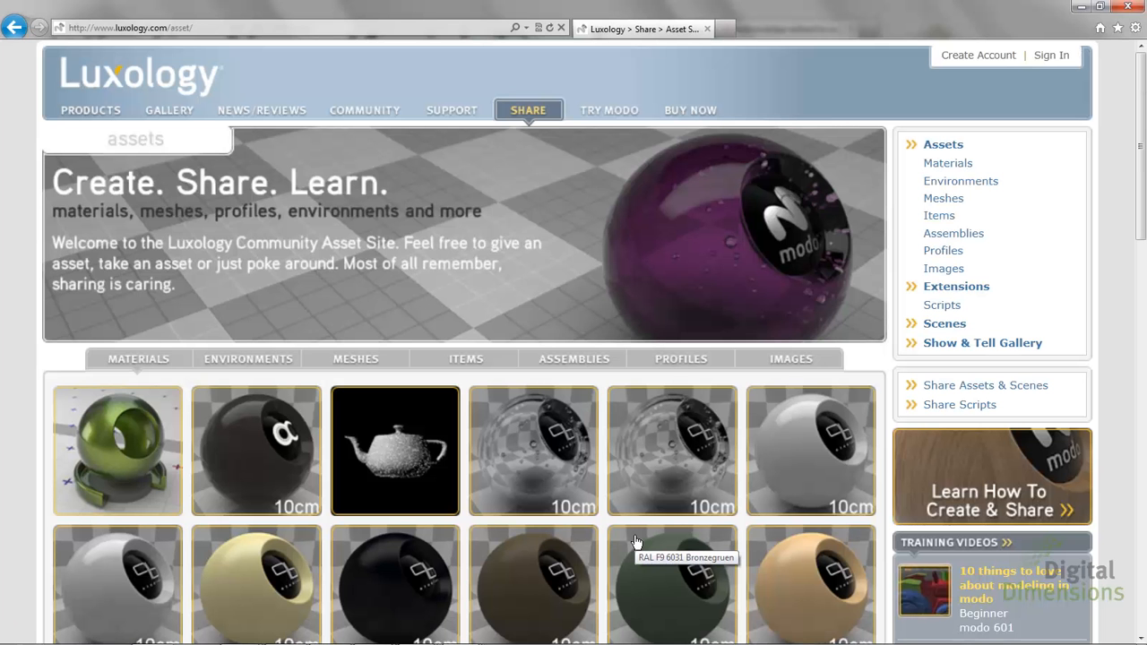
Browse the Luxology material assets by category, looking through the Fabric and Fur materials.
{"action": "left_click", "coordinate": [947, 163]}
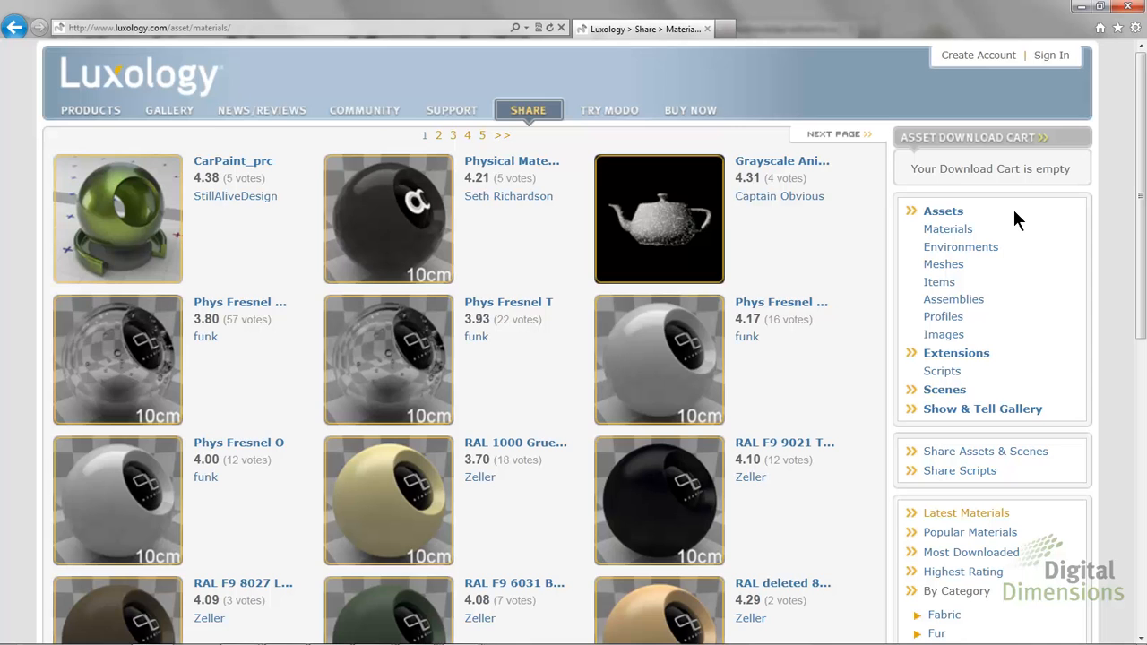
{"action": "scroll", "coordinate": [1017, 215], "scroll_direction": "down", "scroll_amount": 4}
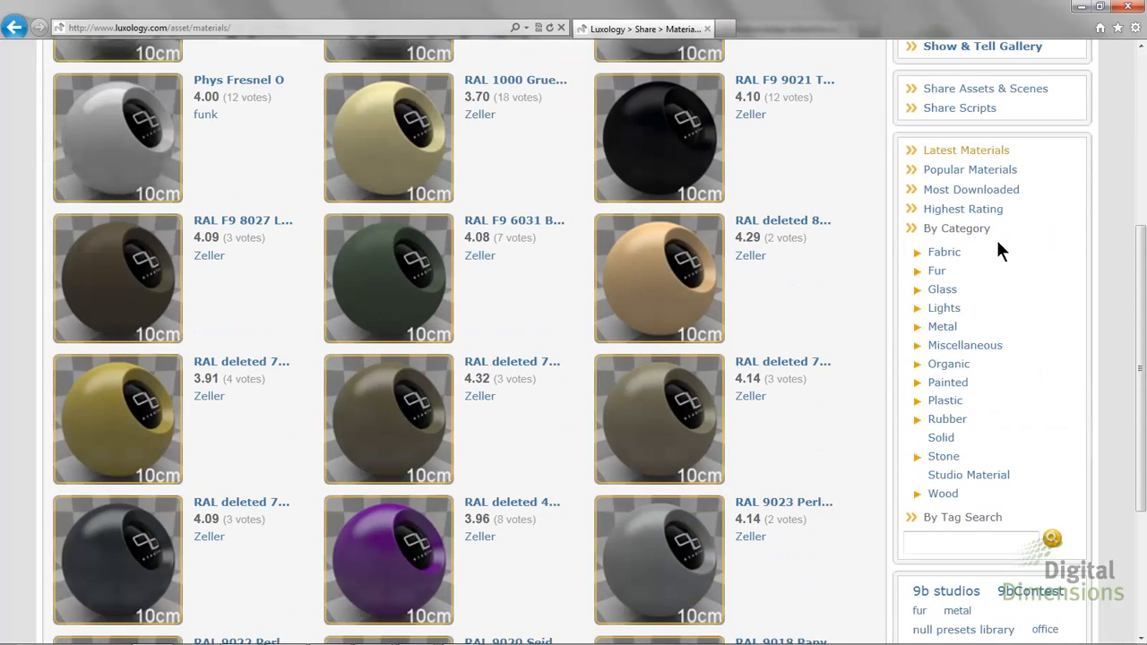
{"action": "left_click", "coordinate": [953, 255]}
{"action": "scroll", "coordinate": [1038, 296], "scroll_direction": "down", "scroll_amount": 4}
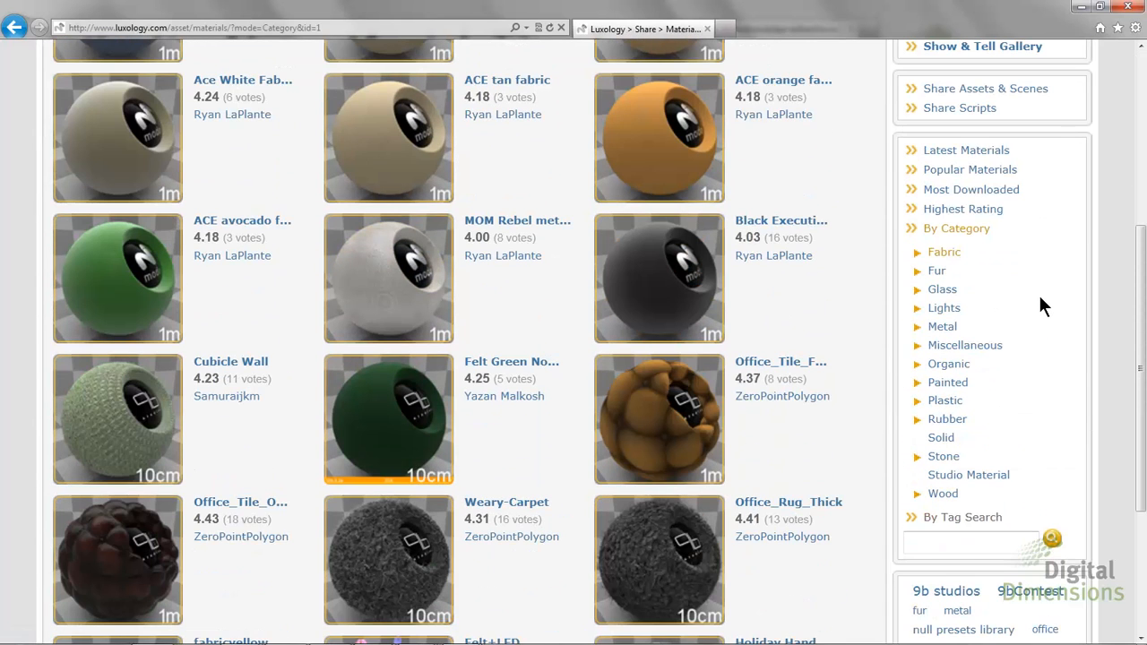
{"action": "left_click", "coordinate": [936, 271]}
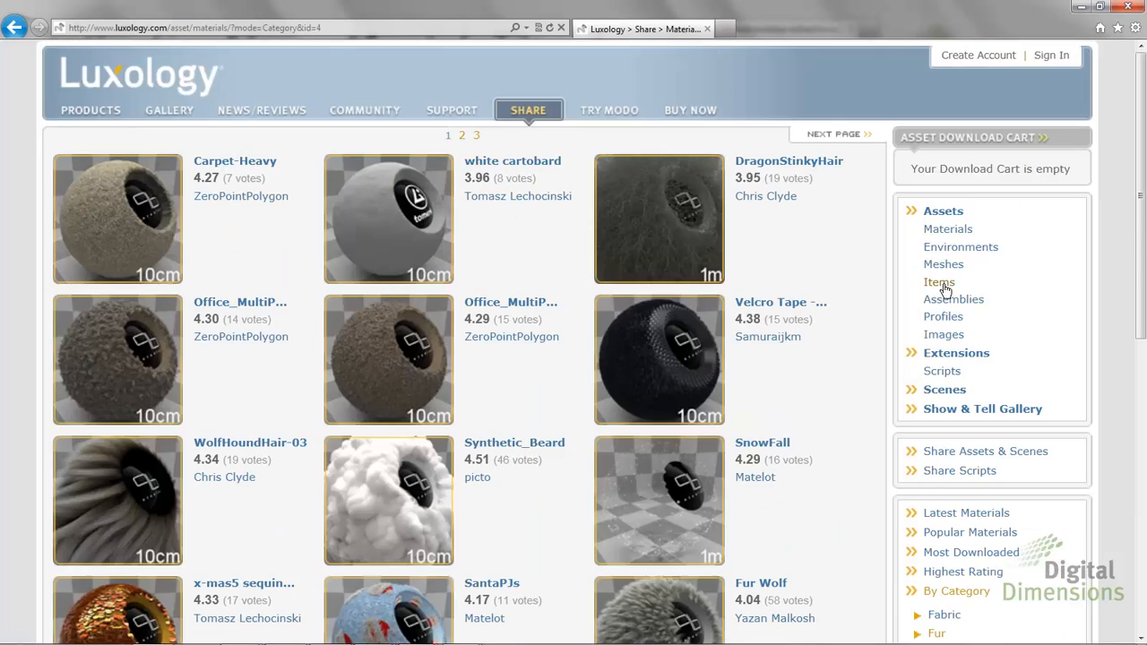
{"action": "scroll", "coordinate": [945, 286], "scroll_direction": "down", "scroll_amount": 3}
{"action": "scroll", "coordinate": [944, 288], "scroll_direction": "down", "scroll_amount": 2}
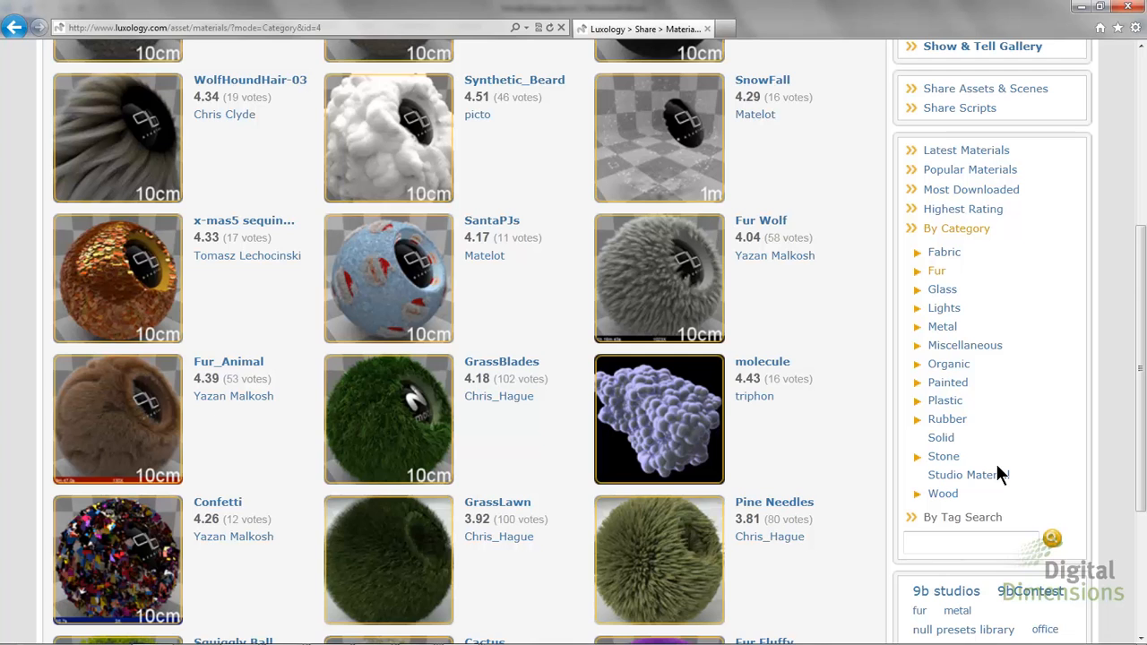
Open the Fur Wolf material's page and check its download options, cancelling the download without saving the file.
{"action": "left_click", "coordinate": [678, 273]}
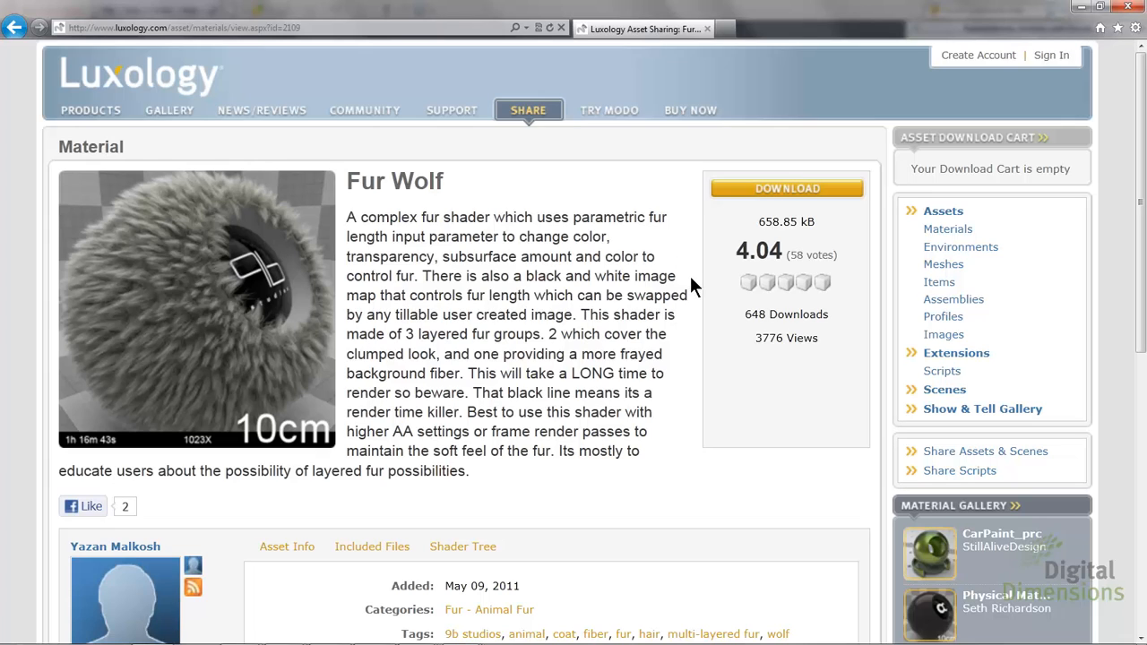
{"action": "left_click", "coordinate": [783, 198]}
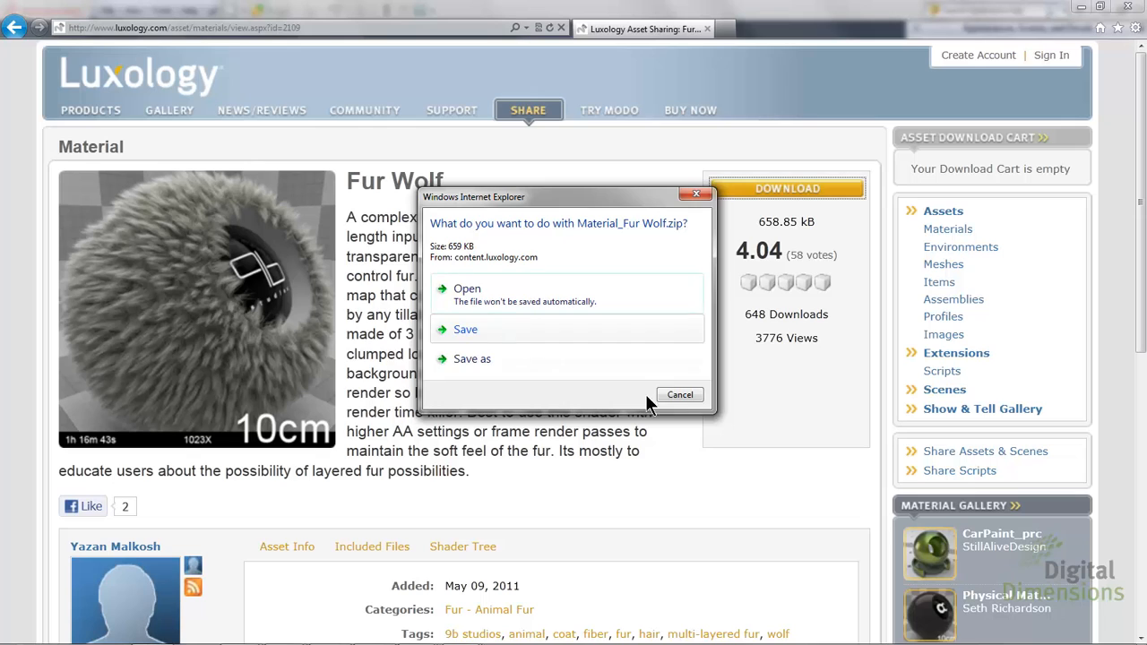
{"action": "left_click", "coordinate": [680, 396]}
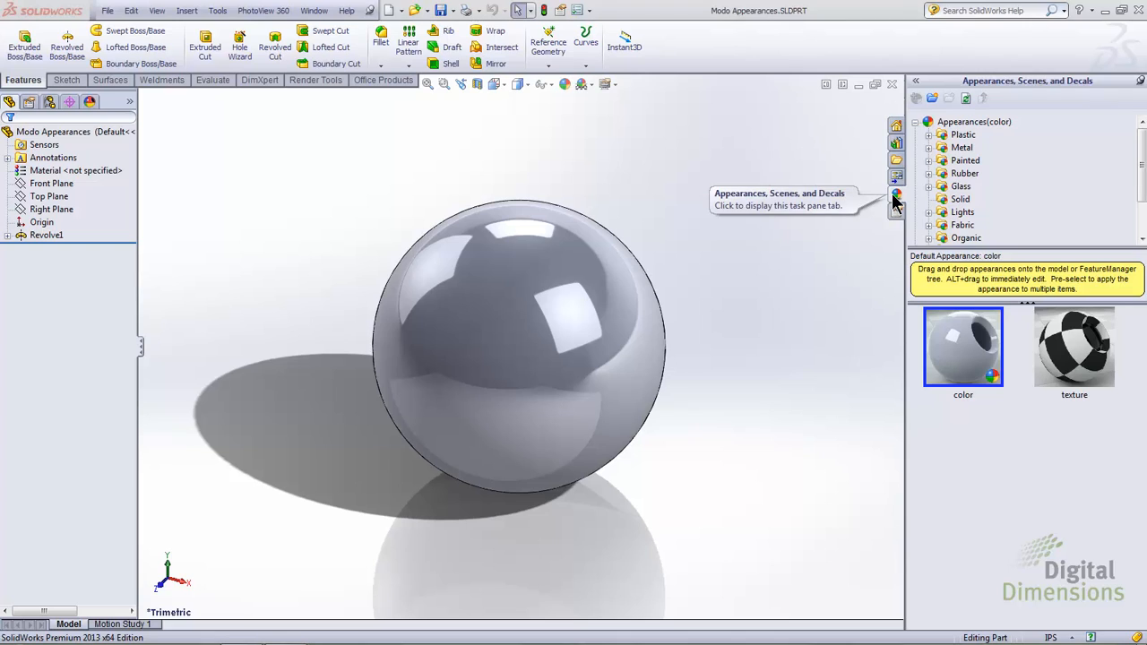
Add the folder C:\SolidWorks Data 2013\Modo Appearances as a file location in the appearance library.
{"action": "left_click", "coordinate": [930, 124]}
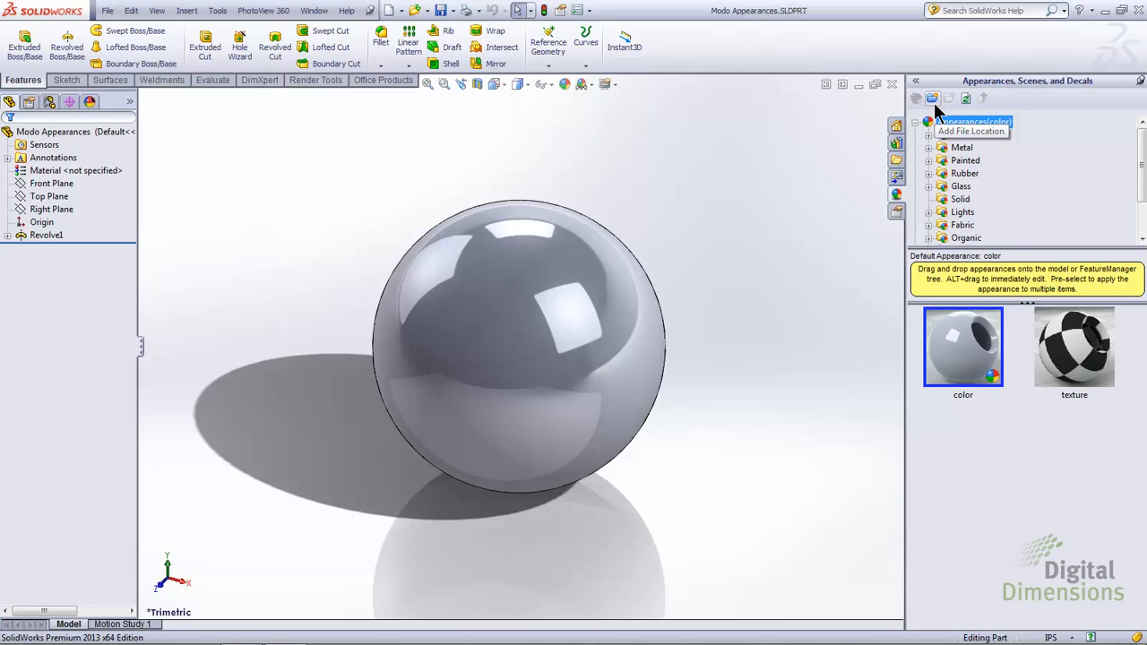
{"action": "left_click", "coordinate": [935, 105]}
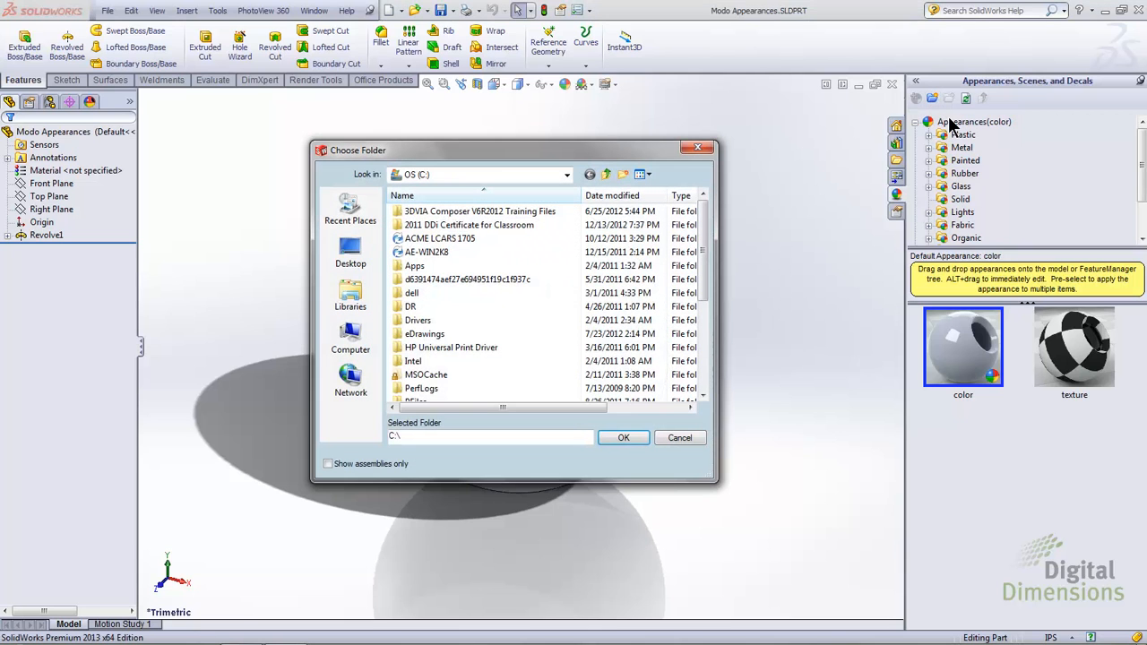
{"action": "left_click_drag", "start_coordinate": [703, 254], "coordinate": [701, 341]}
{"action": "double_click", "coordinate": [462, 307]}
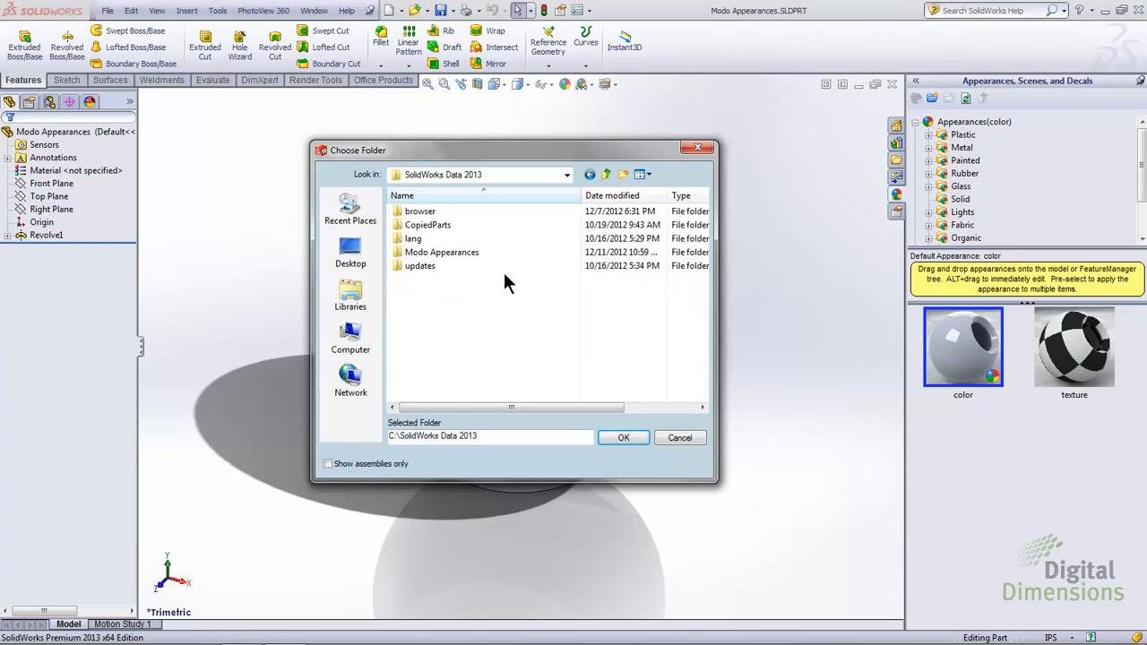
{"action": "left_click", "coordinate": [479, 253]}
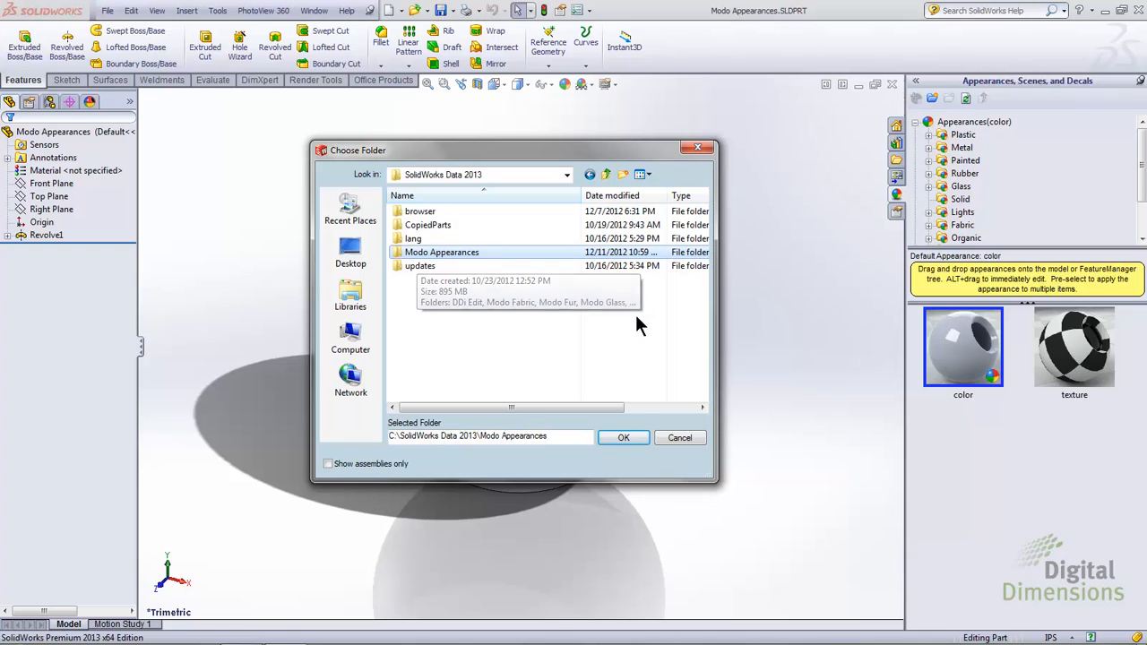
{"action": "left_click", "coordinate": [637, 437]}
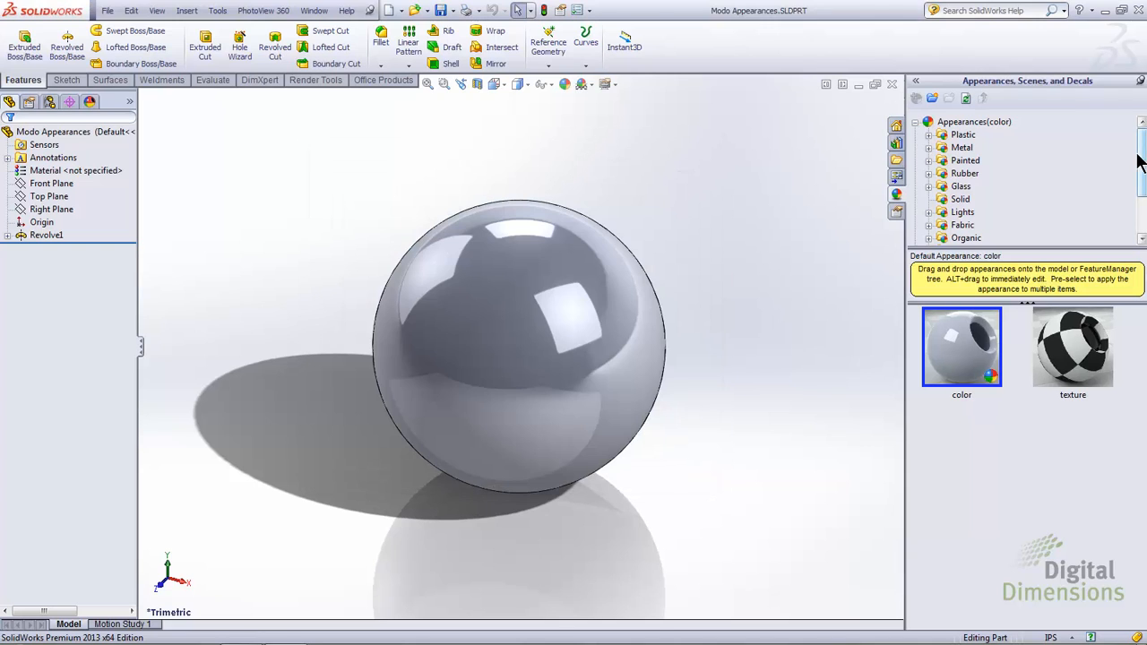
Apply the WolfHoundHair-03 material from the Modo Fur folder to the sphere, accepting the Modo asset notice.
{"action": "left_click_drag", "start_coordinate": [1144, 164], "coordinate": [1144, 188]}
{"action": "double_click", "coordinate": [948, 213]}
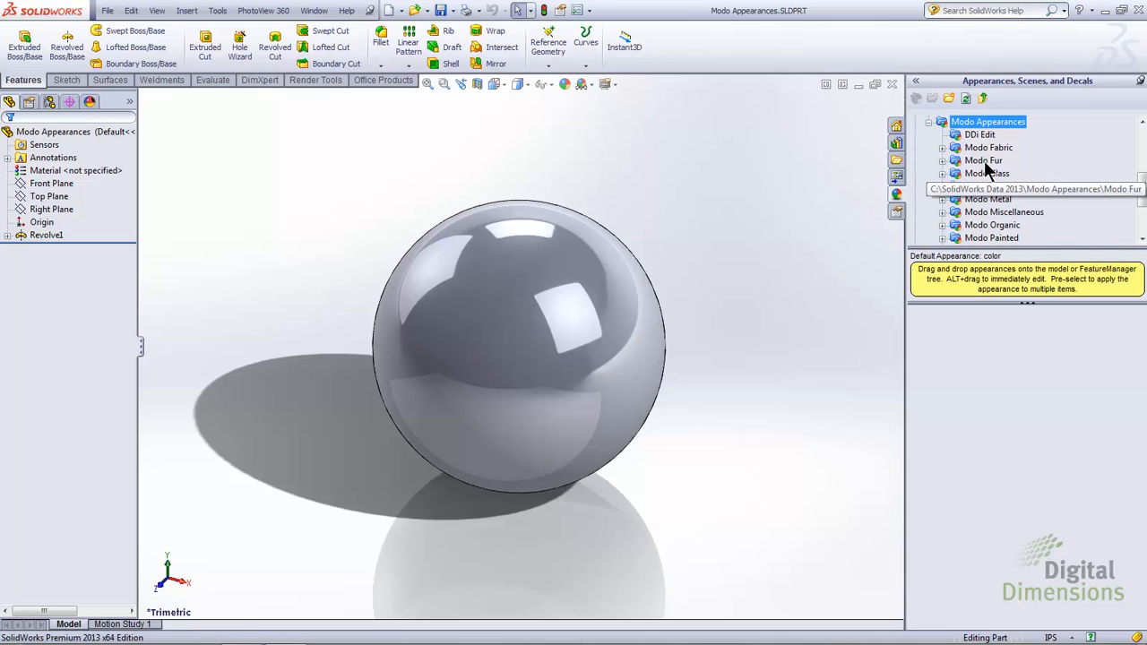
{"action": "left_click", "coordinate": [985, 162]}
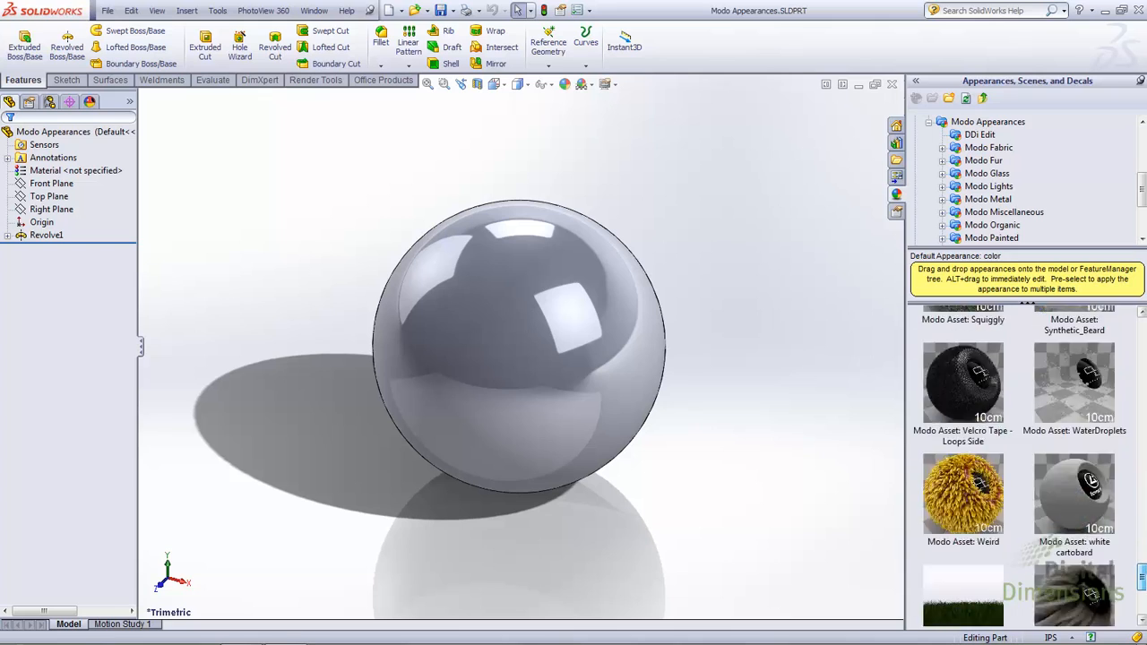
{"action": "left_click_drag", "start_coordinate": [1088, 347], "coordinate": [567, 320]}
{"action": "left_click", "coordinate": [566, 319]}
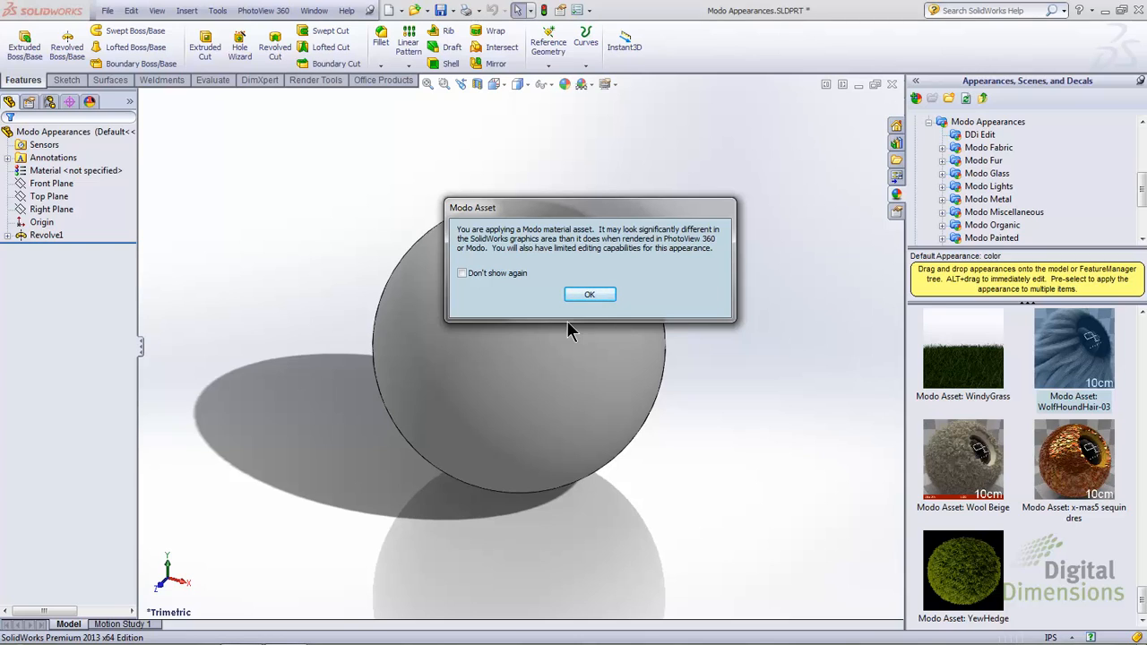
{"action": "left_click", "coordinate": [595, 298]}
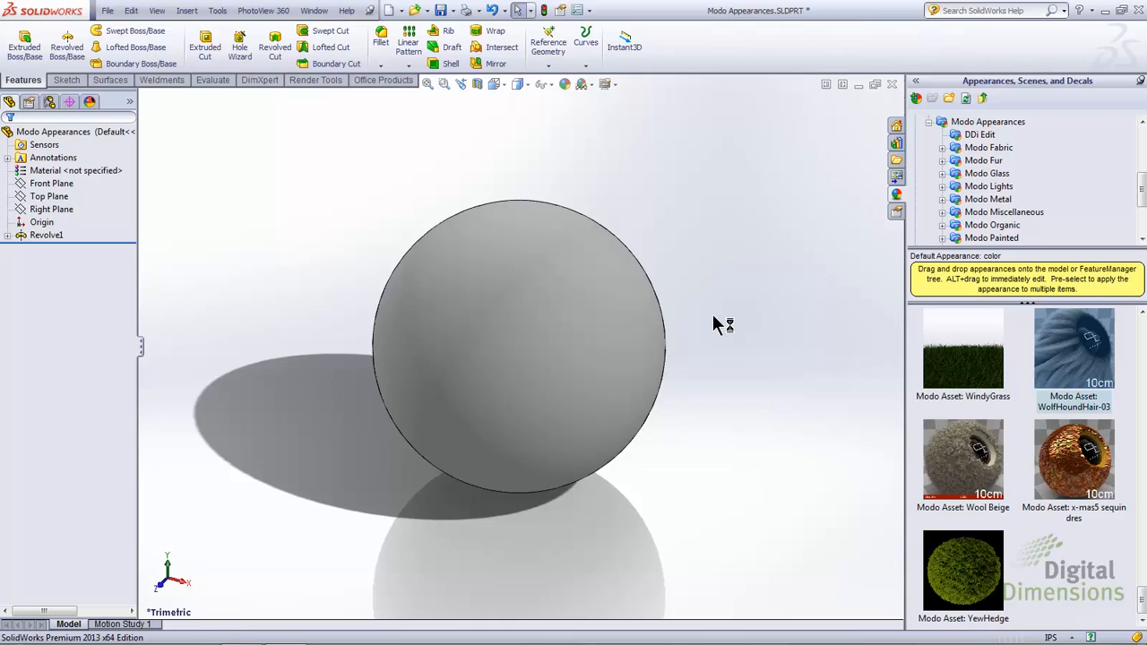
Render the fur-covered sphere in the PhotoView 360 preview window, inspect the result and close the preview.
{"action": "left_click", "coordinate": [277, 12]}
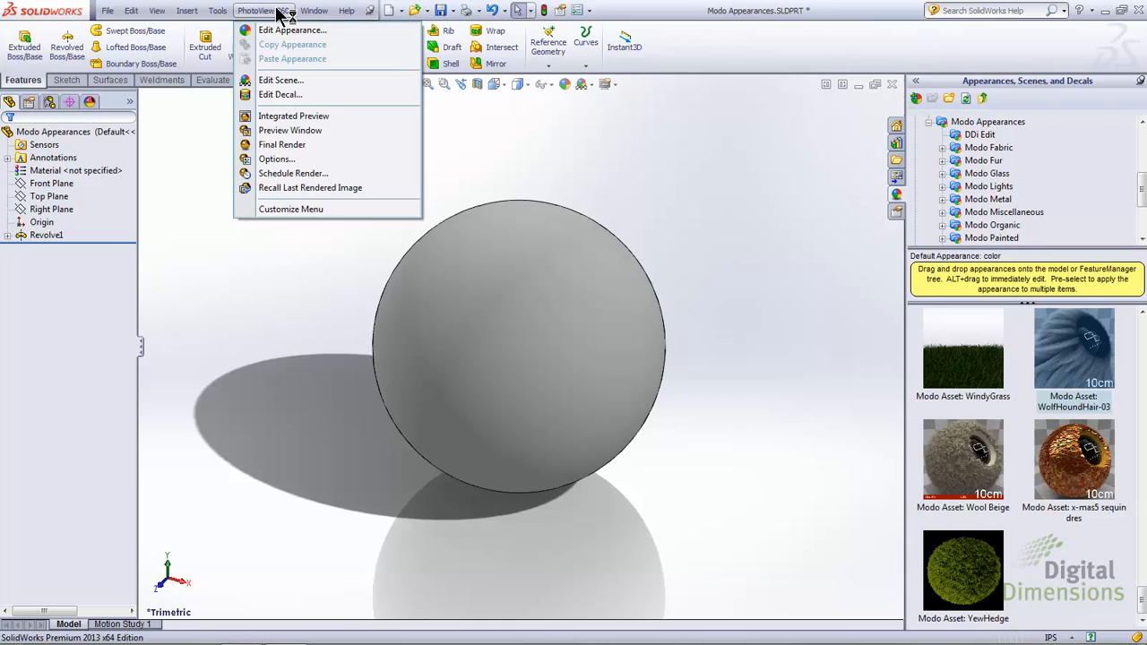
{"action": "left_click", "coordinate": [280, 130]}
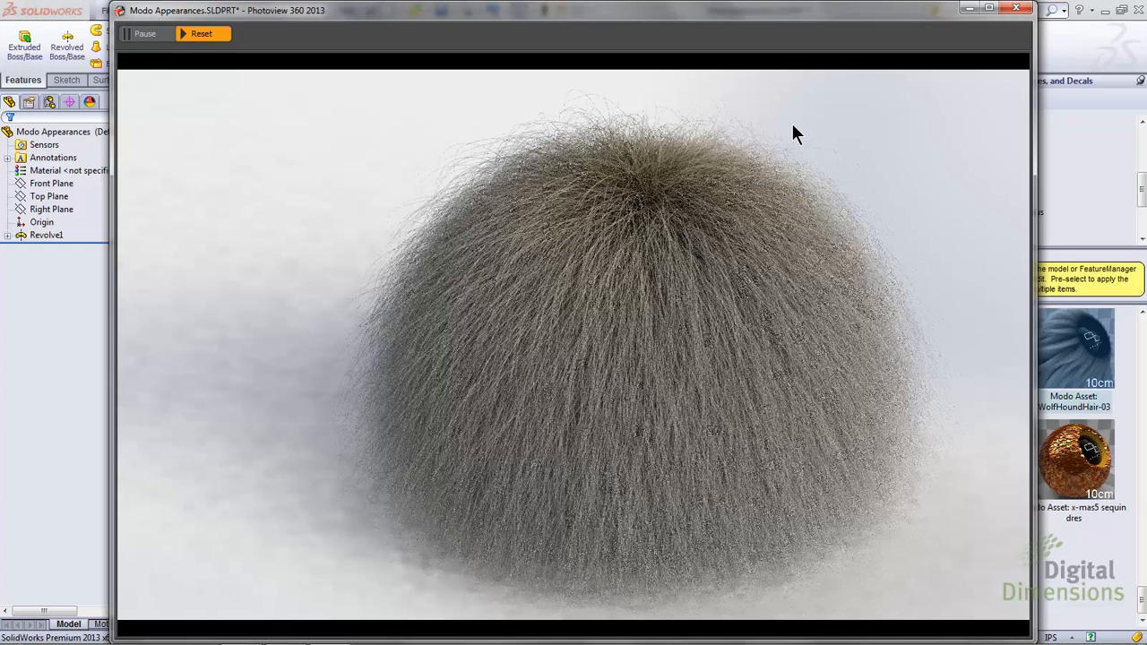
{"action": "left_click", "coordinate": [1016, 8]}
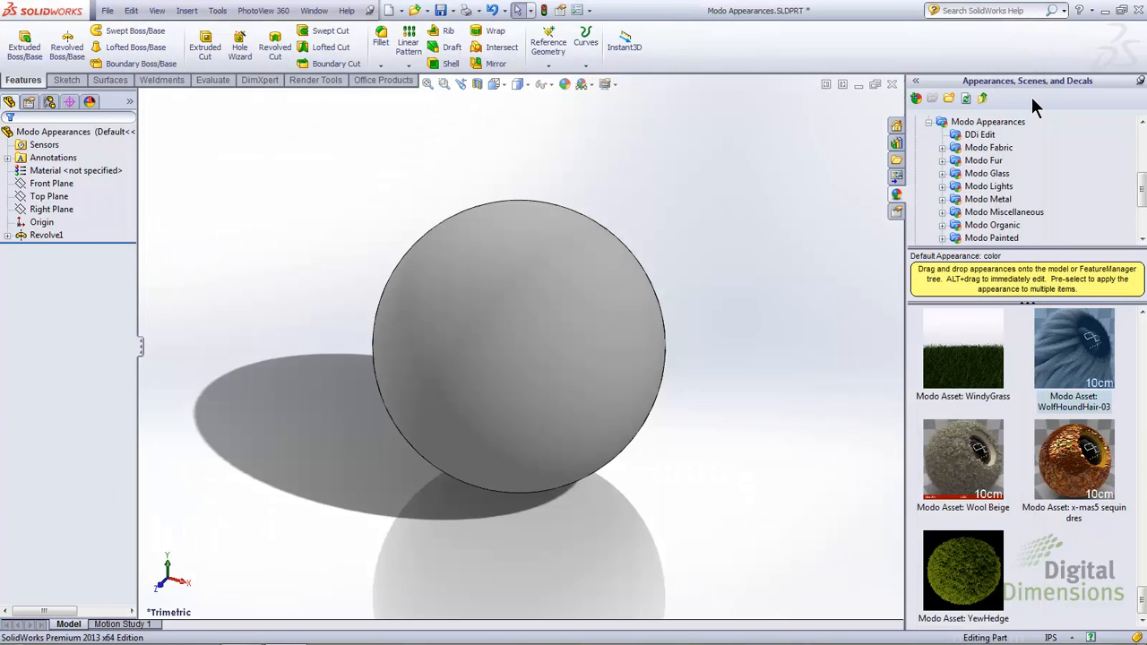
Remove the wolfhound hair appearance from the sphere part.
{"action": "left_click", "coordinate": [90, 102]}
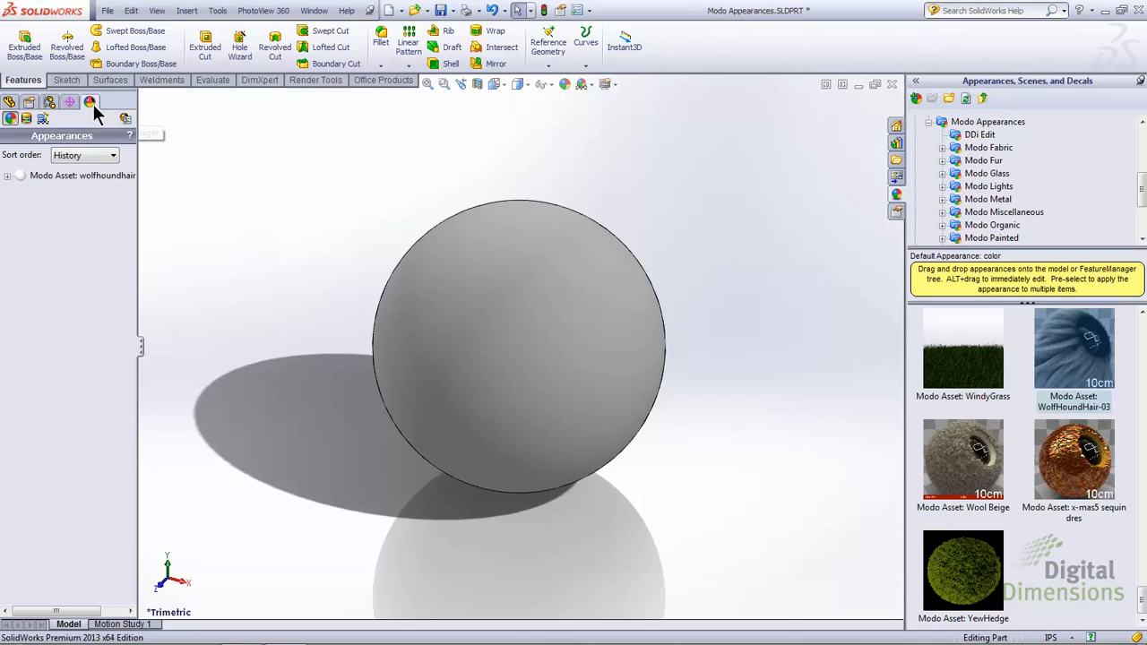
{"action": "left_click", "coordinate": [38, 175]}
{"action": "right_click", "coordinate": [35, 175]}
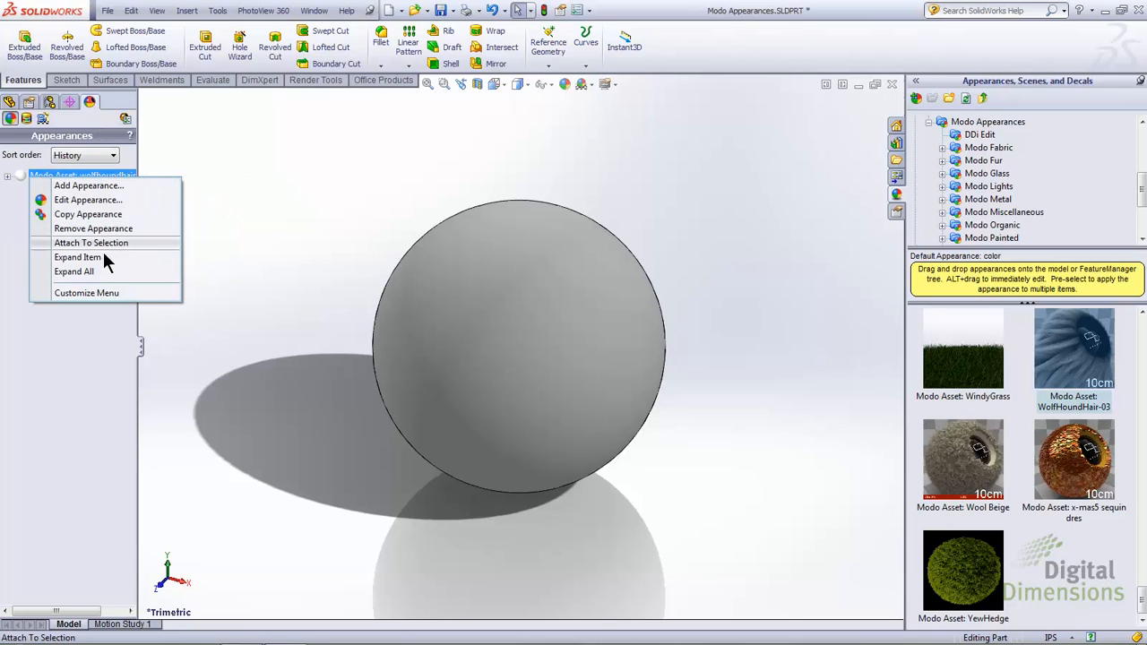
{"action": "left_click", "coordinate": [111, 228]}
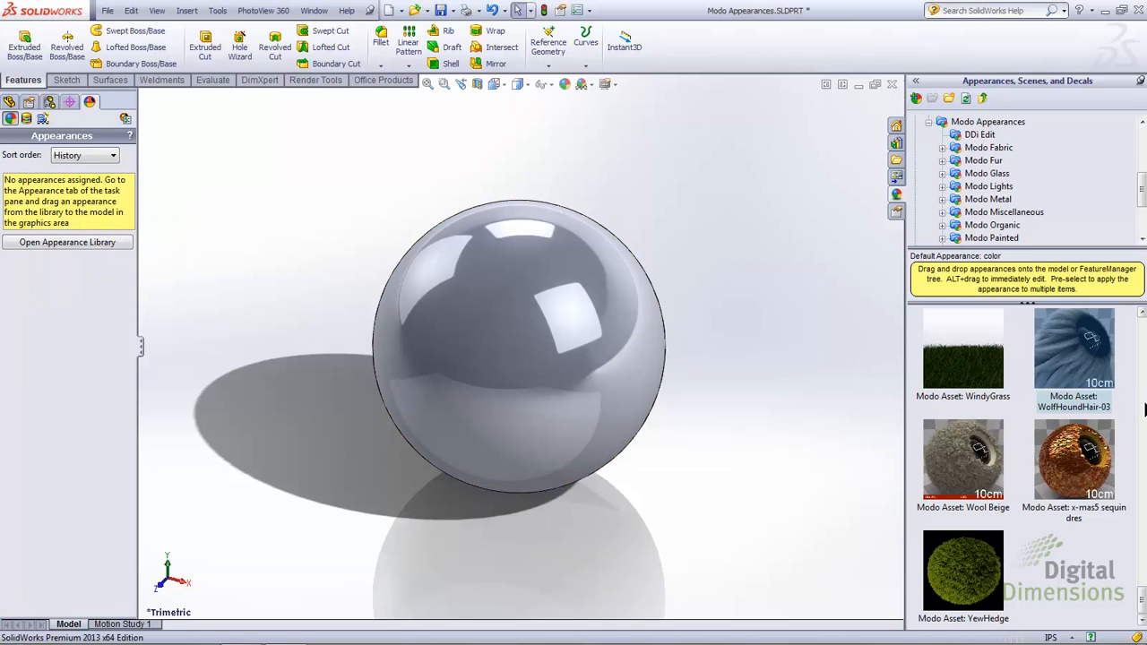
Apply the Aluminum Hull material from the Modo Metal folder to the whole sphere part, accepting the Modo asset notice.
{"action": "left_click", "coordinate": [1143, 412]}
{"action": "left_click", "coordinate": [1144, 411]}
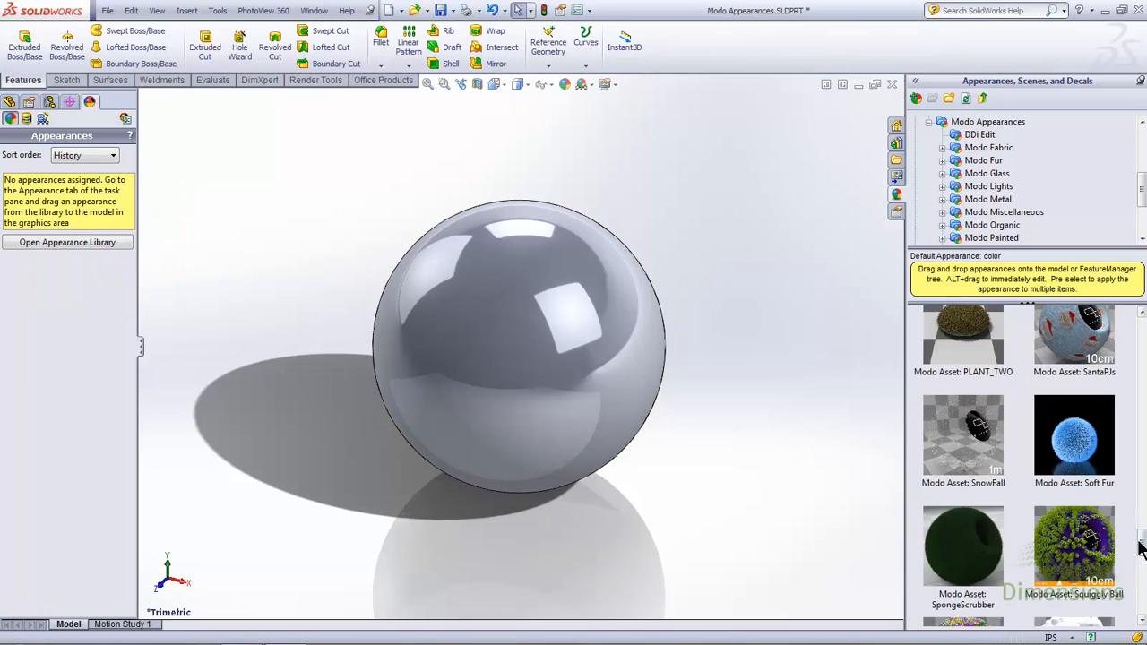
{"action": "left_click_drag", "start_coordinate": [1143, 543], "coordinate": [1143, 604]}
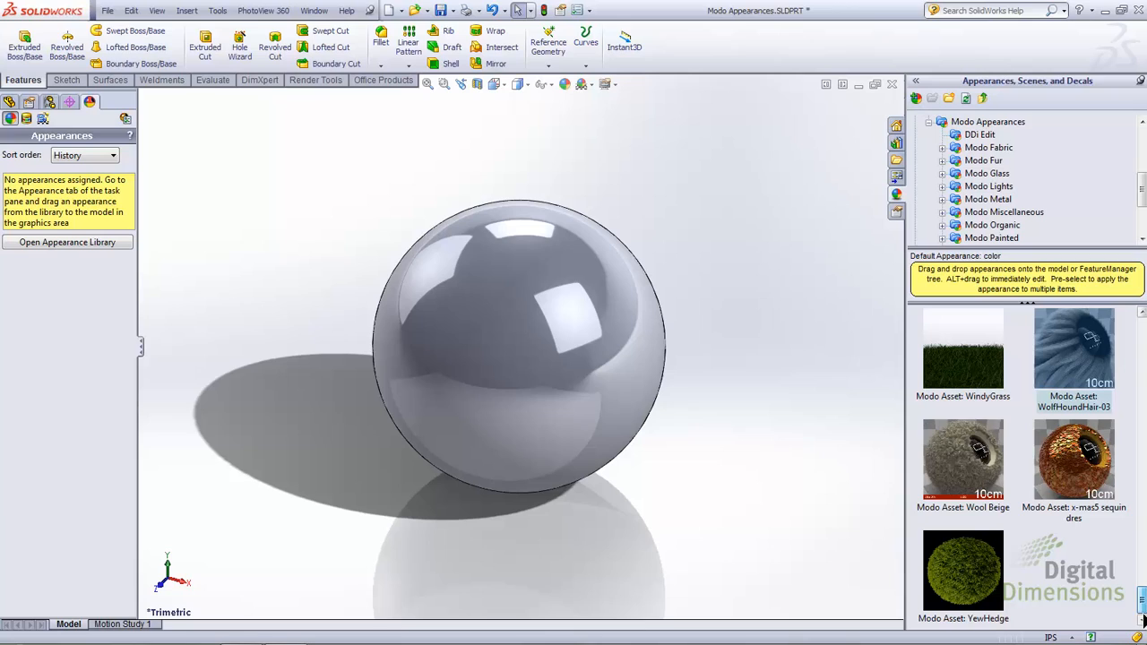
{"action": "left_click", "coordinate": [1003, 200]}
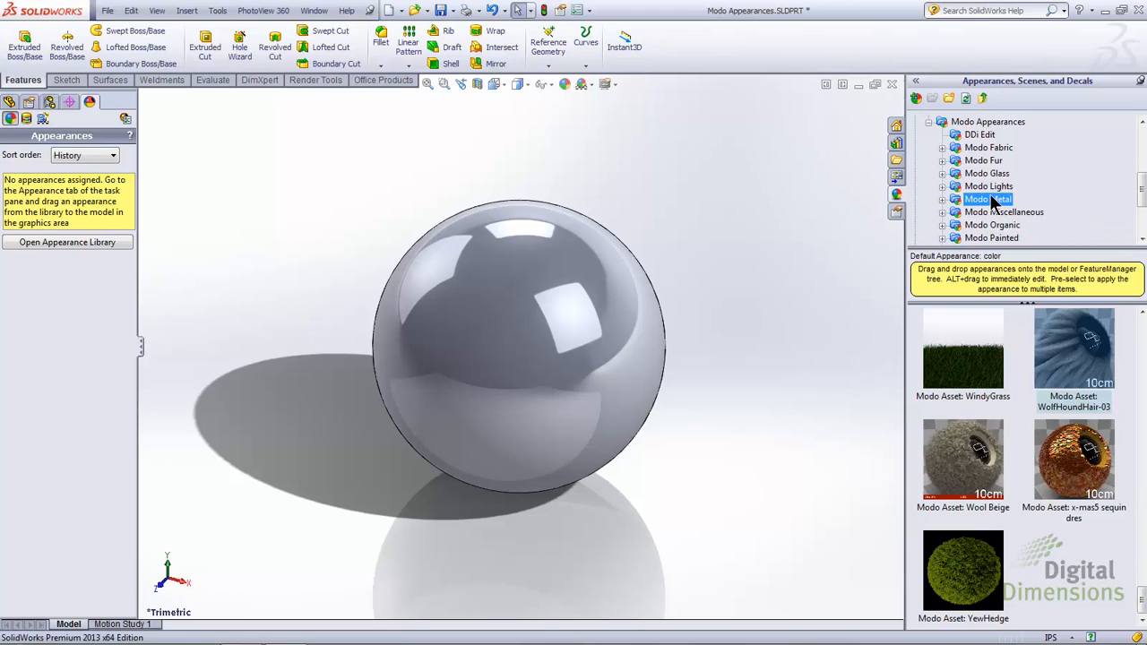
{"action": "double_click", "coordinate": [989, 198]}
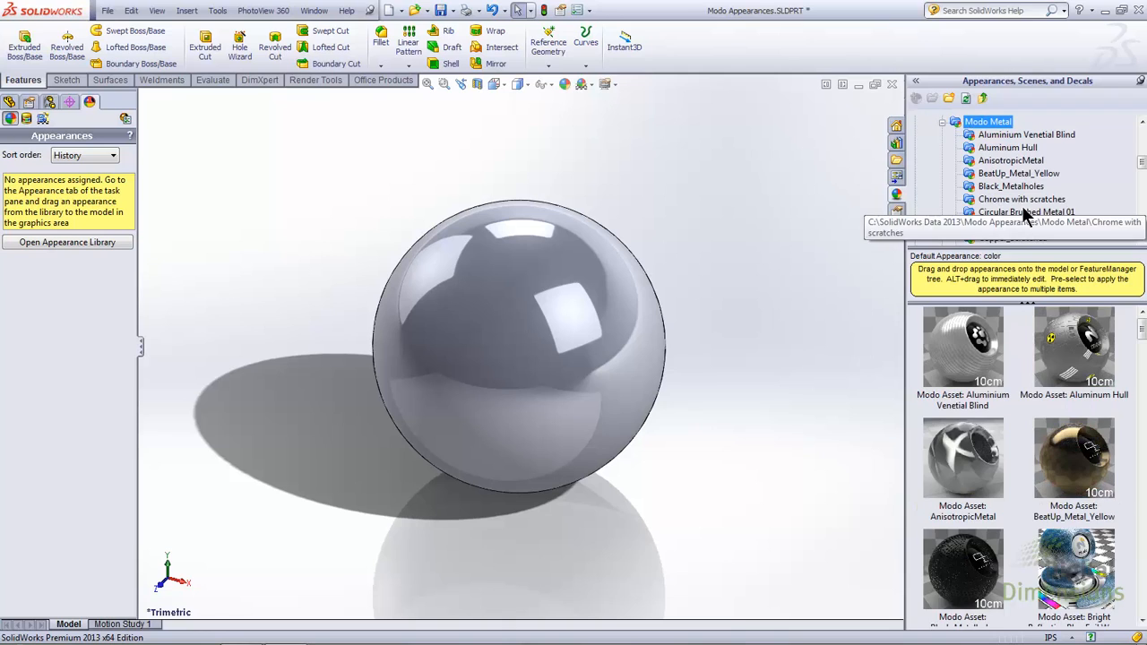
{"action": "left_click", "coordinate": [1100, 356]}
{"action": "left_click_drag", "start_coordinate": [1100, 356], "coordinate": [567, 383]}
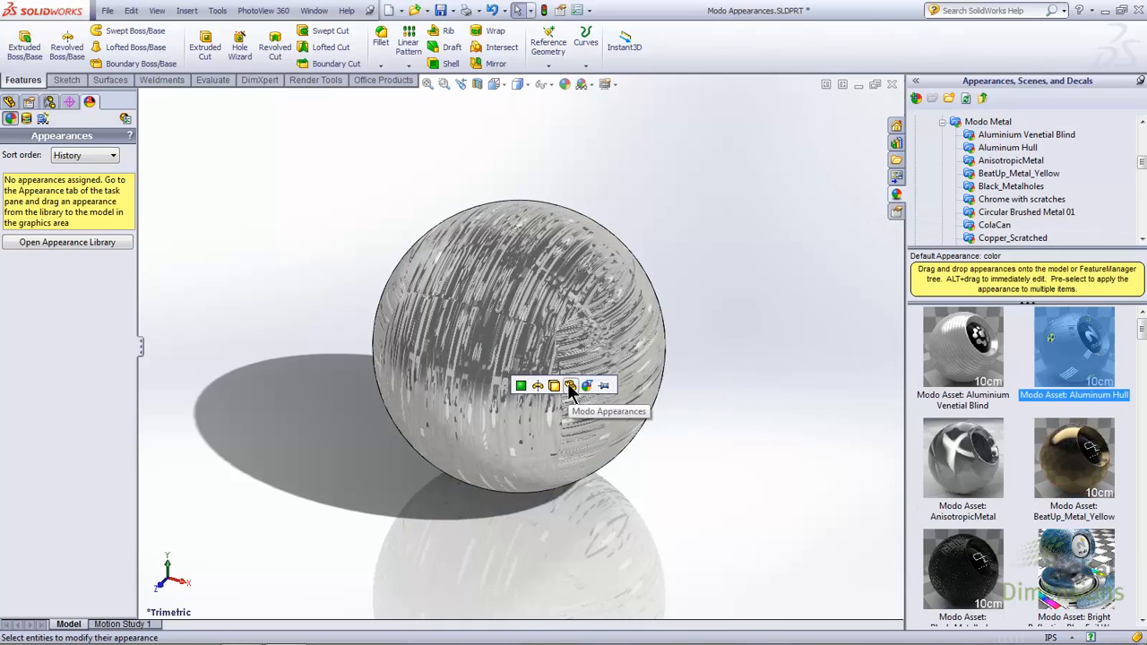
{"action": "left_click", "coordinate": [570, 385]}
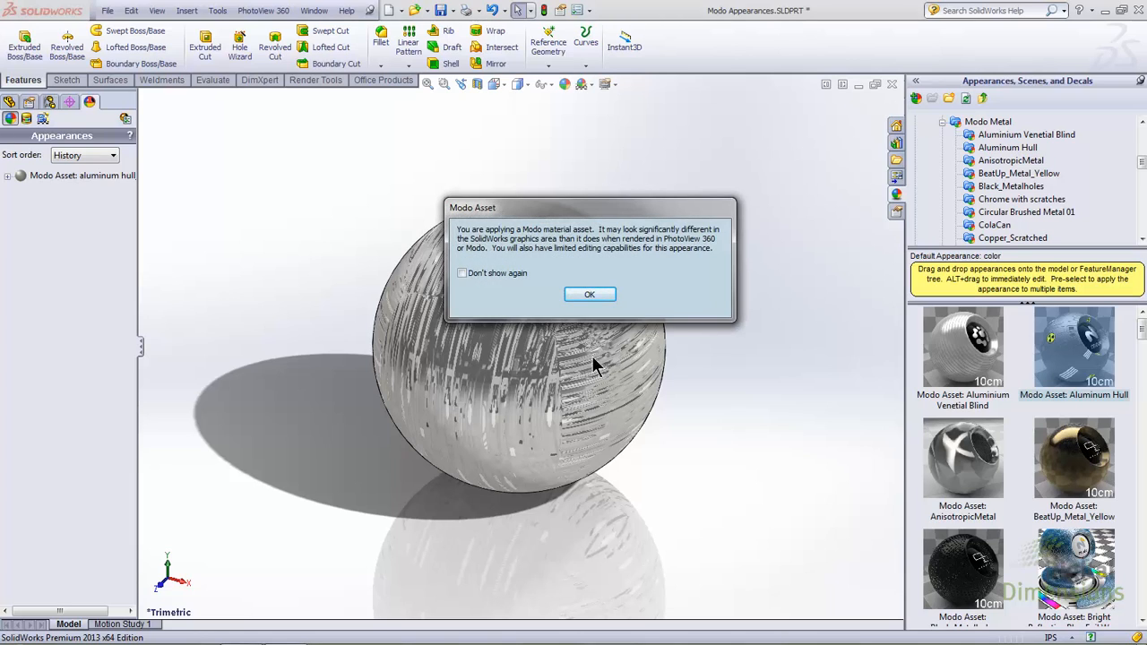
{"action": "left_click", "coordinate": [590, 294]}
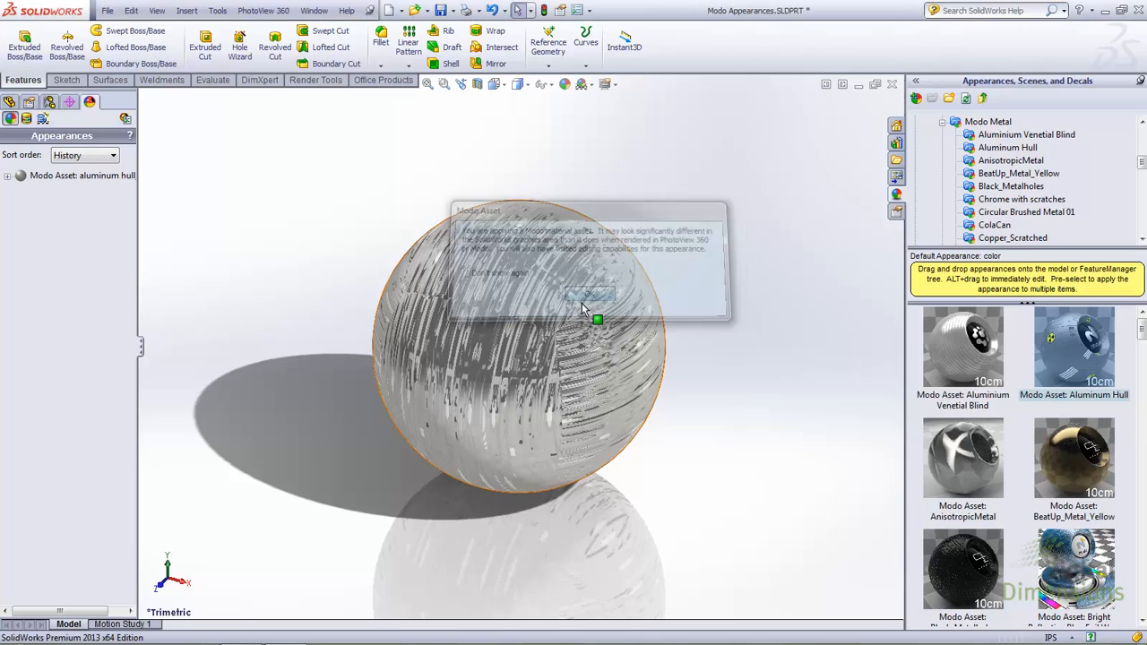
Change the aluminum hull appearance's mapping to Cylindrical with XY as the axis direction.
{"action": "double_click", "coordinate": [43, 179]}
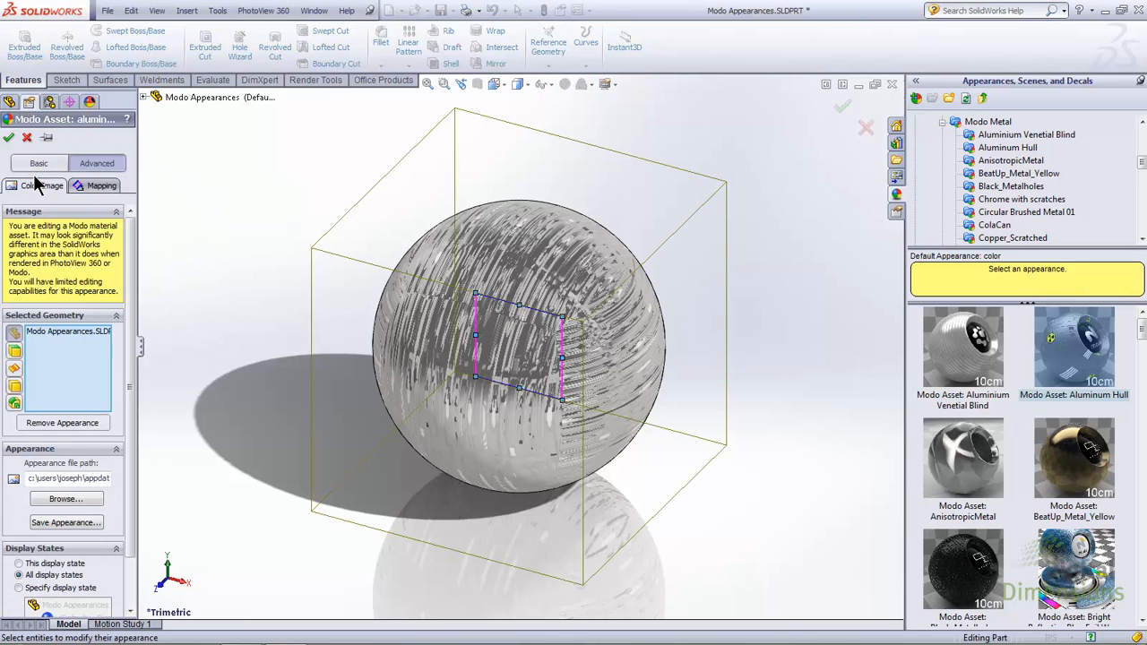
{"action": "mouse_move", "coordinate": [126, 226]}
{"action": "left_mouse_down"}
{"action": "mouse_move", "coordinate": [138, 319]}
{"action": "mouse_move", "coordinate": [134, 208]}
{"action": "left_mouse_up"}
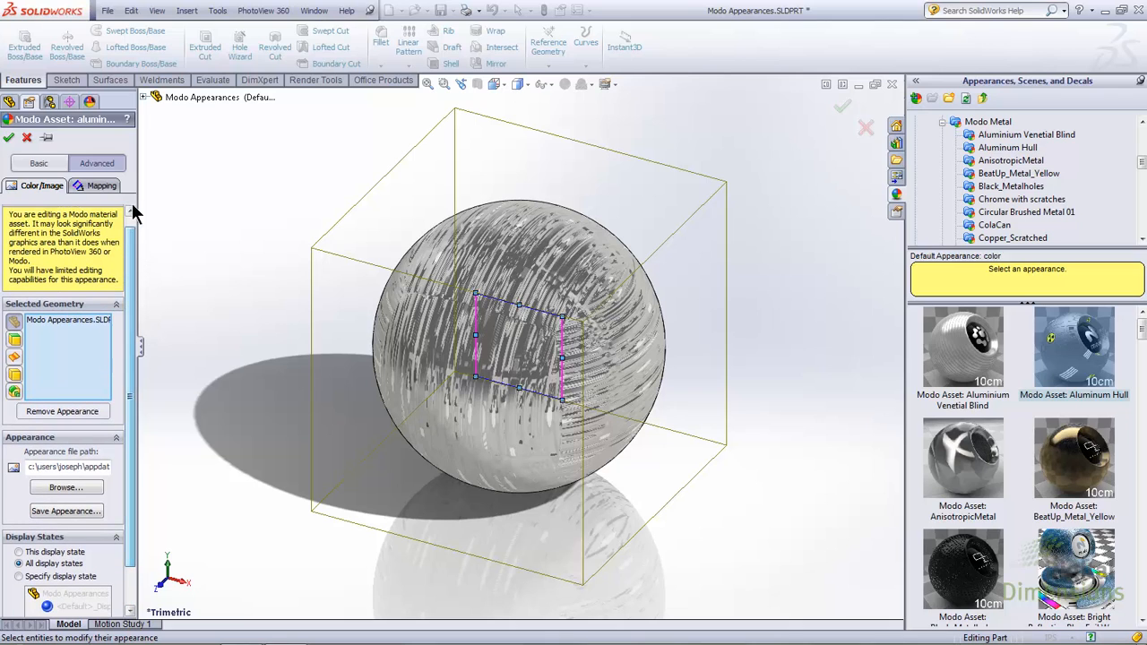
{"action": "left_click", "coordinate": [99, 182]}
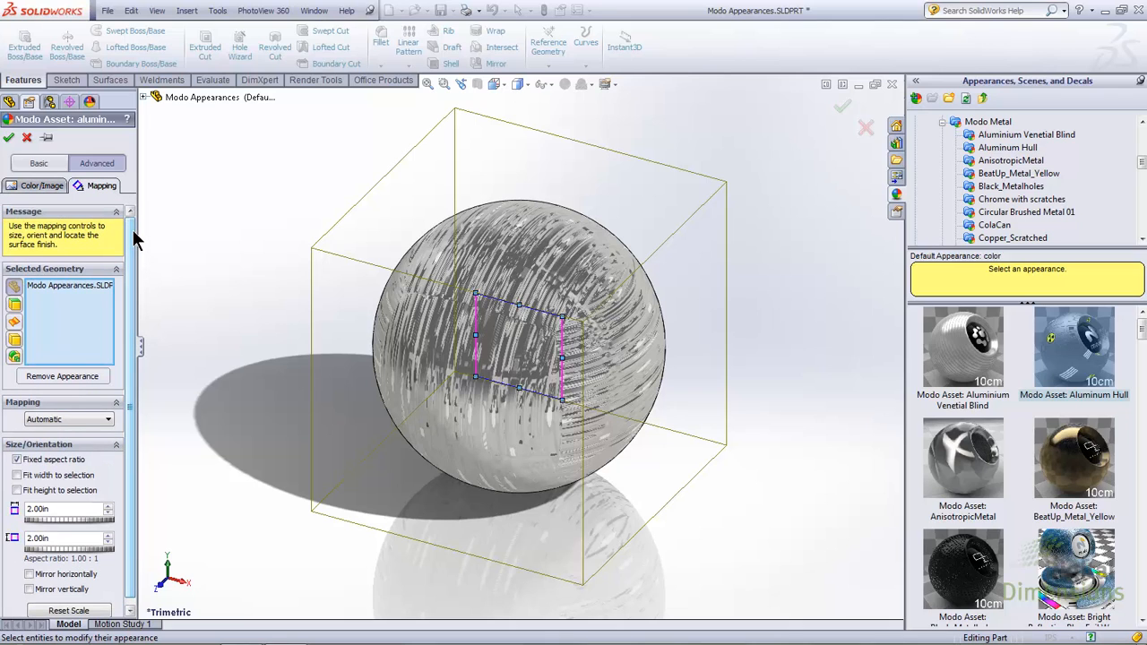
{"action": "left_click", "coordinate": [84, 419]}
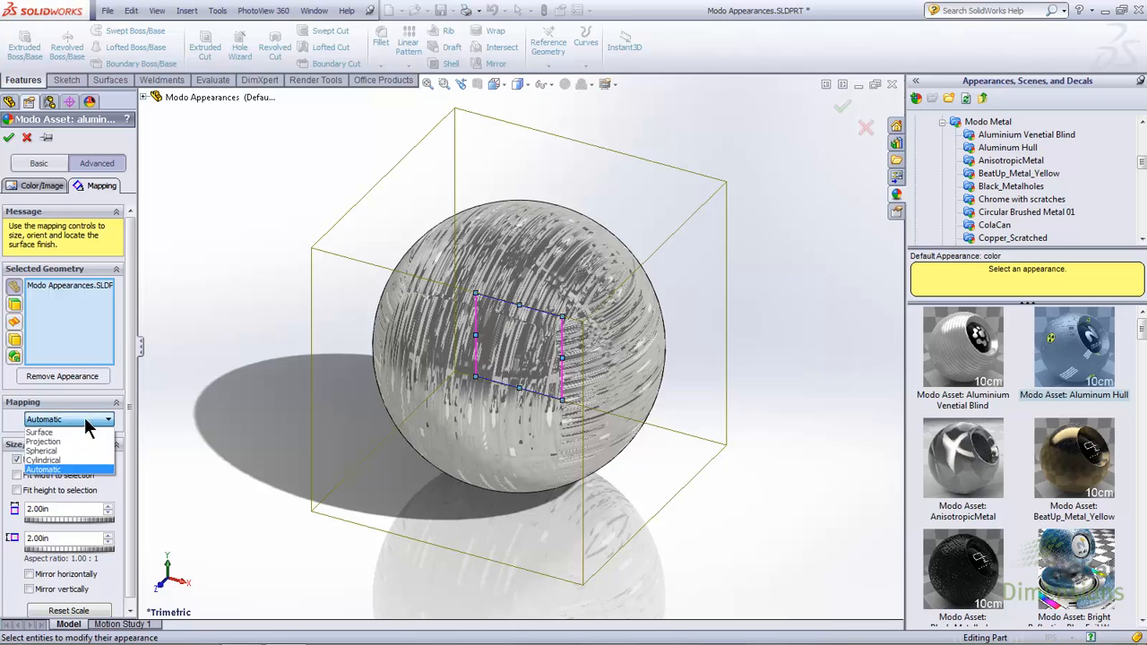
{"action": "left_click", "coordinate": [86, 461]}
{"action": "scroll", "coordinate": [72, 376], "scroll_direction": "down", "scroll_amount": 3}
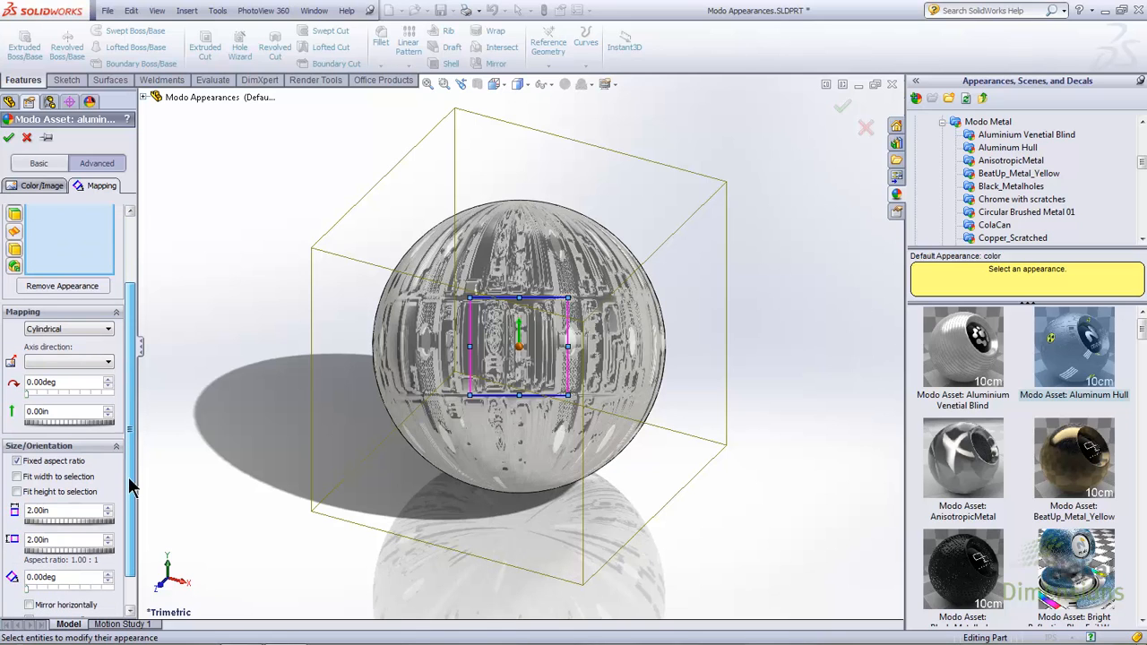
{"action": "left_click", "coordinate": [59, 360]}
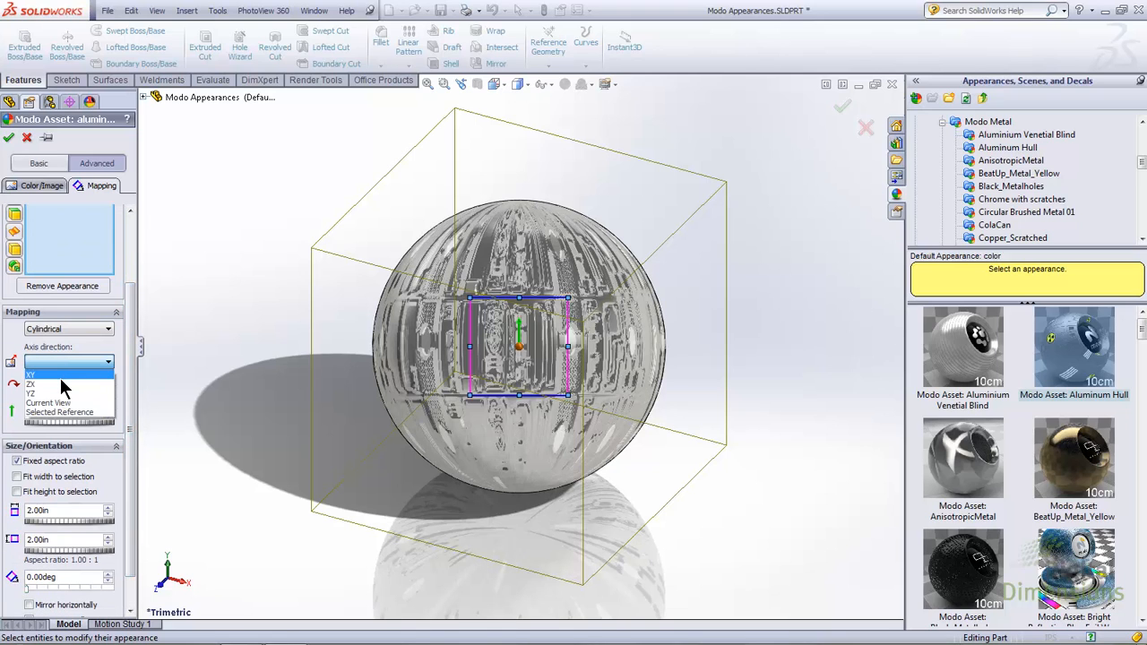
{"action": "left_click", "coordinate": [60, 376]}
Set the appearance's mapping width to 3 in, accept the edit and render the sphere in the PhotoView 360 integrated preview.
{"action": "type", "text": "3"}
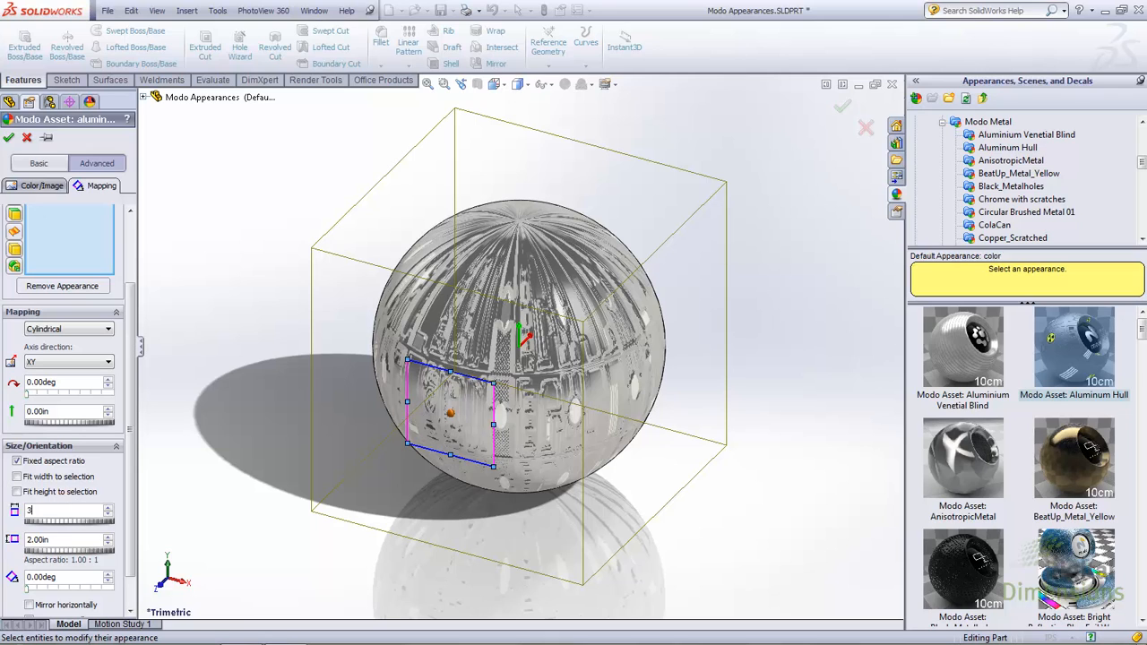
{"action": "key", "text": "Return"}
{"action": "left_click", "coordinate": [8, 138]}
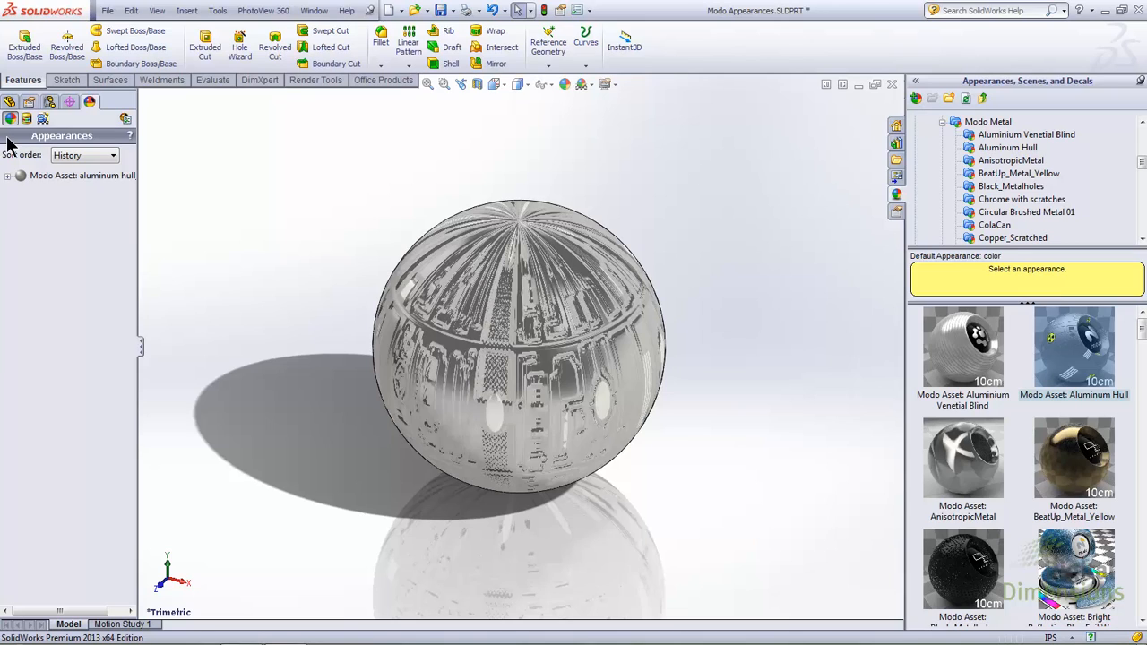
{"action": "left_click", "coordinate": [254, 11]}
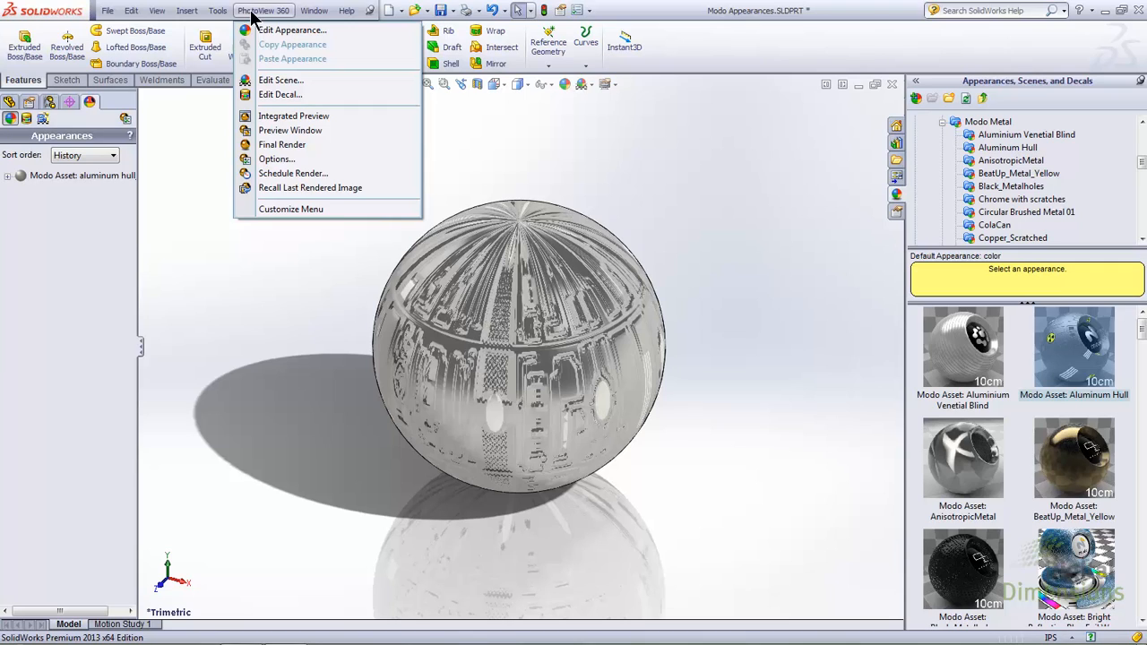
{"action": "left_click", "coordinate": [328, 126]}
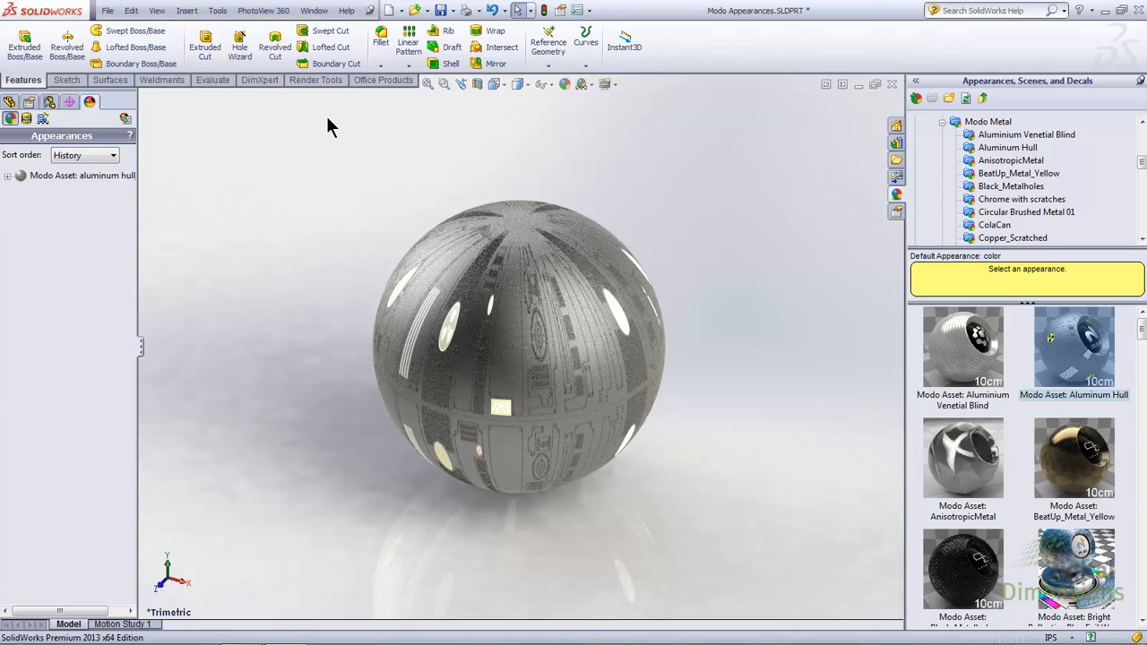
Save the edited hull appearance as aluminum hull_copy.p2m in the DDi Edit folder and accept the appearance edit.
{"action": "double_click", "coordinate": [31, 179]}
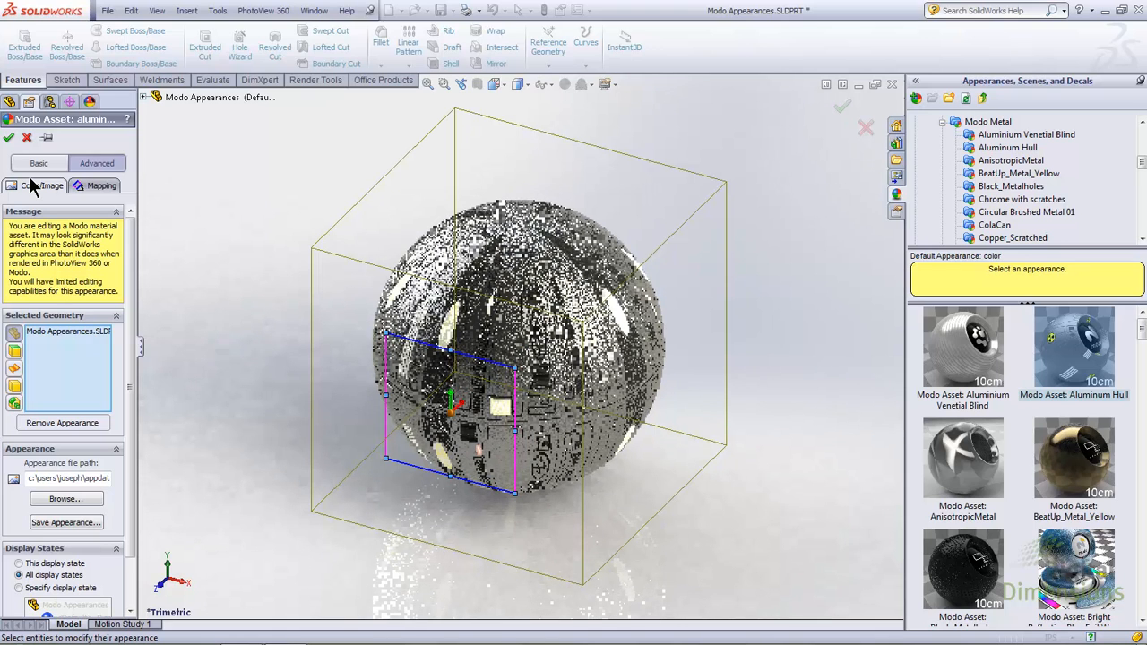
{"action": "left_click", "coordinate": [57, 521]}
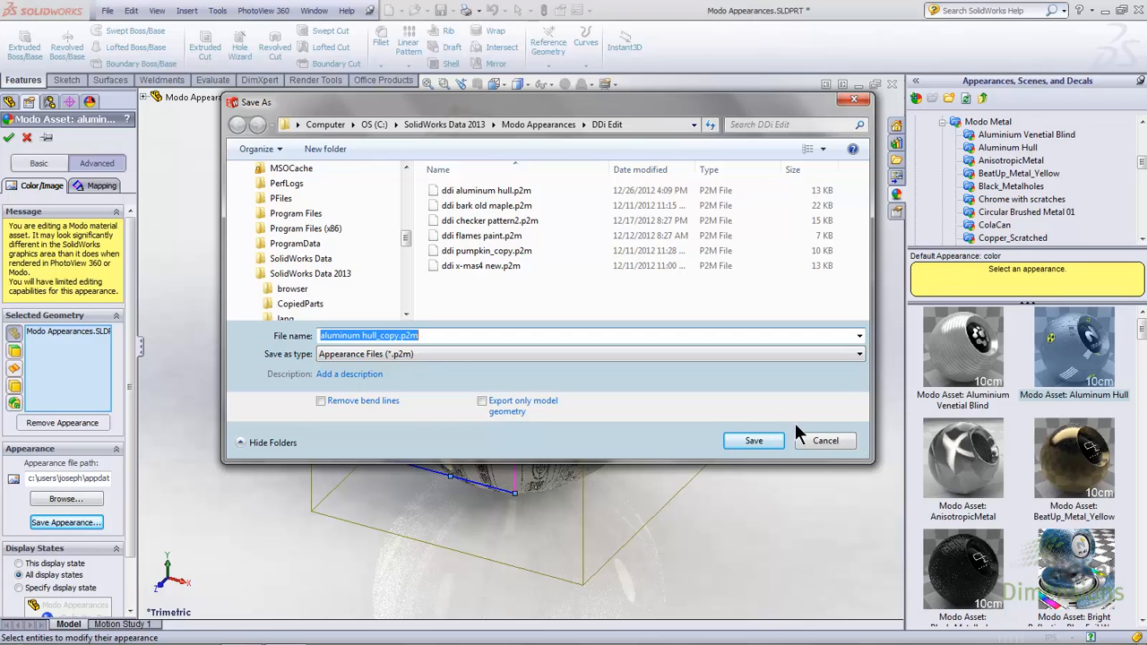
{"action": "left_click", "coordinate": [771, 440]}
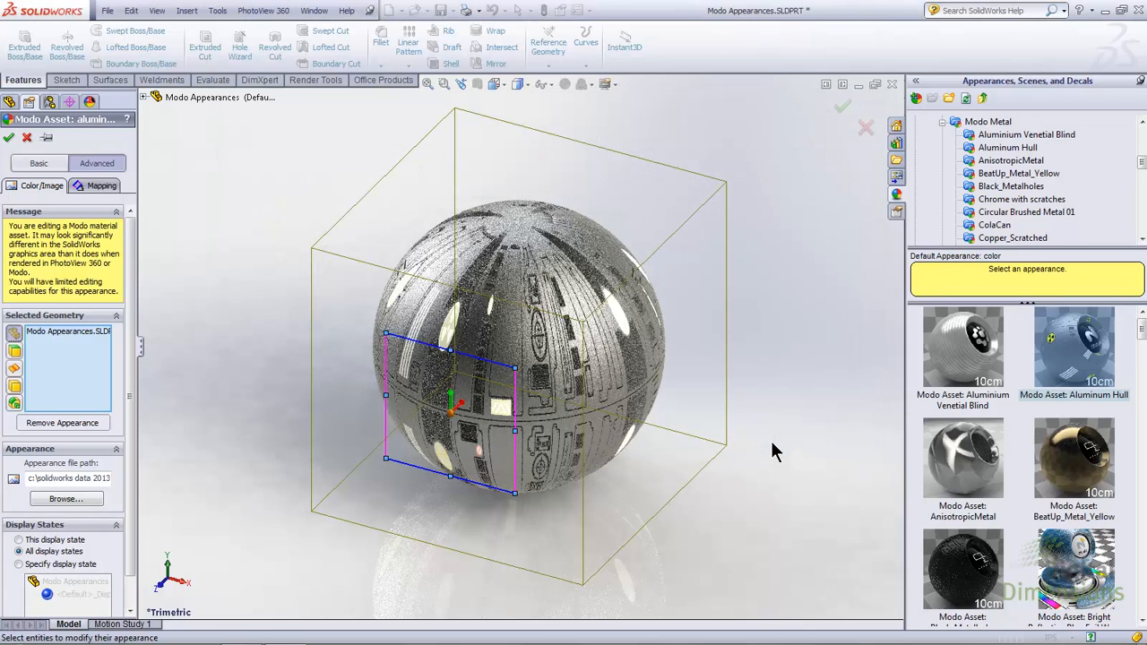
{"action": "left_click", "coordinate": [9, 137]}
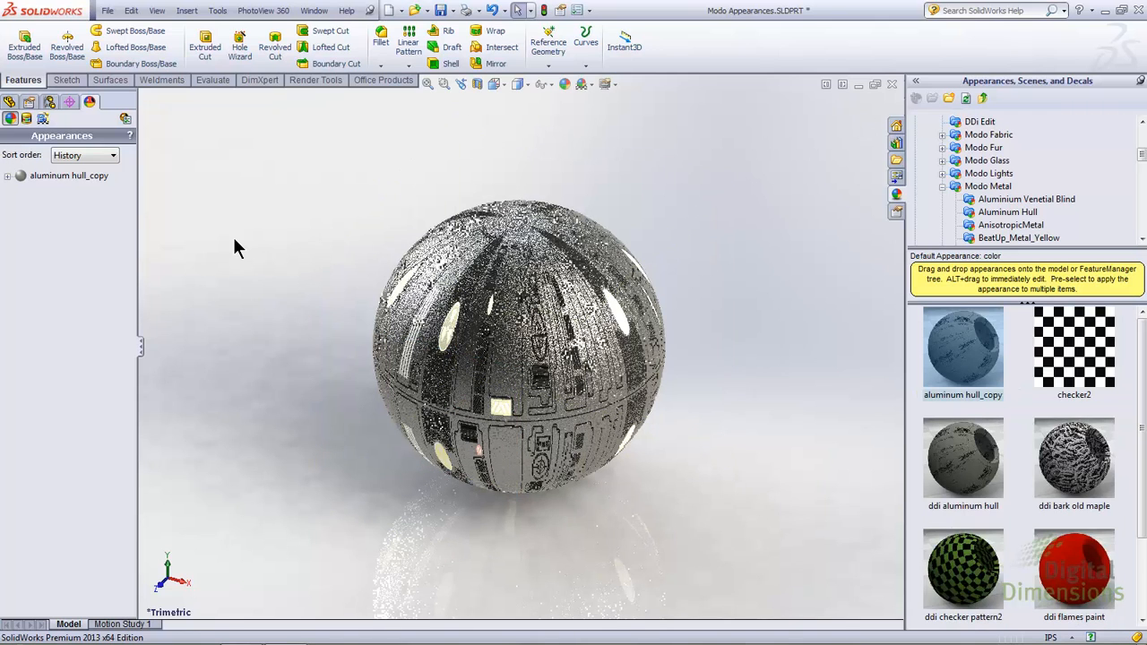
Change the aluminum hull_copy appearance's color to green, accept it and collapse the Modo Metal folder.
{"action": "left_click", "coordinate": [46, 177]}
{"action": "double_click", "coordinate": [43, 176]}
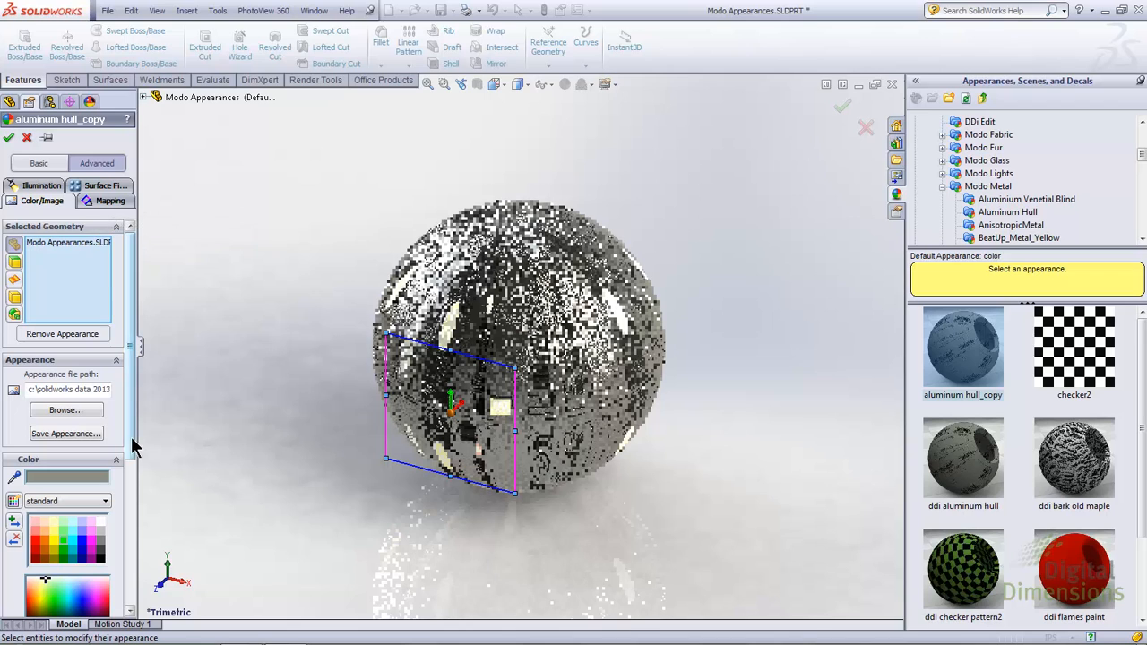
{"action": "left_click", "coordinate": [64, 539]}
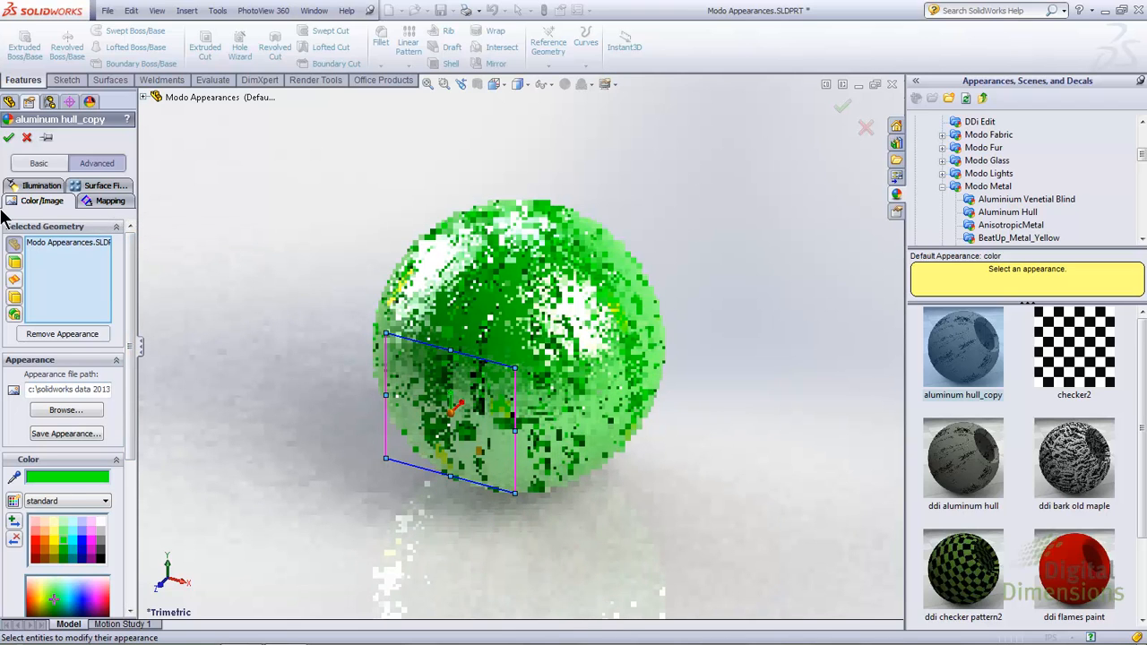
{"action": "left_click", "coordinate": [9, 137]}
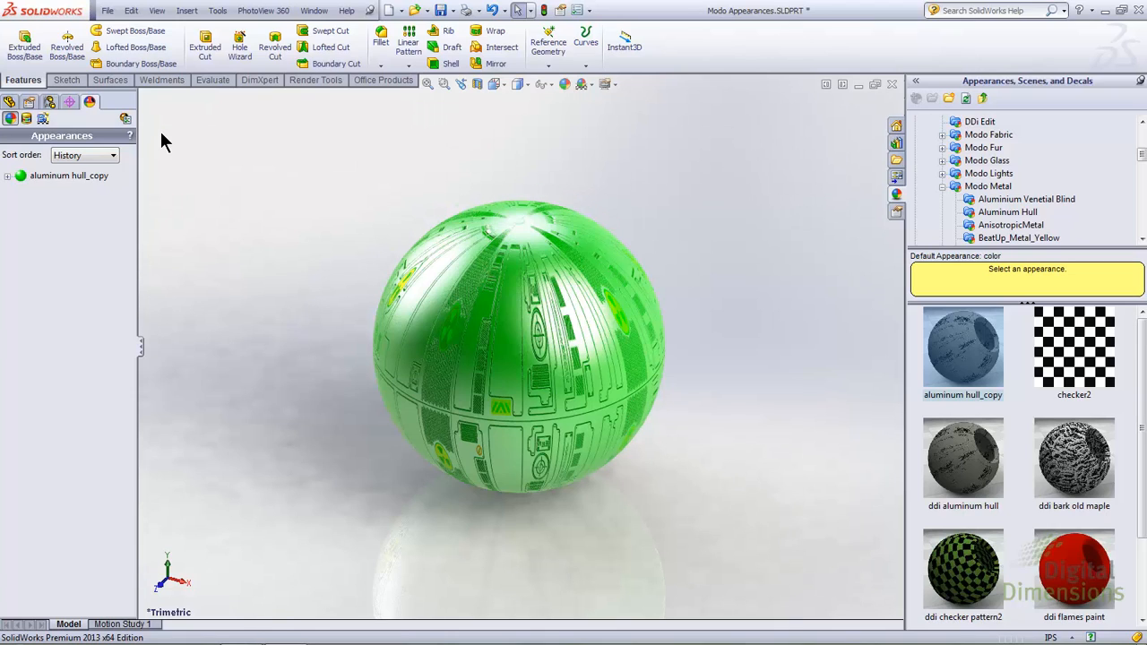
{"action": "left_click", "coordinate": [942, 186]}
{"action": "scroll", "coordinate": [1143, 195], "scroll_direction": "up", "scroll_amount": 1}
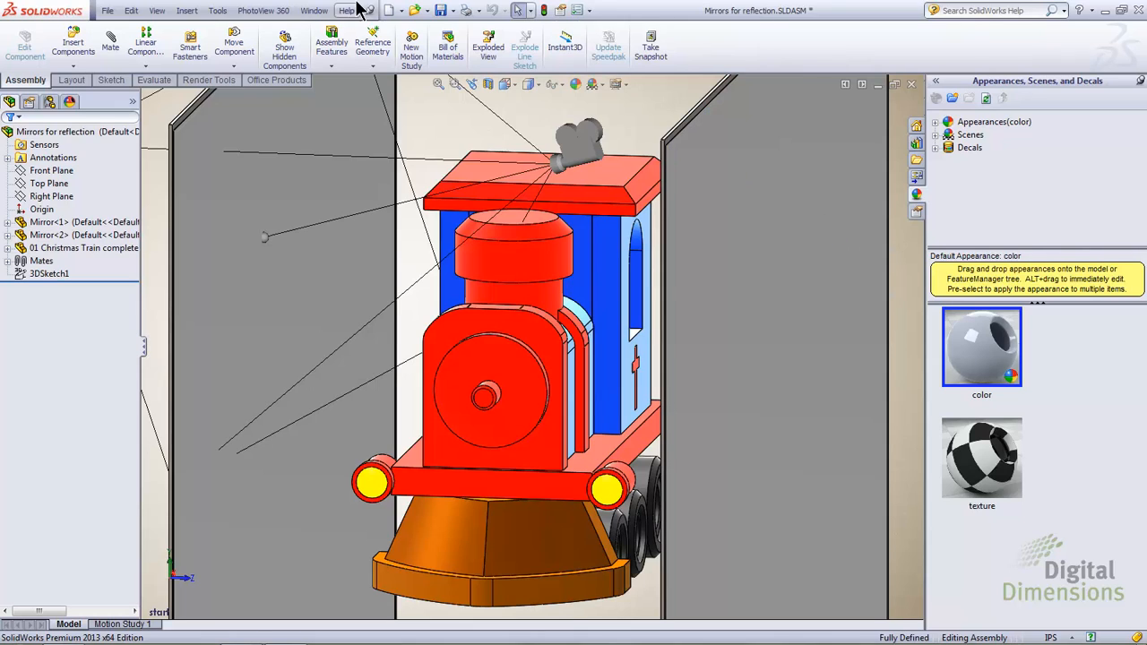
Set the number of reflections to 1 in the PhotoView 360 options of the mirrors-and-train assembly.
{"action": "left_click", "coordinate": [264, 11]}
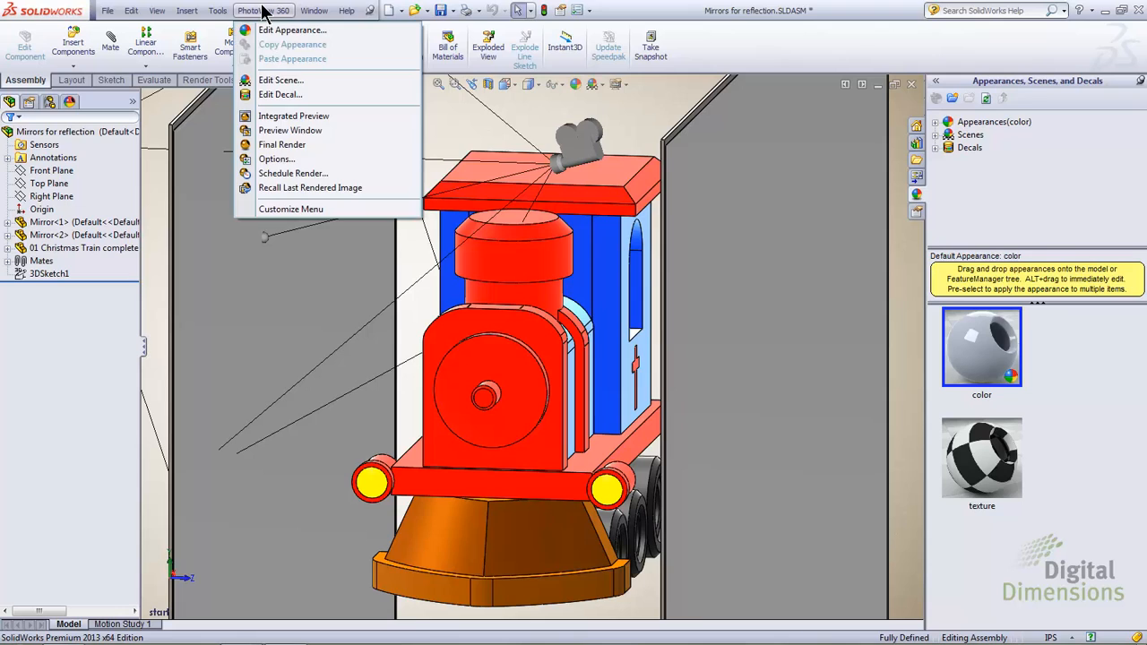
{"action": "left_click", "coordinate": [288, 161]}
{"action": "mouse_move", "coordinate": [86, 287]}
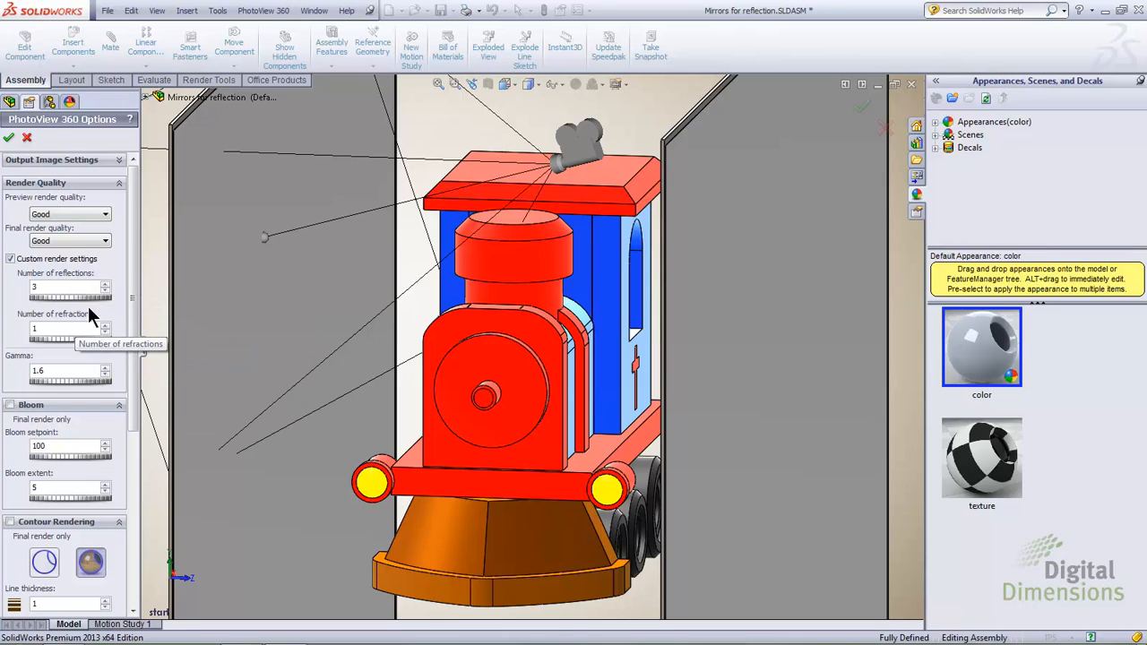
{"action": "left_click", "coordinate": [109, 291]}
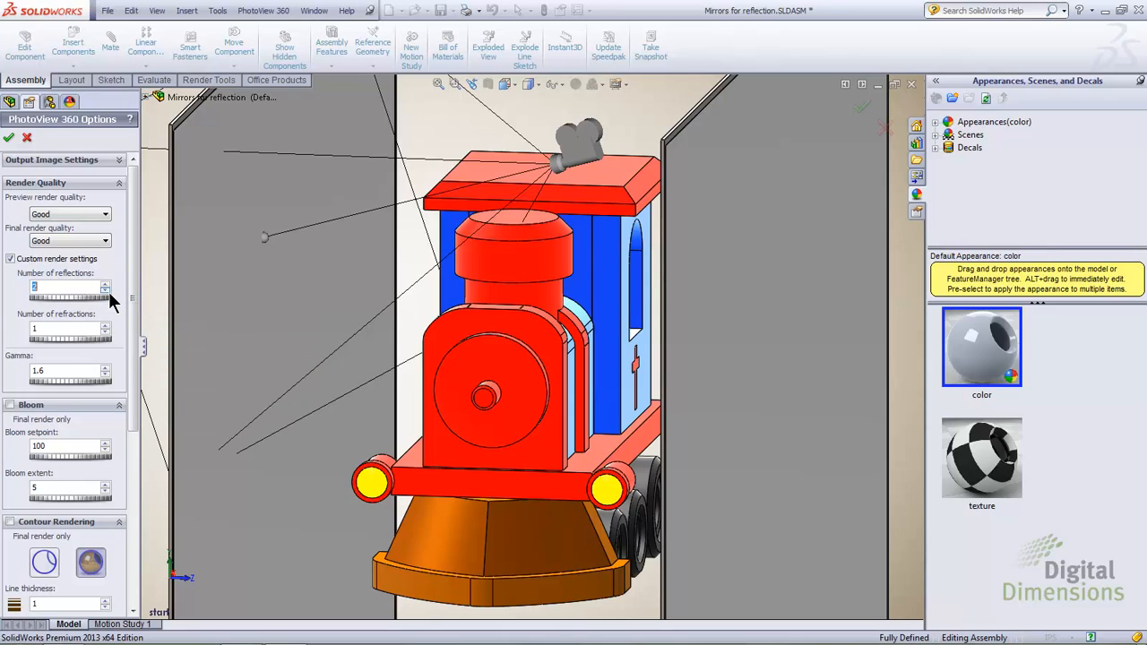
{"action": "left_click", "coordinate": [108, 292]}
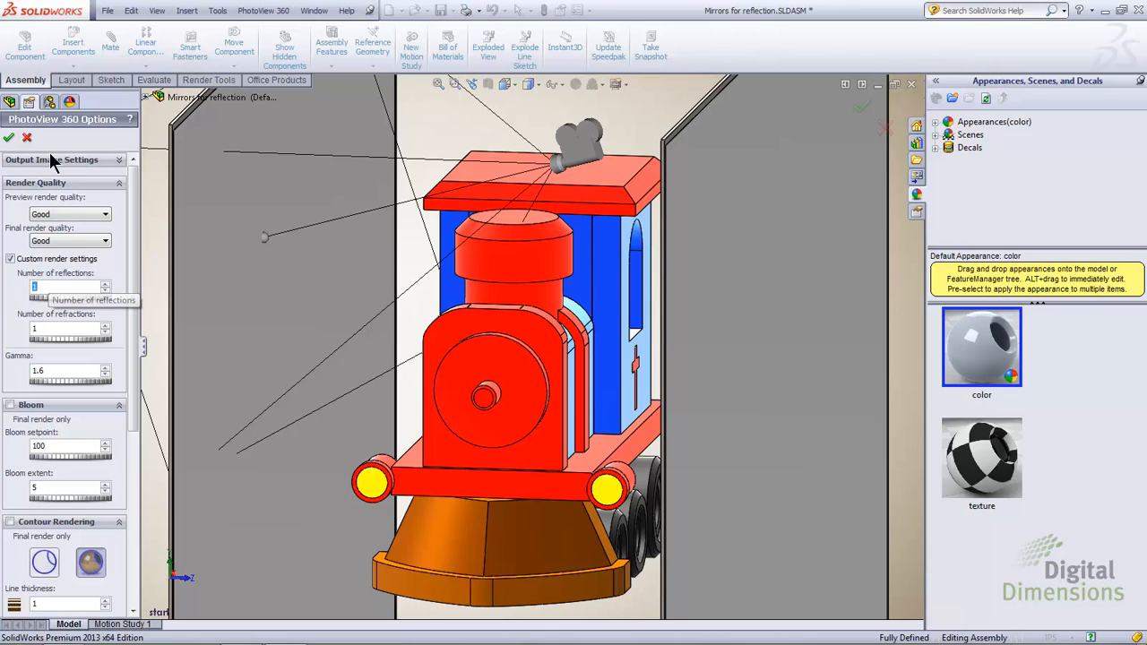
{"action": "left_click", "coordinate": [8, 138]}
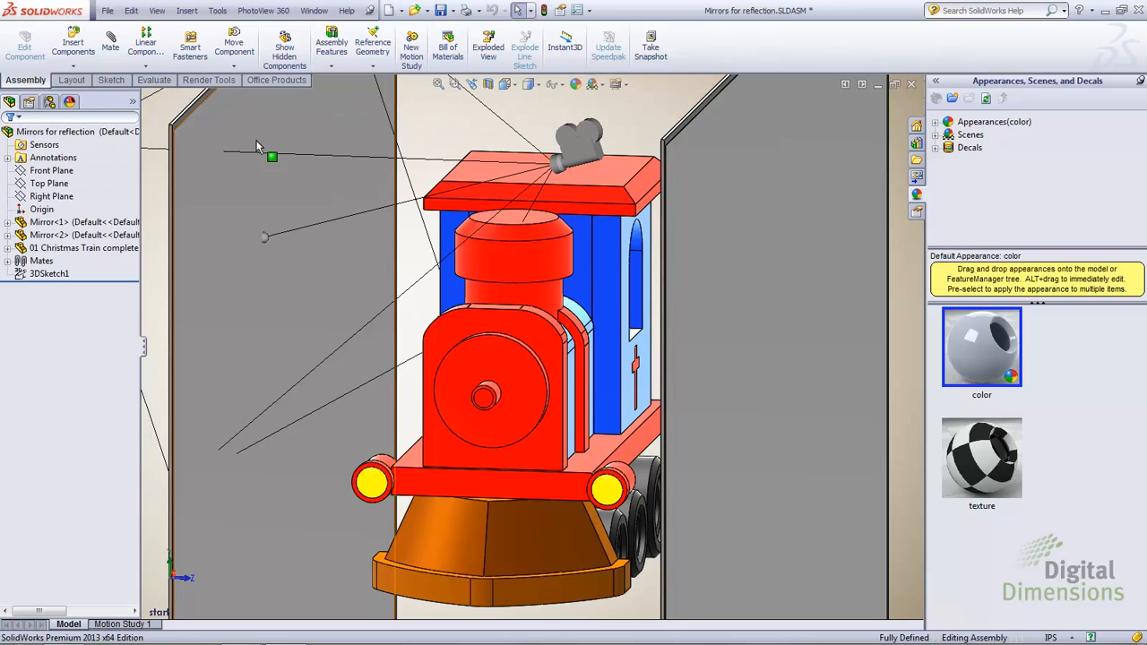
Switch the train assembly to the Camera1 view and render it in the PhotoView 360 preview window.
{"action": "key", "text": "space"}
{"action": "left_click", "coordinate": [441, 131]}
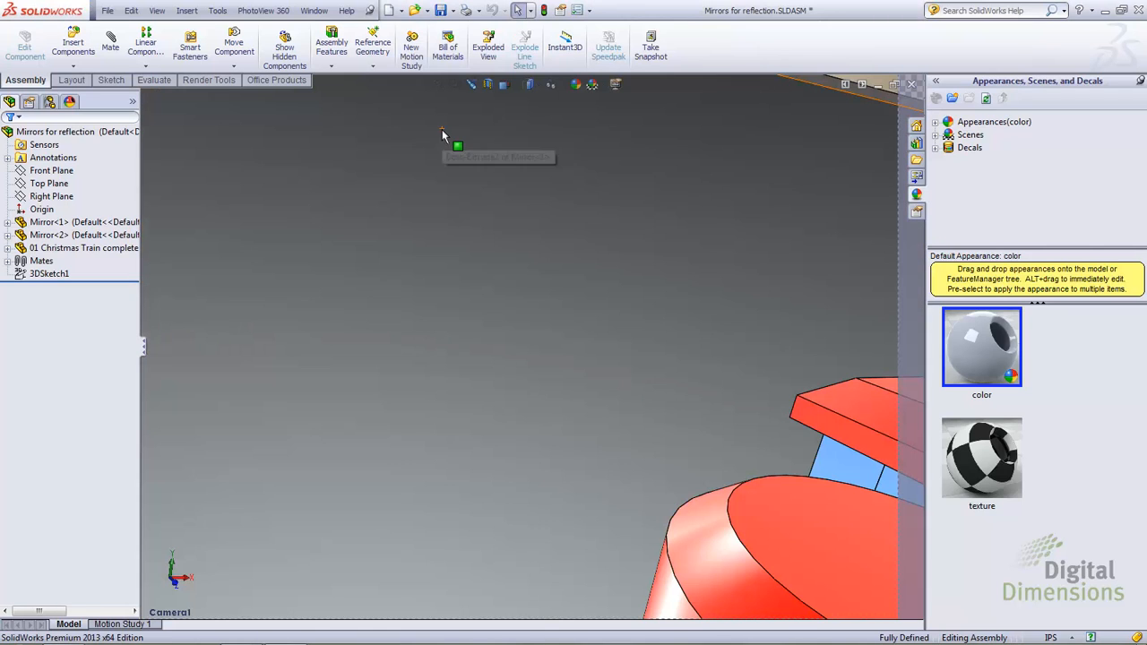
{"action": "left_click", "coordinate": [264, 11]}
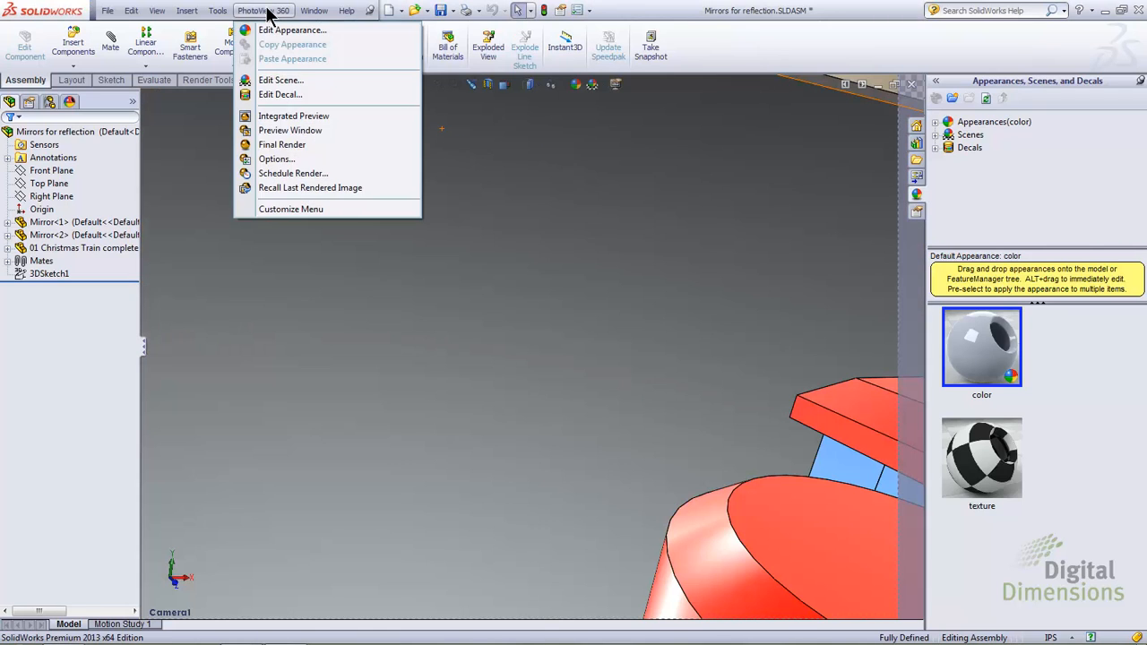
{"action": "left_click", "coordinate": [297, 131]}
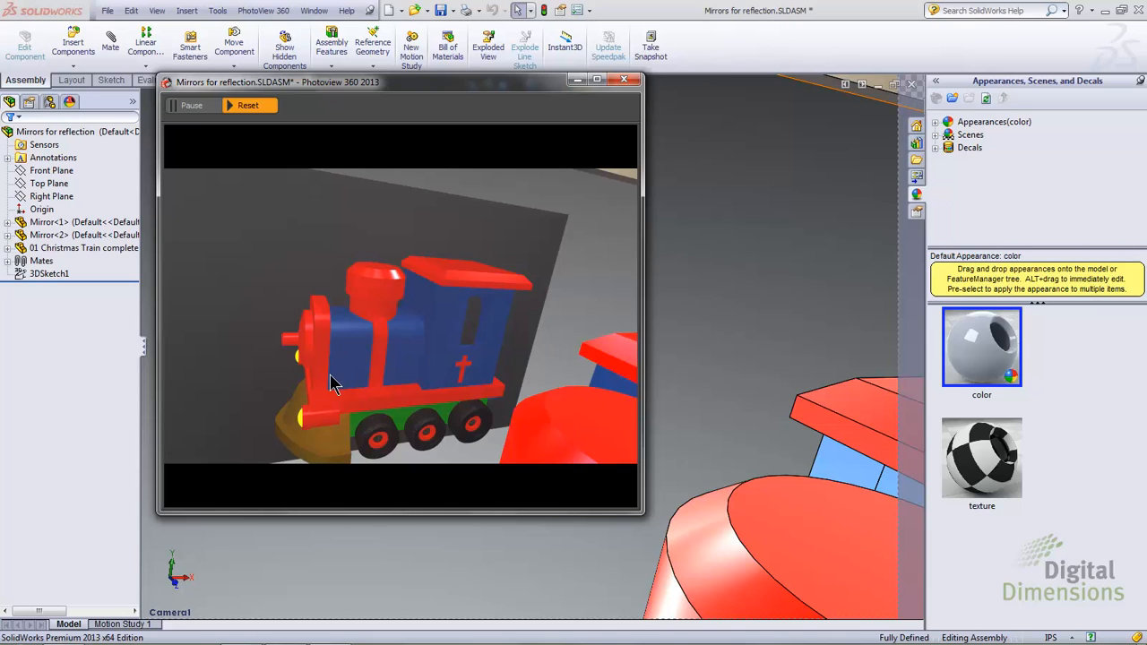
Set the number of reflections to 3 in the PhotoView 360 options of the mirrors-and-train assembly and accept.
{"action": "left_click", "coordinate": [263, 11]}
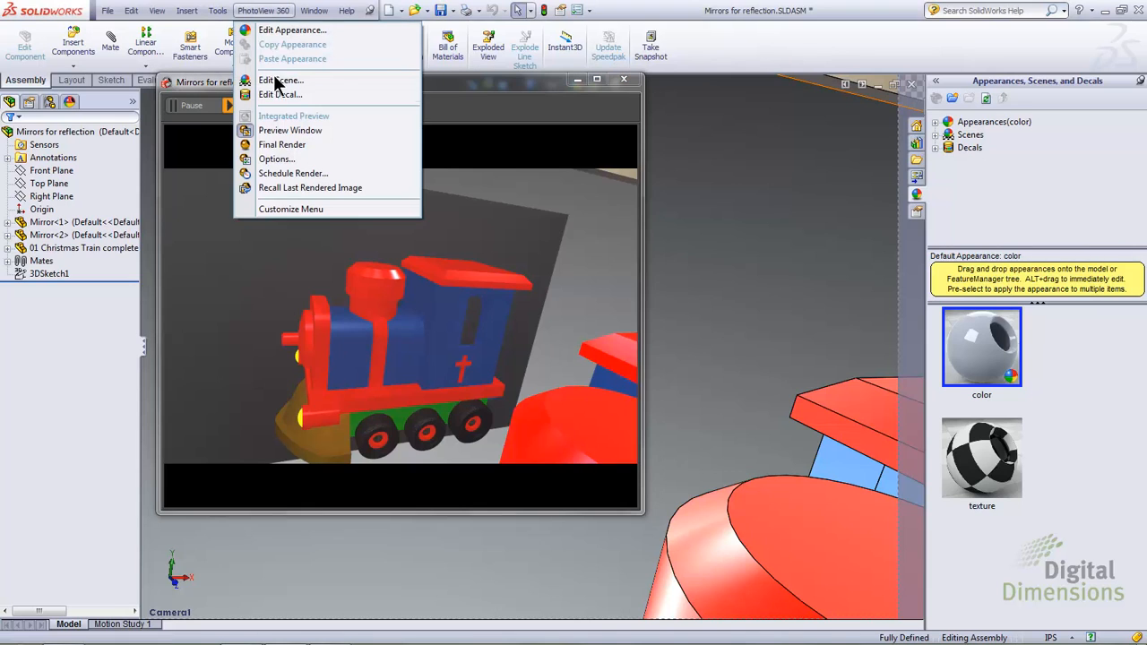
{"action": "left_click", "coordinate": [277, 159]}
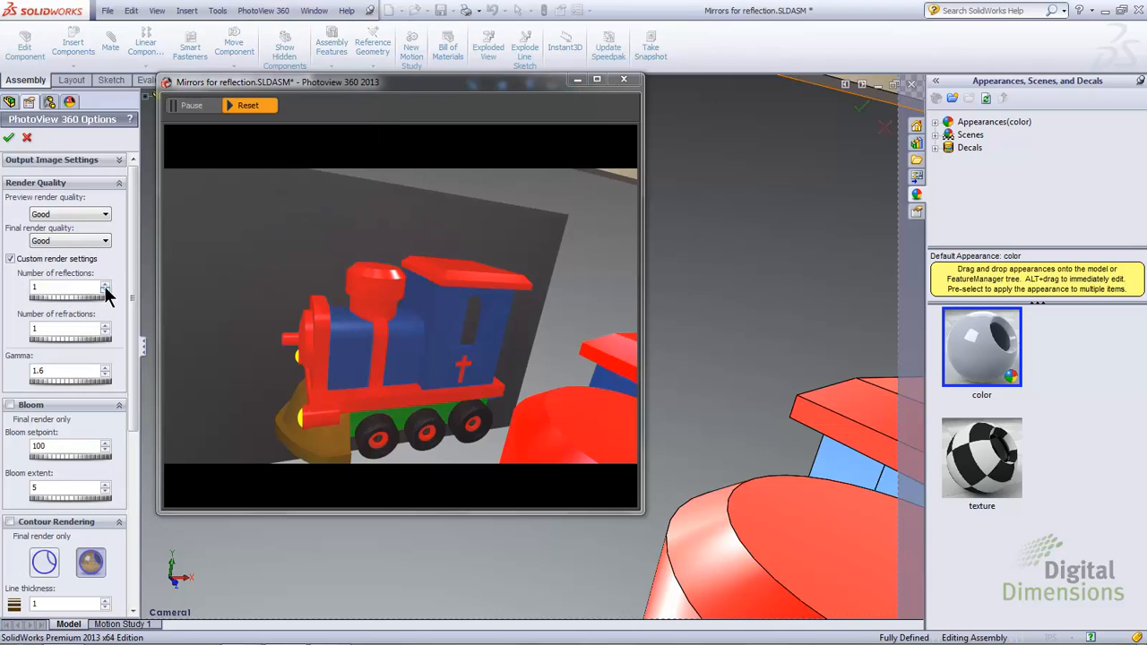
{"action": "left_click", "coordinate": [106, 286]}
{"action": "left_click", "coordinate": [105, 286]}
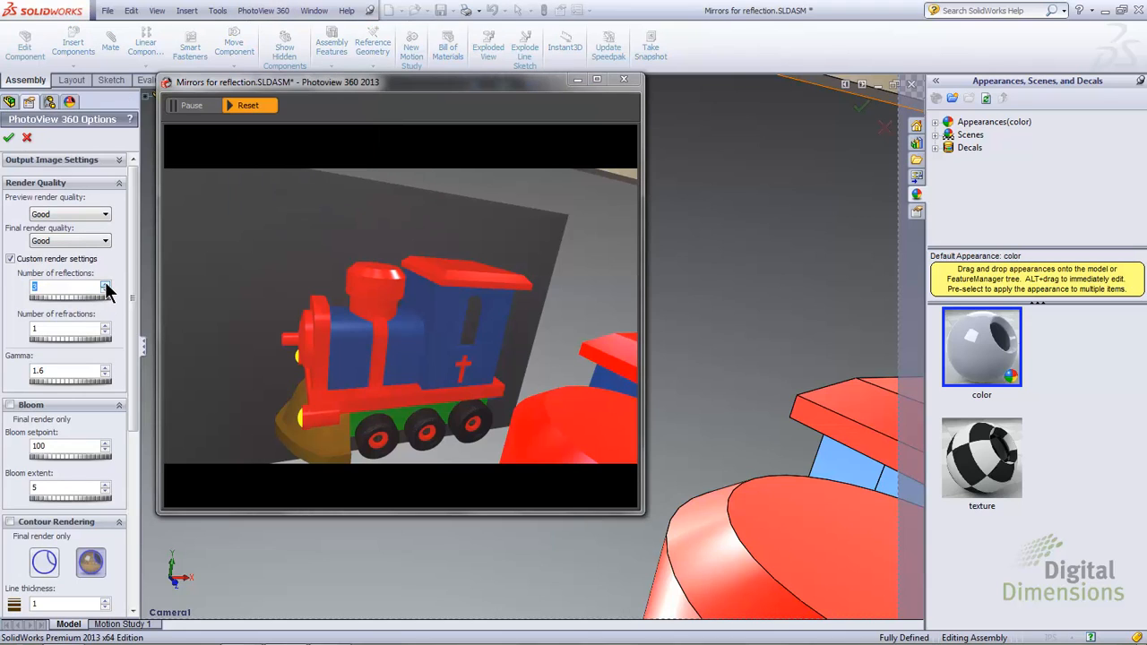
{"action": "left_click", "coordinate": [9, 139]}
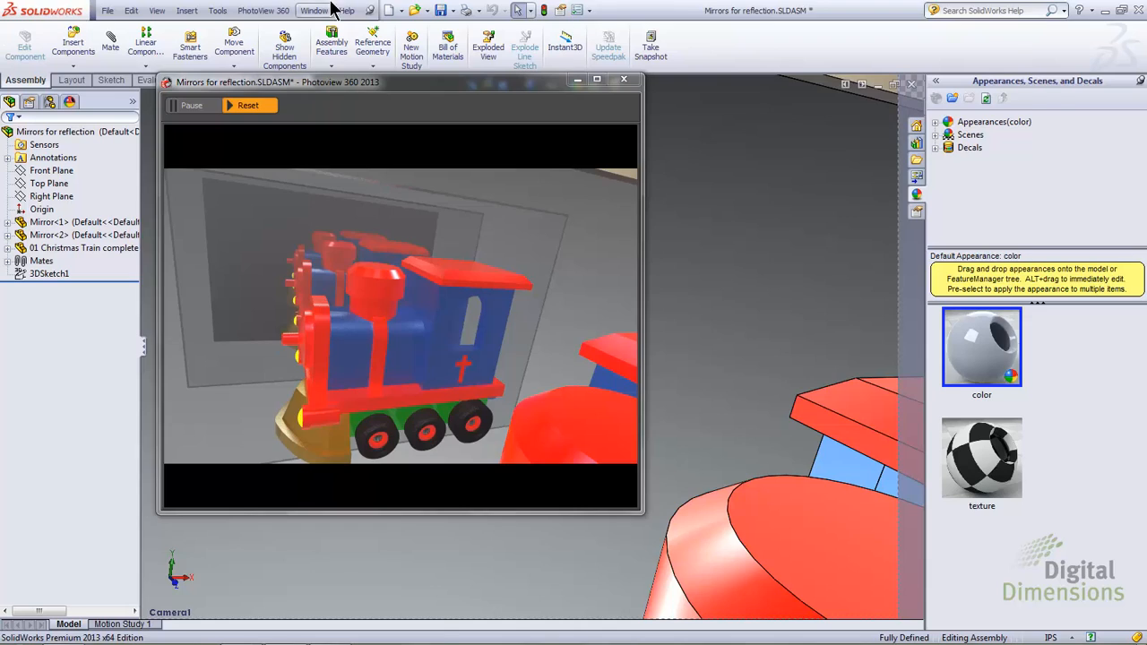
Open the Refractions.SLDASM assembly, inspect the patterned surfaces from the top and return to the saved start view.
{"action": "left_click", "coordinate": [414, 10]}
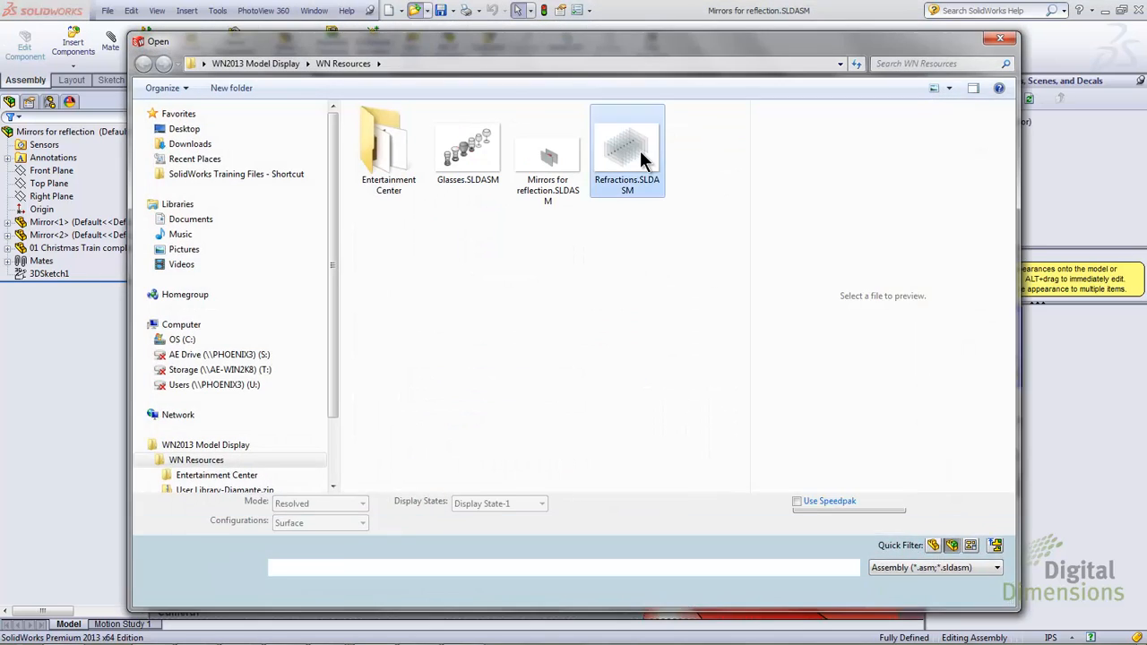
{"action": "double_click", "coordinate": [640, 158]}
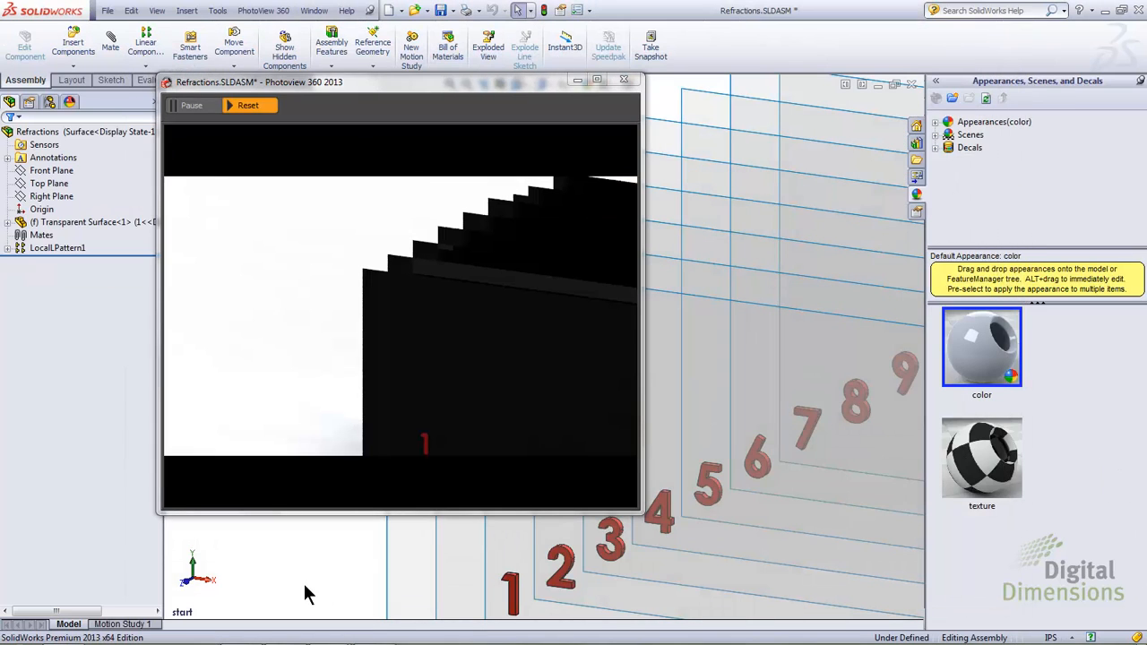
{"action": "right_click_drag", "start_coordinate": [305, 594], "coordinate": [320, 502]}
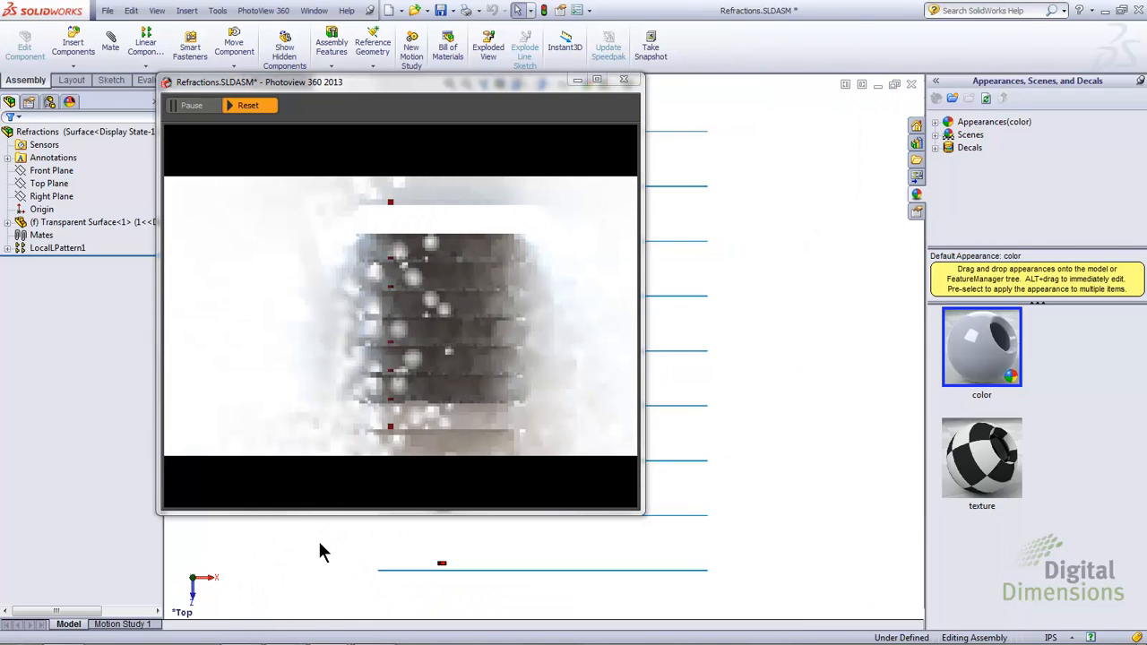
{"action": "key", "text": "f"}
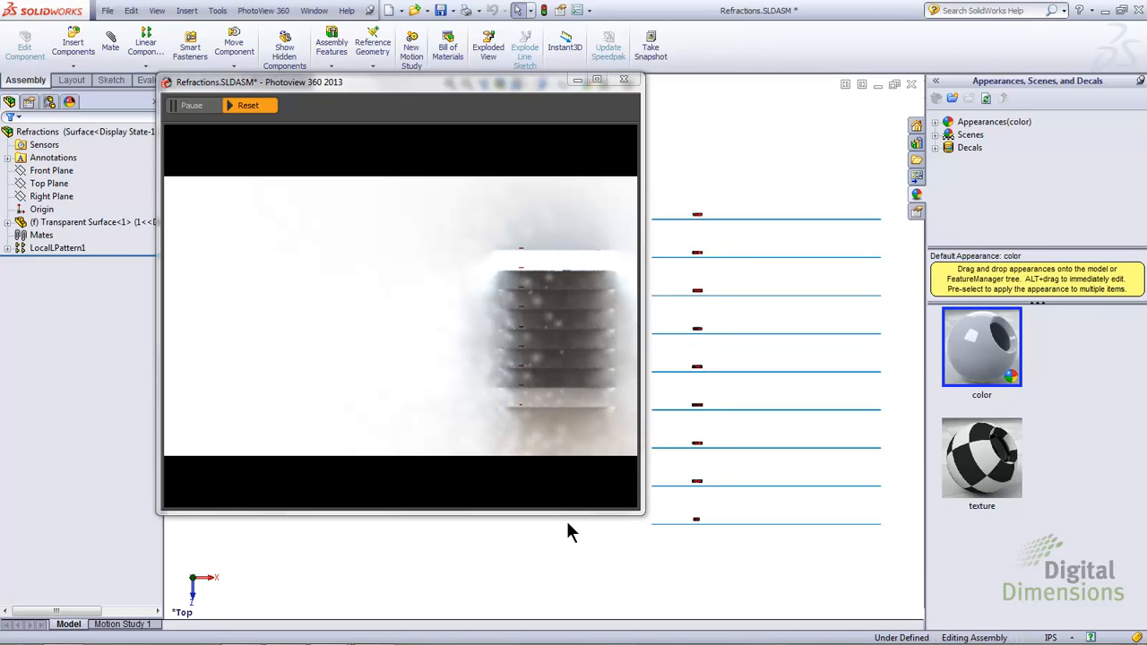
{"action": "key", "text": "space"}
{"action": "left_click", "coordinate": [588, 598]}
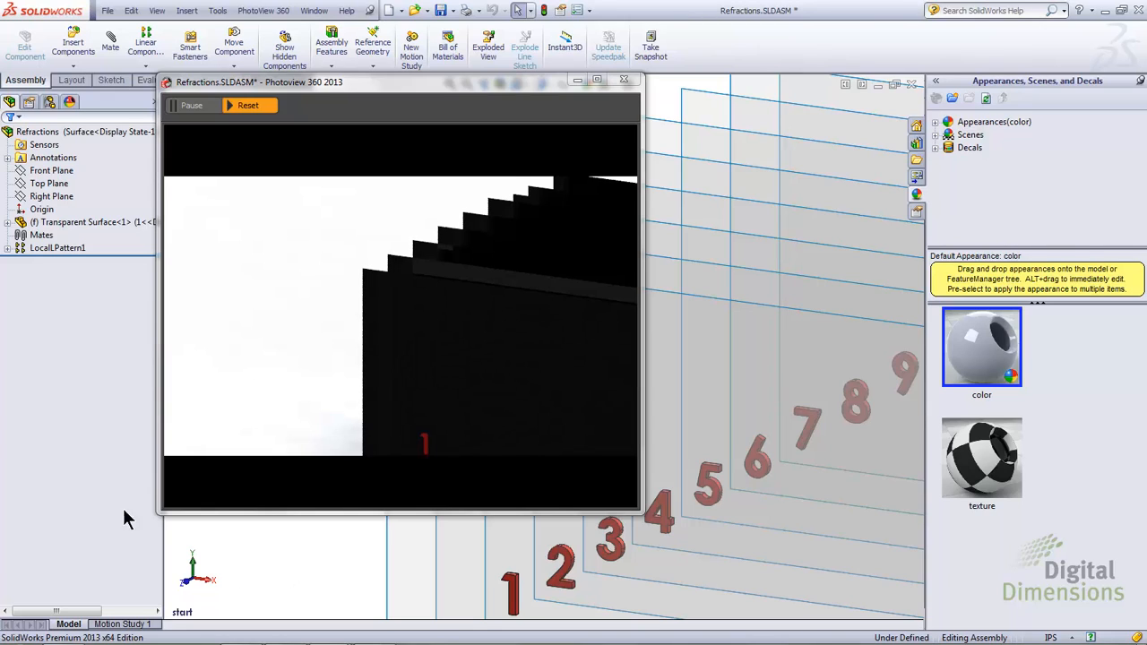
Set the number of refractions to 3 in the PhotoView 360 options of the Refractions assembly and accept.
{"action": "left_click", "coordinate": [257, 13]}
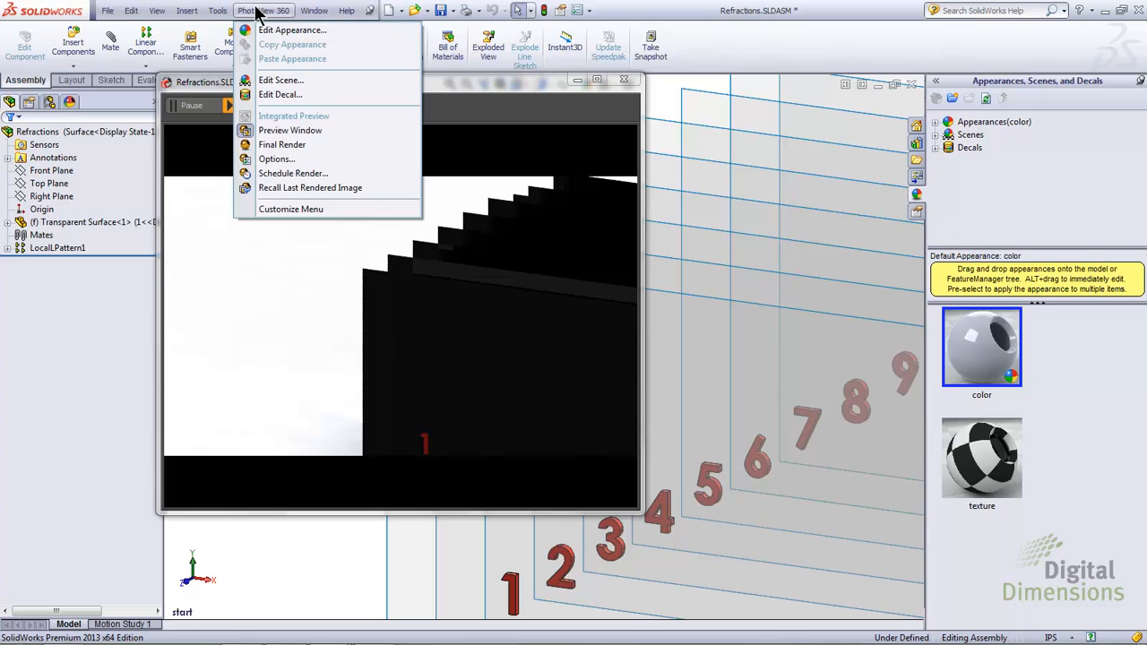
{"action": "left_click", "coordinate": [314, 163]}
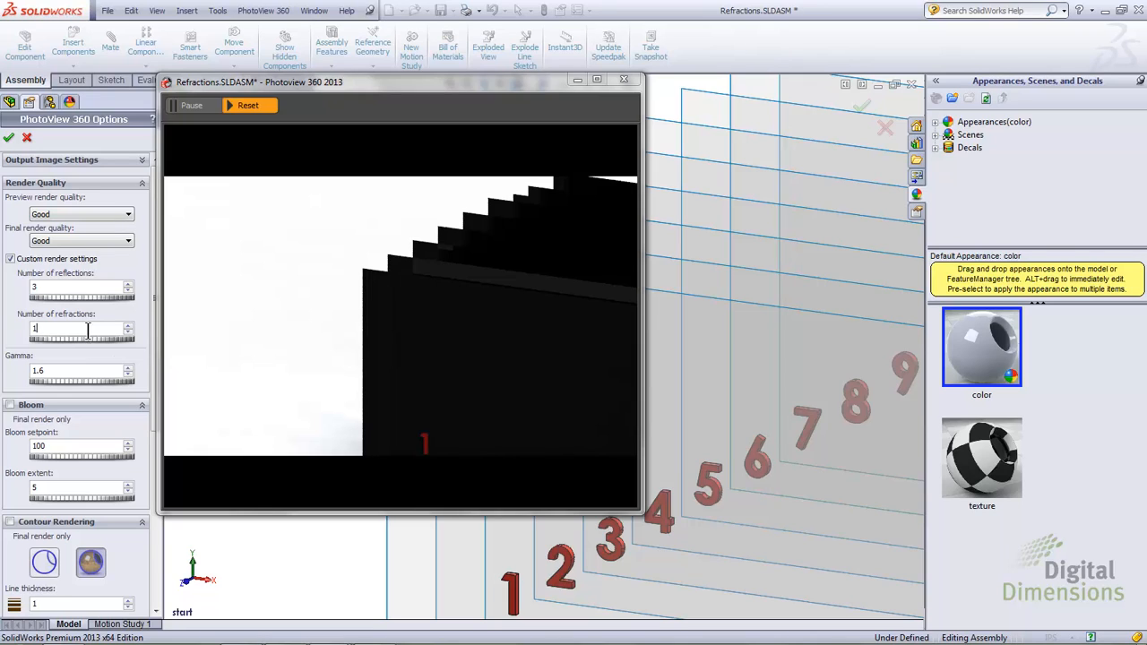
{"action": "left_click", "coordinate": [127, 327]}
{"action": "left_click", "coordinate": [127, 327]}
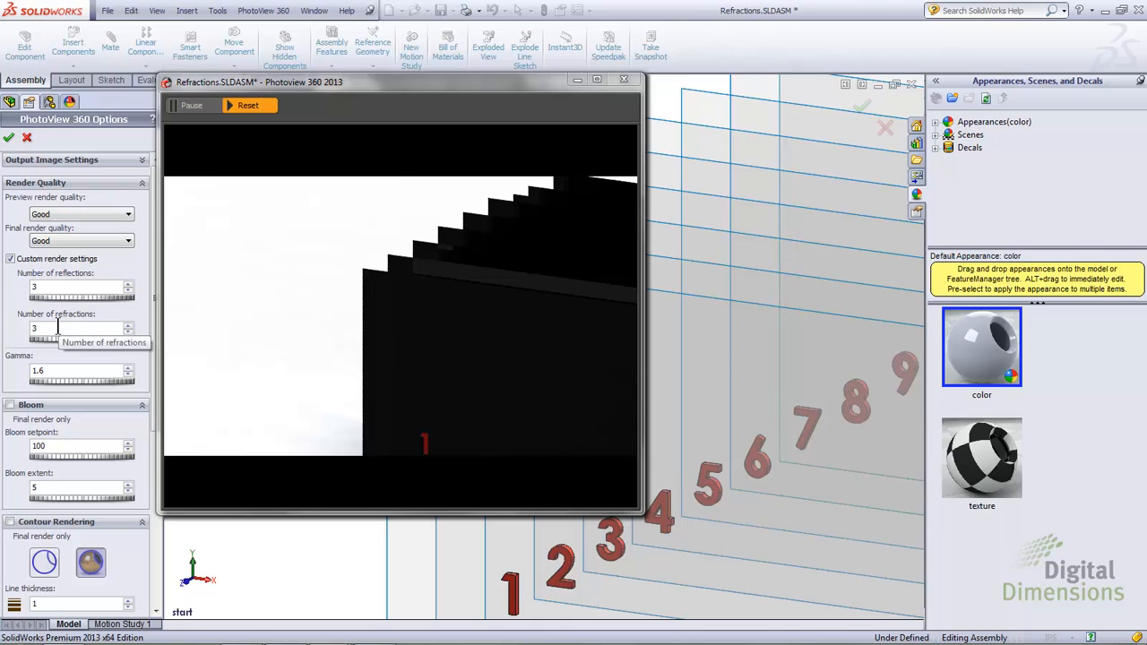
{"action": "left_click", "coordinate": [11, 138]}
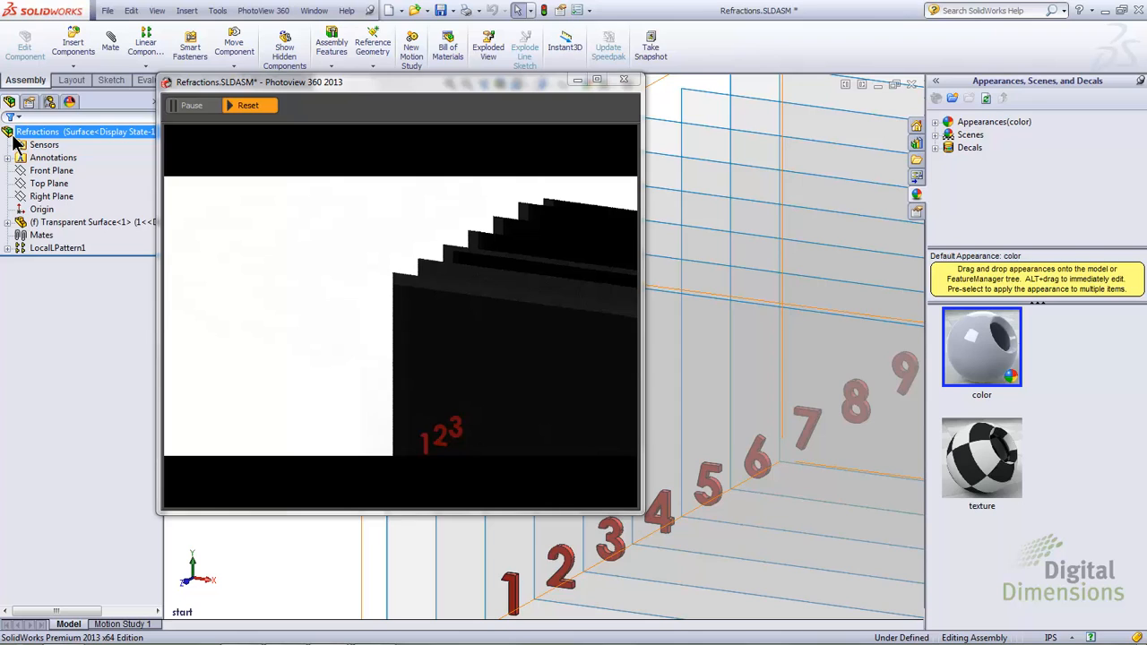
Set the Refractions assembly's number of refractions to 7 in the PhotoView 360 options and accept.
{"action": "left_click", "coordinate": [263, 9]}
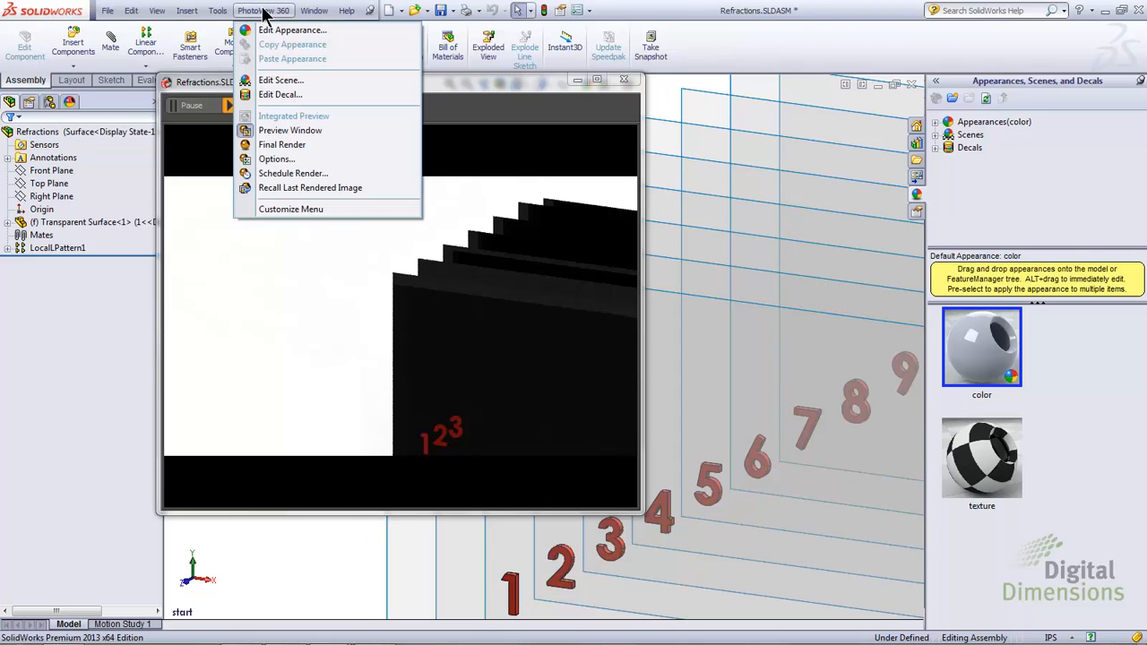
{"action": "left_click", "coordinate": [278, 159]}
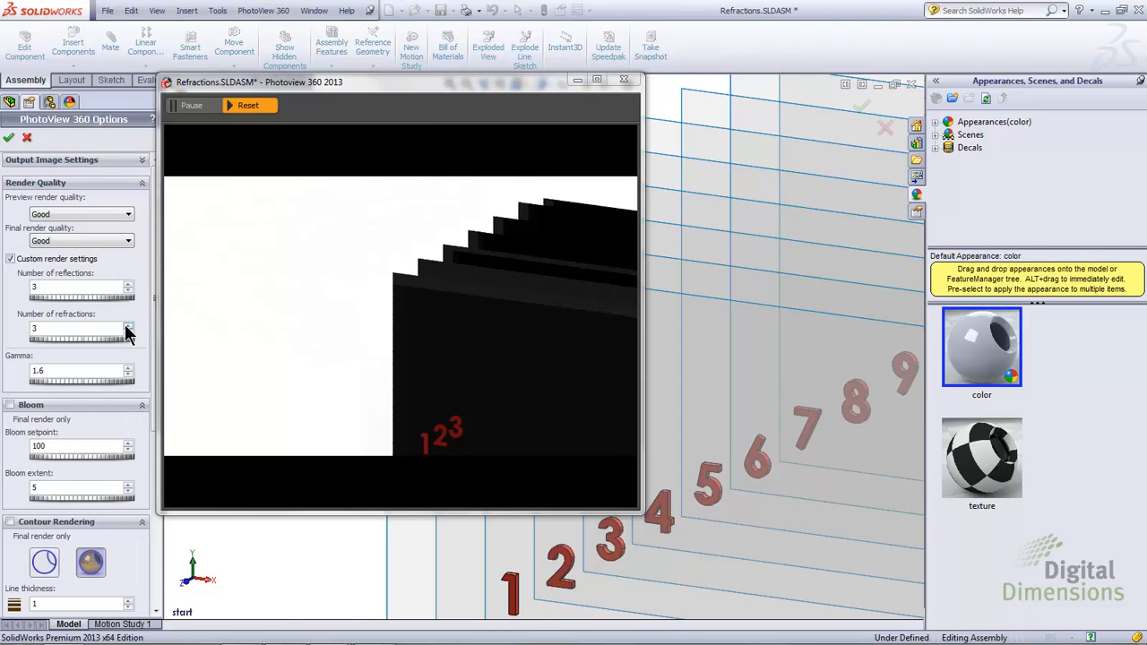
{"action": "left_click", "coordinate": [128, 326]}
{"action": "double_click", "coordinate": [109, 328]}
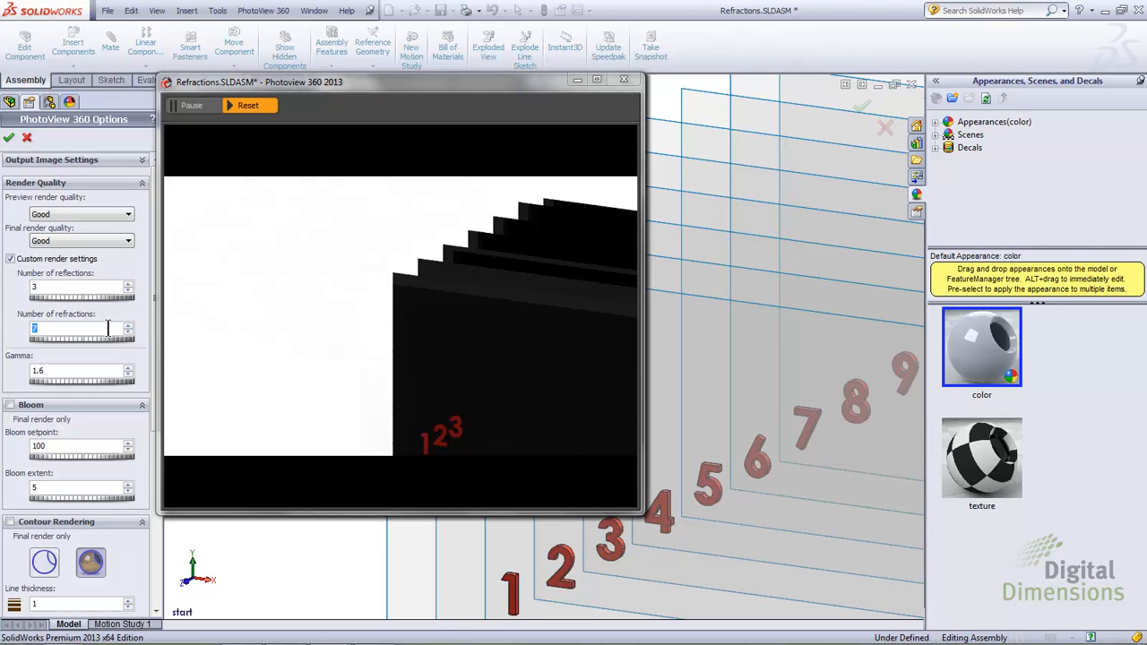
{"action": "type", "text": "7"}
{"action": "left_click", "coordinate": [9, 137]}
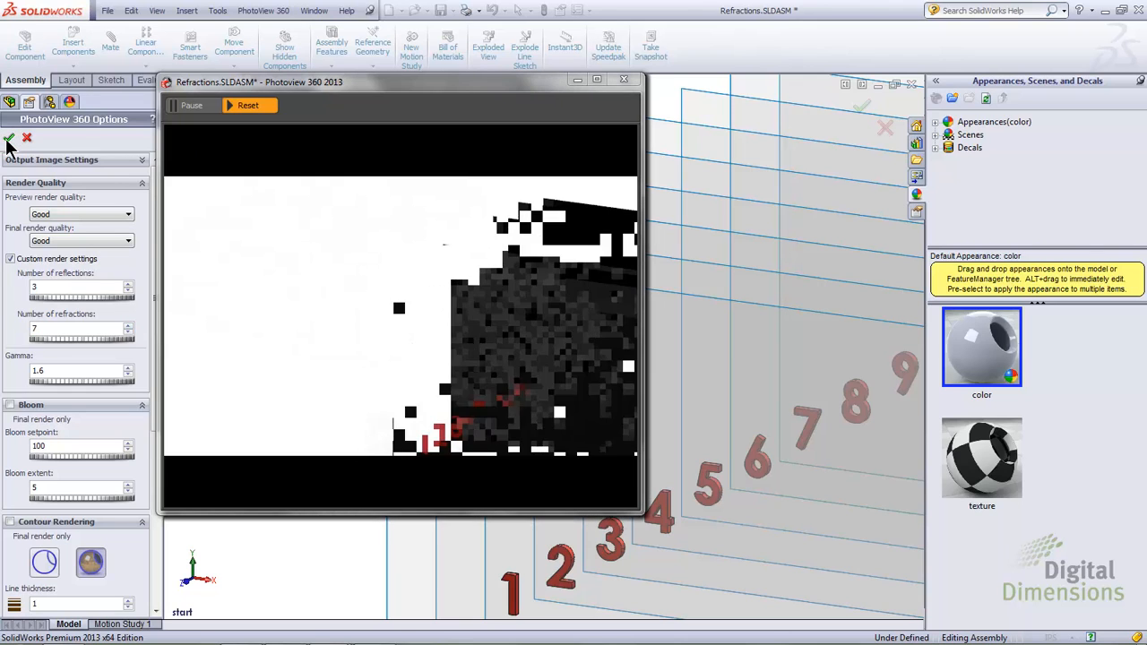
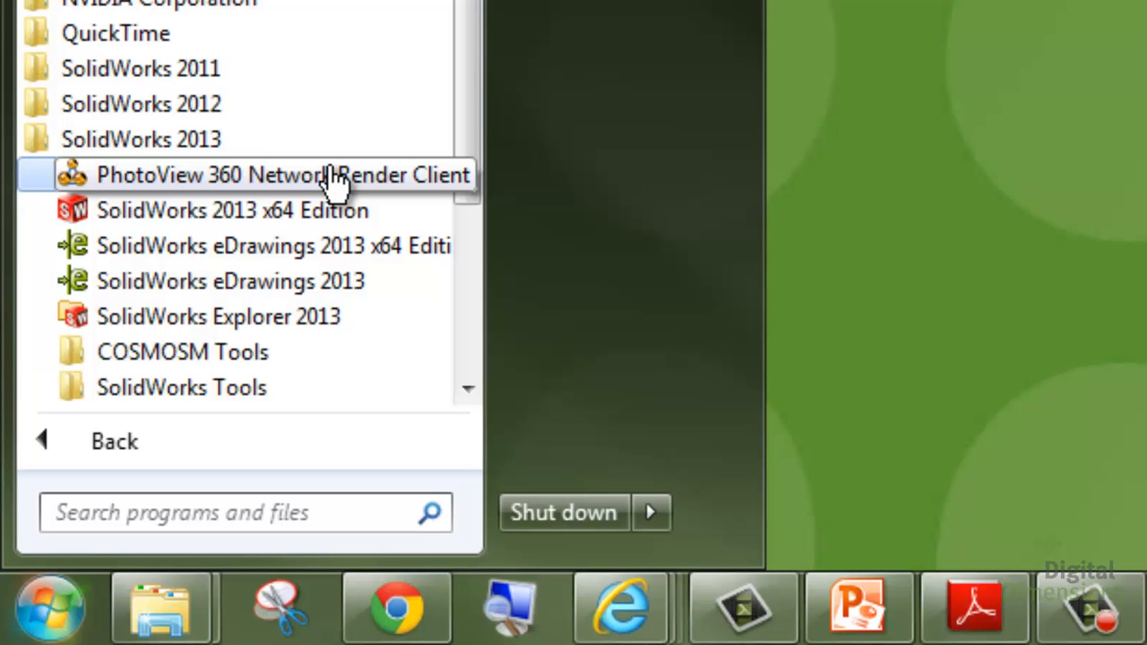
Launch the PhotoView 360 Network Render Client from SolidWorks 2013 and enter client mode.
{"action": "left_click", "coordinate": [333, 177]}
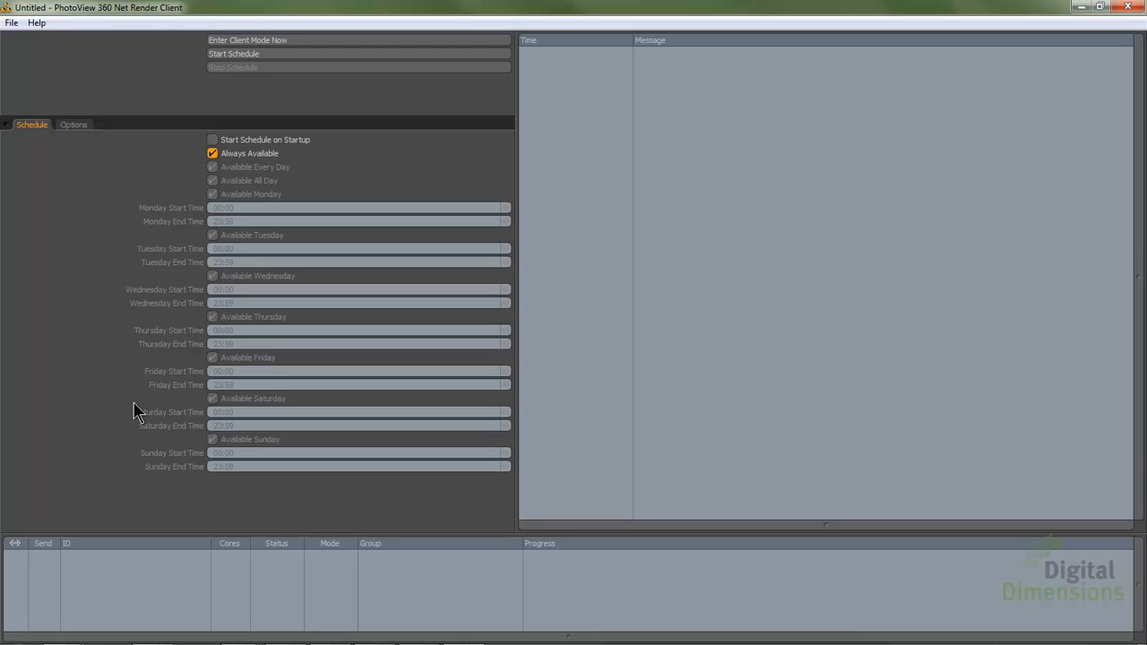
{"action": "left_click", "coordinate": [292, 40]}
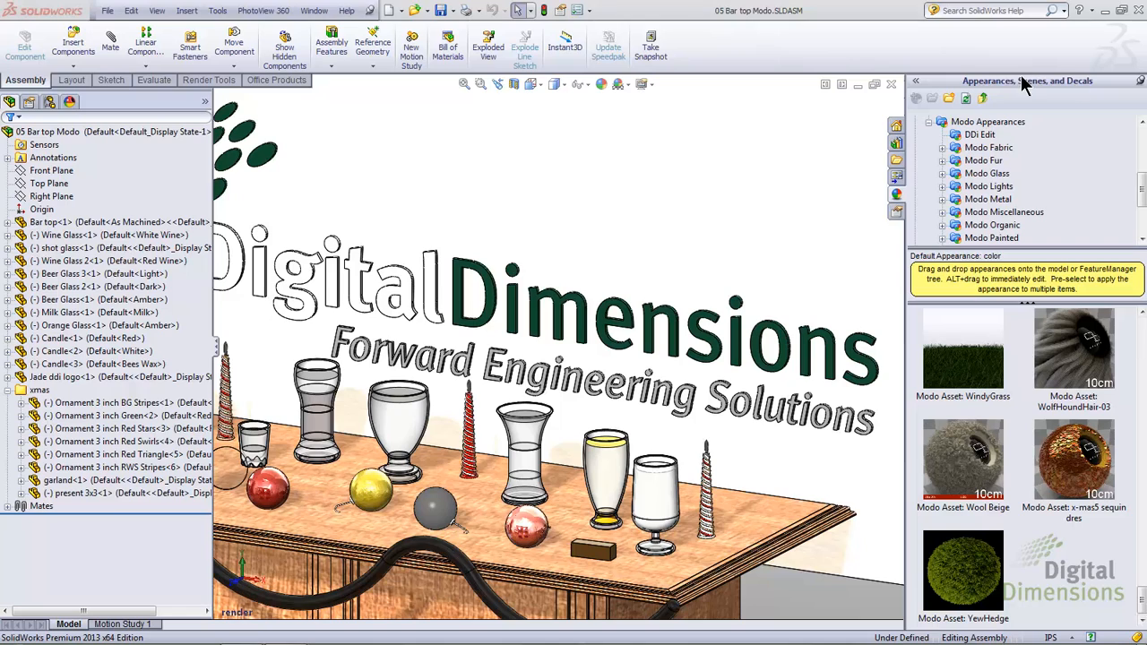
Enable network rendering in the PhotoView 360 options of the 05 Bar top Modo assembly.
{"action": "left_click", "coordinate": [265, 11]}
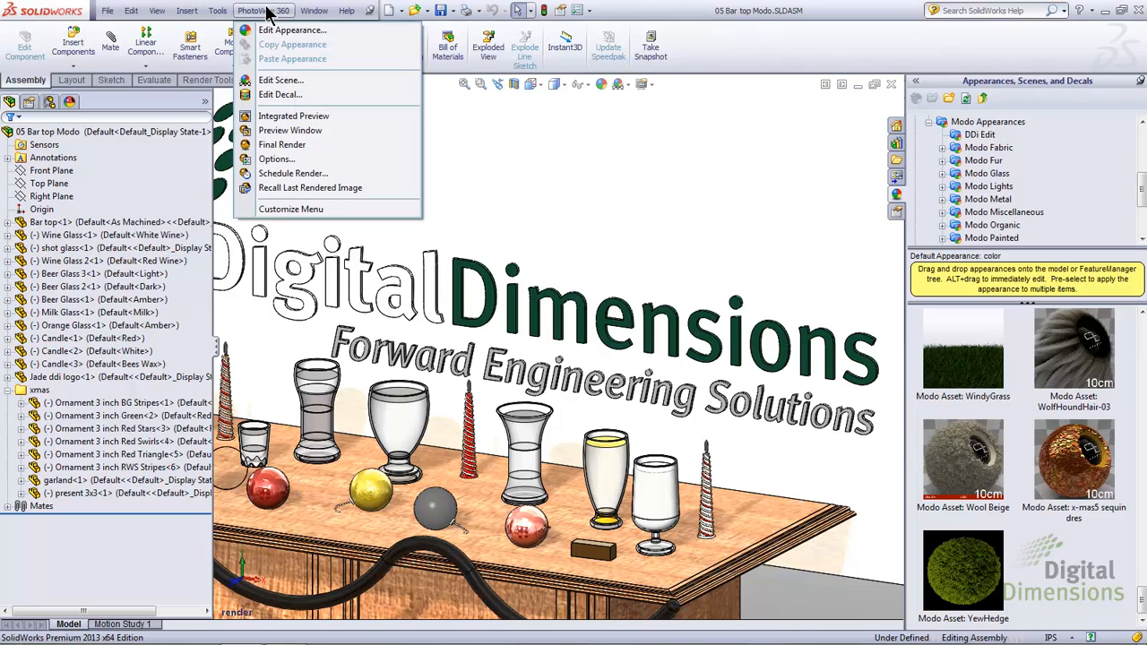
{"action": "left_click", "coordinate": [286, 159]}
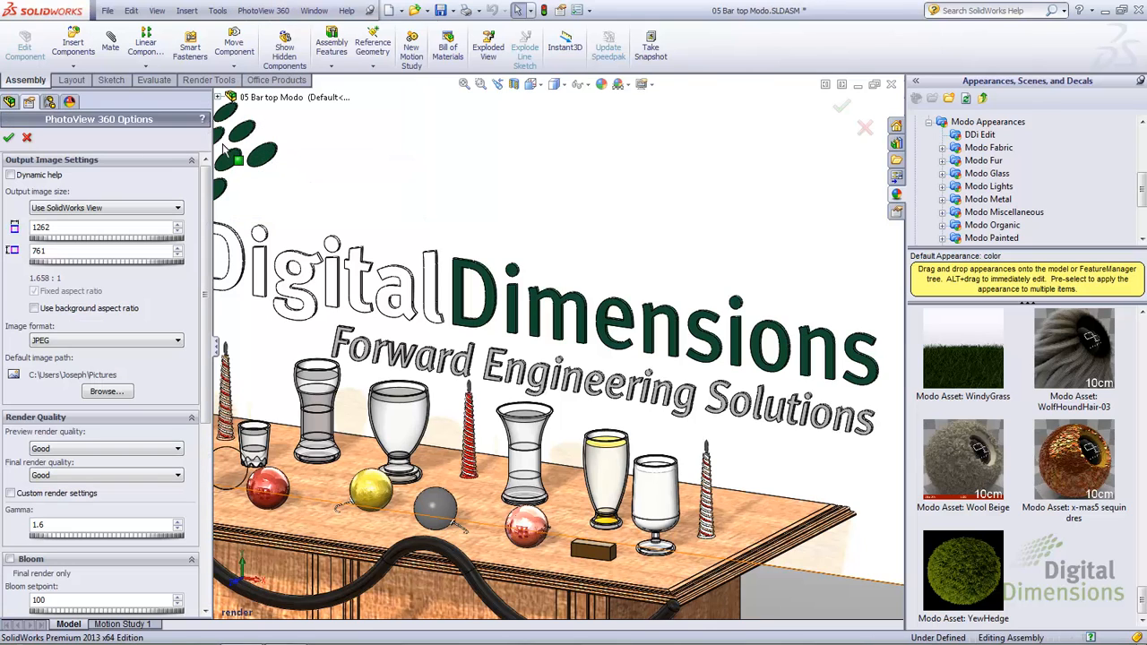
{"action": "left_click_drag", "start_coordinate": [201, 358], "coordinate": [206, 548]}
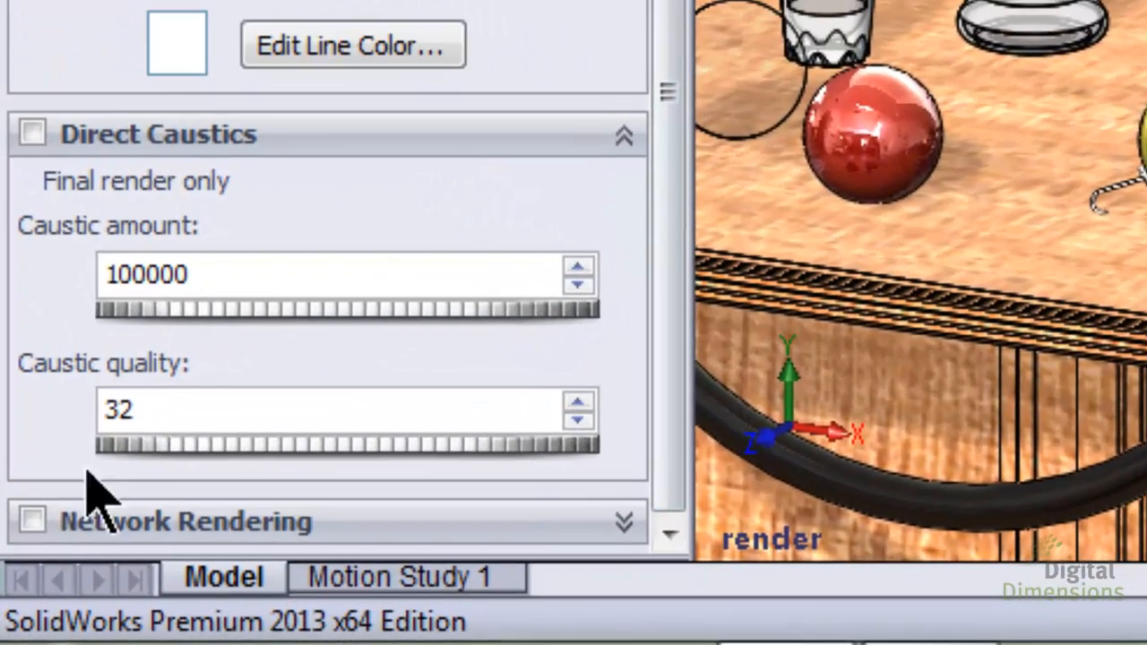
{"action": "left_click", "coordinate": [33, 520]}
{"action": "left_click_drag", "start_coordinate": [672, 100], "coordinate": [691, 440]}
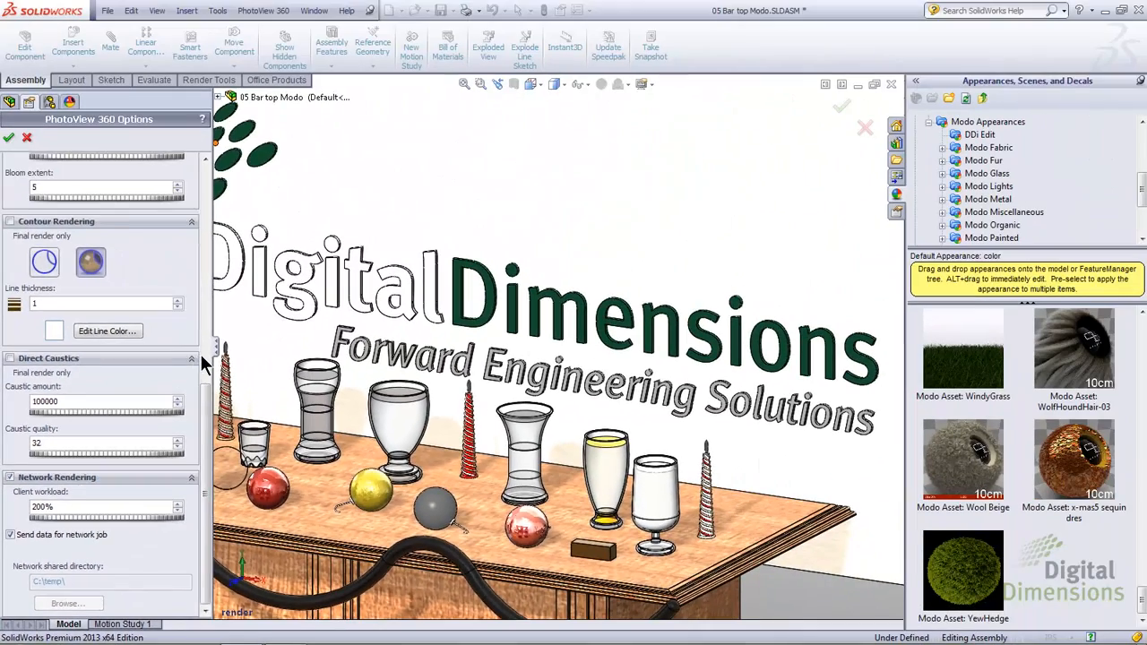
Set the output image width to 3000, accept the PhotoView 360 options and dismiss the network rendering information dialog.
{"action": "left_click", "coordinate": [294, 225]}
{"action": "left_click_drag", "start_coordinate": [294, 227], "coordinate": [289, 148]}
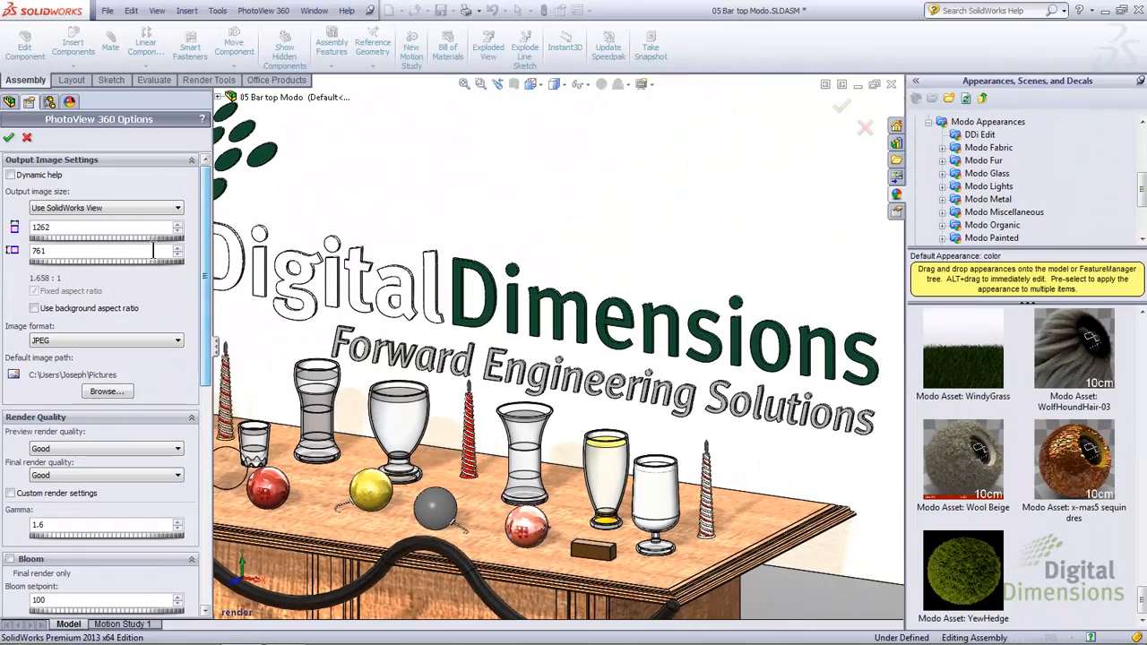
{"action": "left_click_drag", "start_coordinate": [90, 232], "coordinate": [1, 231]}
{"action": "type", "text": "3000"}
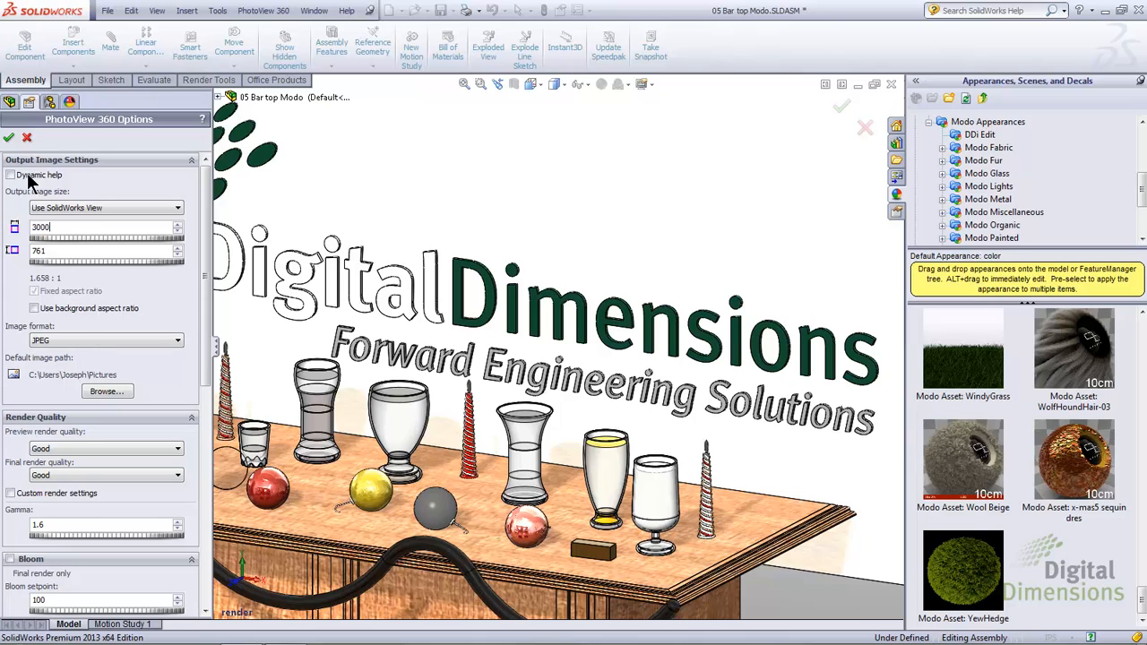
{"action": "left_click", "coordinate": [7, 141]}
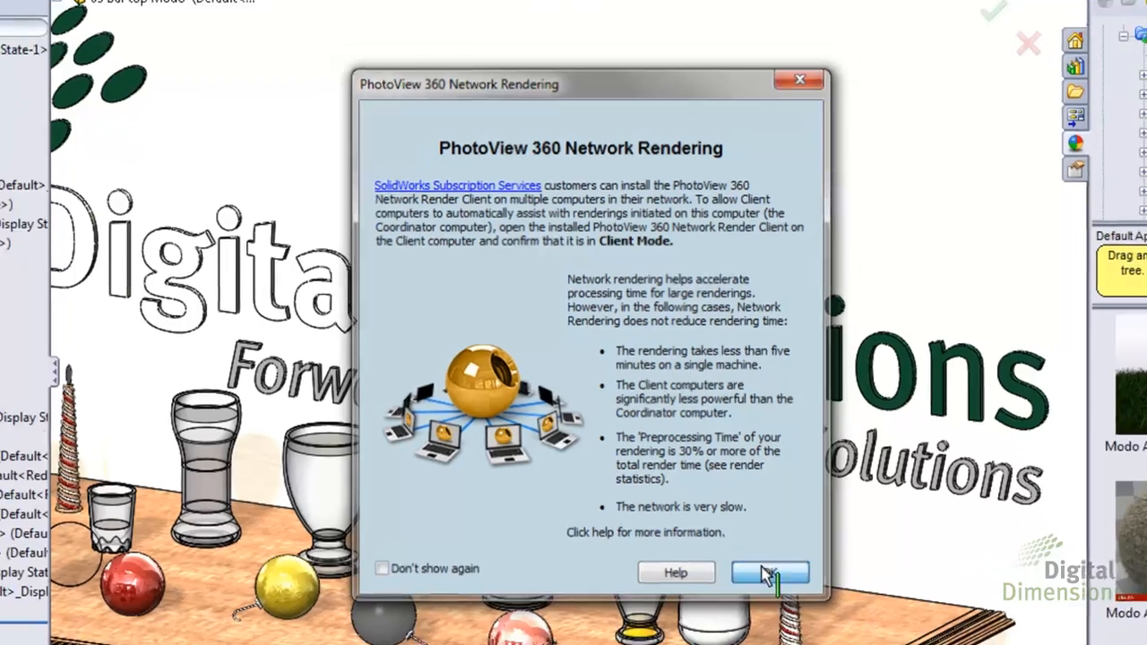
{"action": "left_click", "coordinate": [781, 593]}
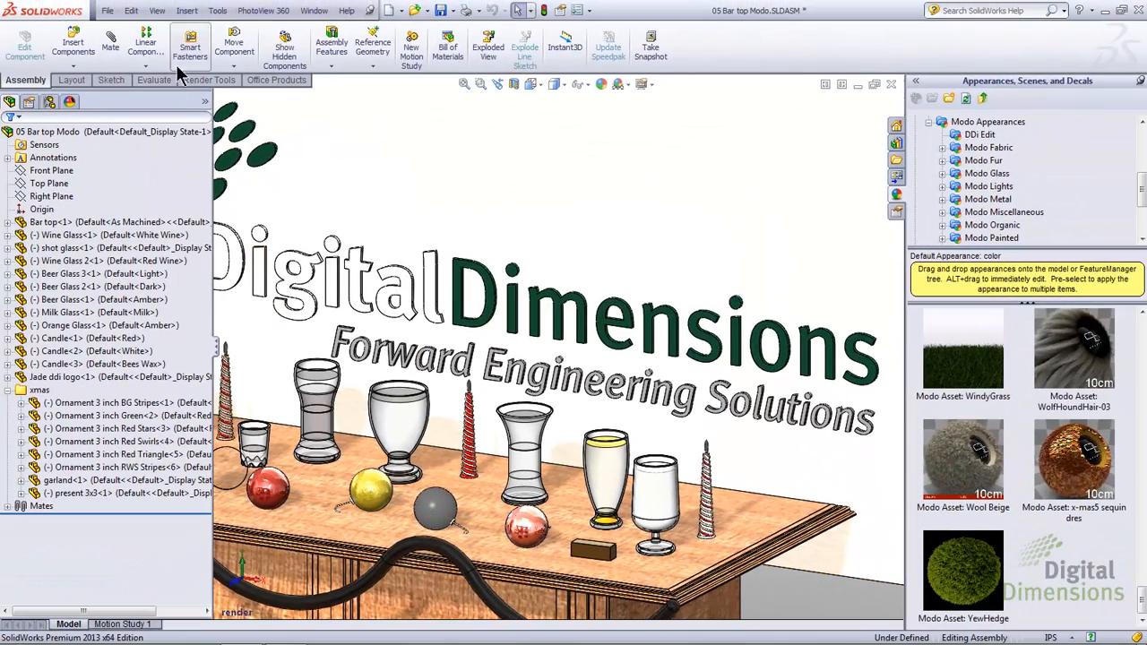
Start a final render of the 05 Bar top Modo assembly.
{"action": "left_click", "coordinate": [263, 10]}
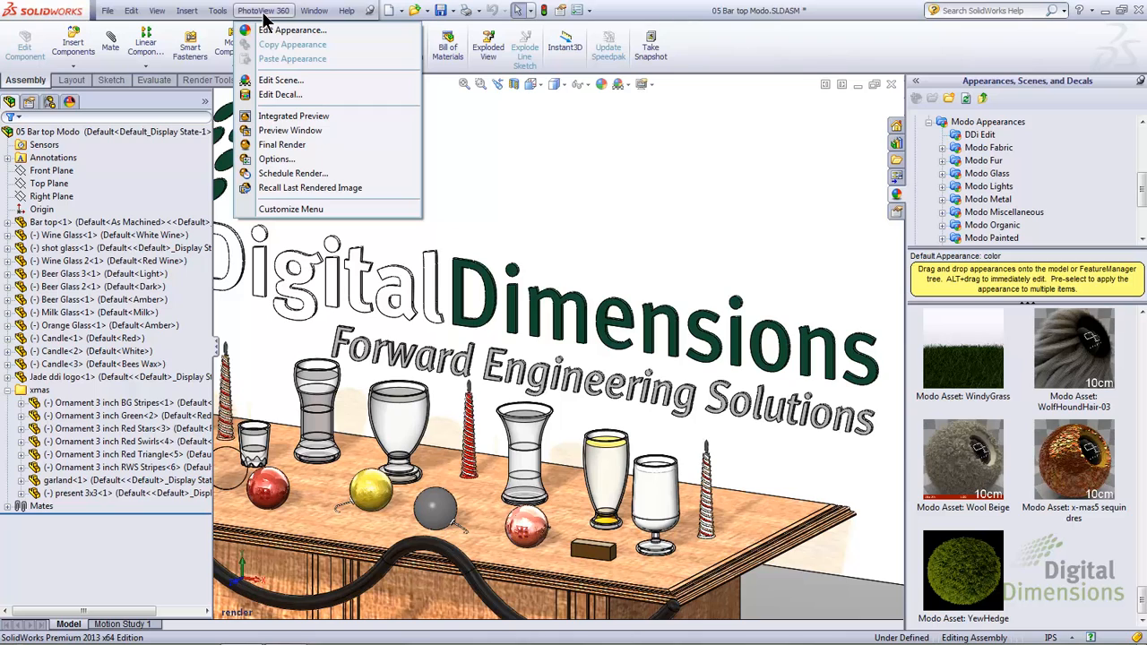
{"action": "left_click", "coordinate": [296, 145]}
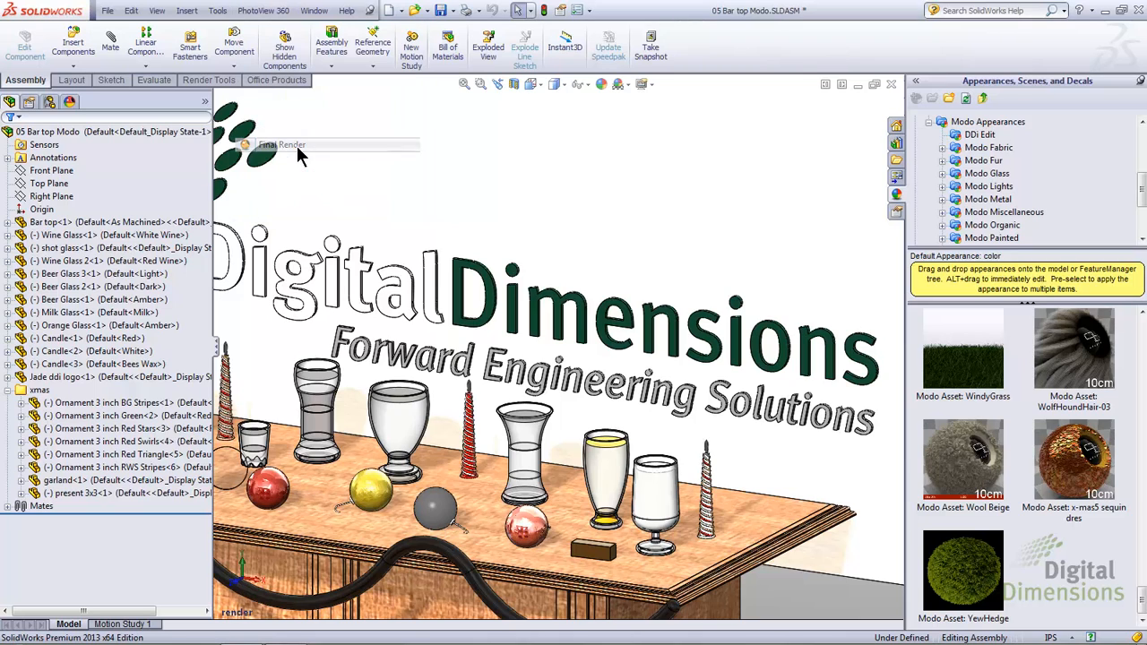